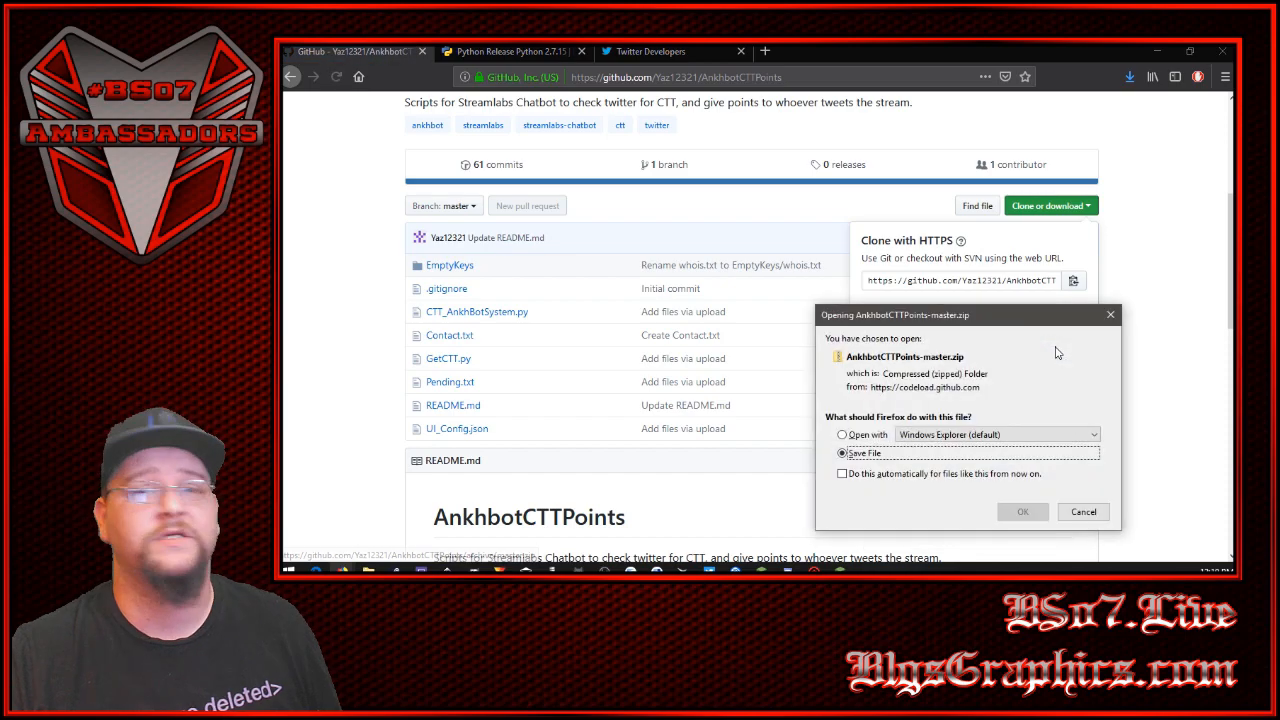
# - Save AnkhbotCTTPoints-master.zip to the Desktop and dismiss the repository's clone options
pyautogui.click(1016, 510)
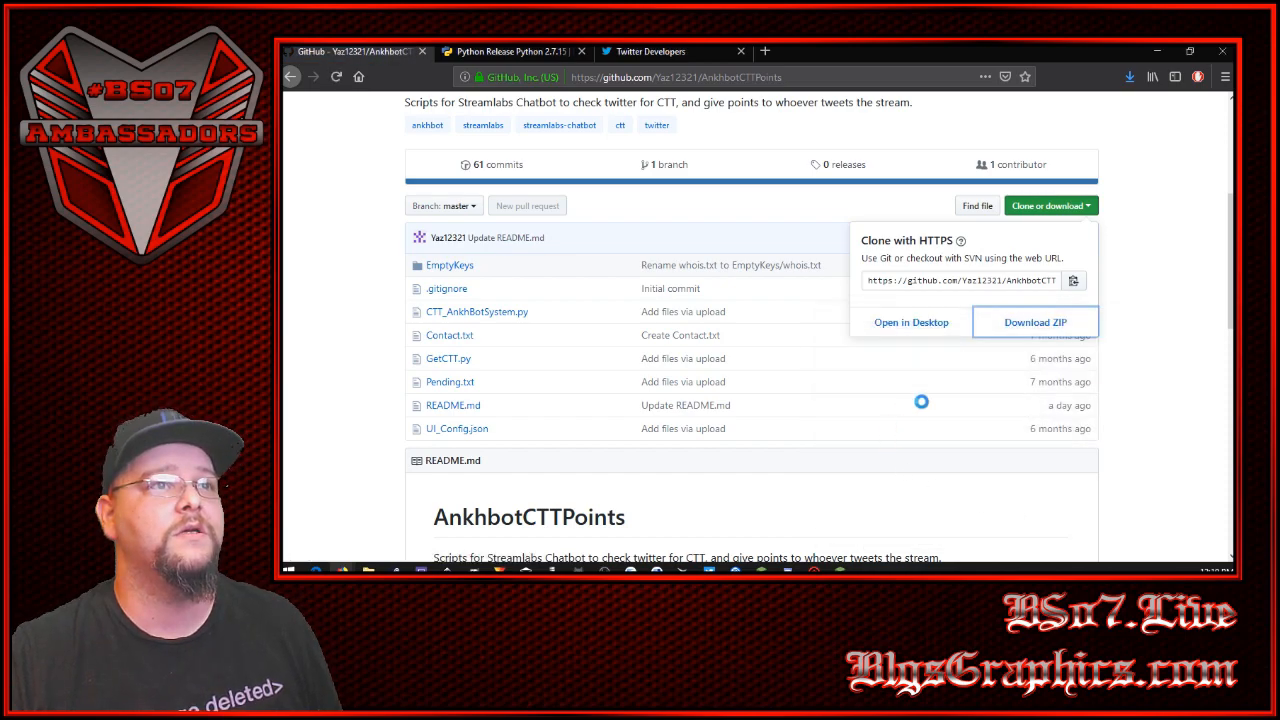
pyautogui.click(637, 356)
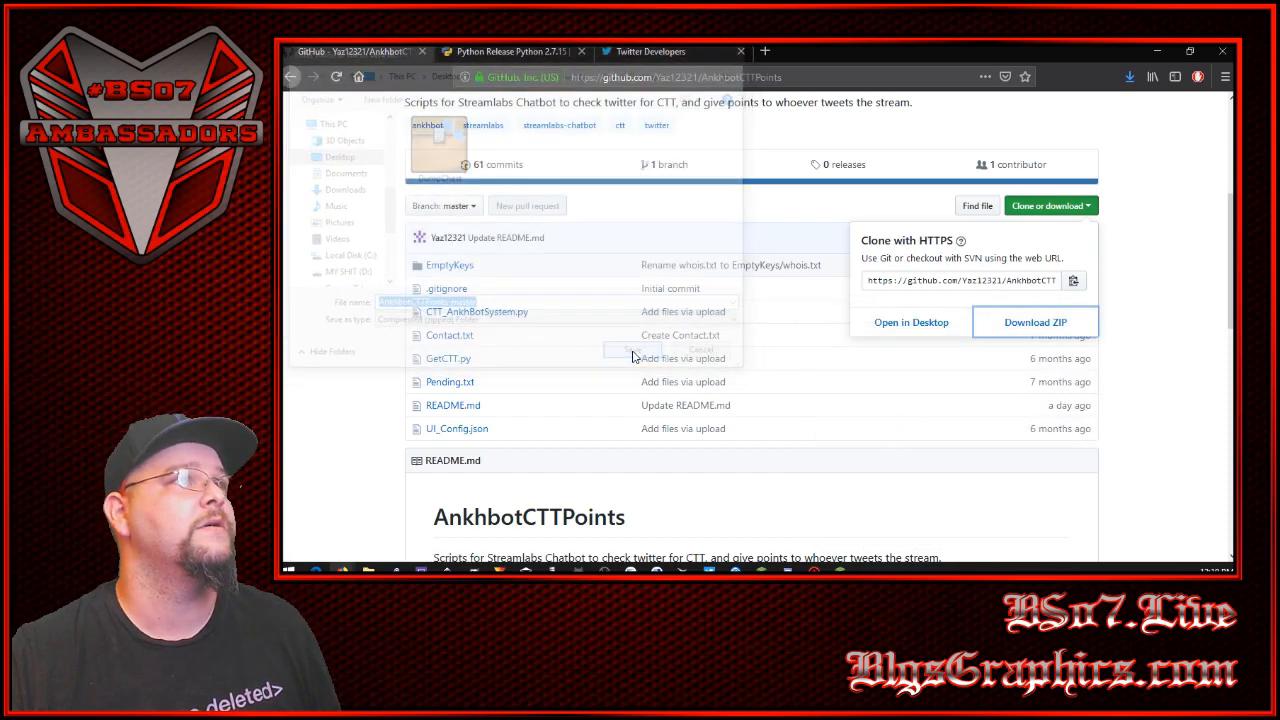
pyautogui.click(1152, 270)
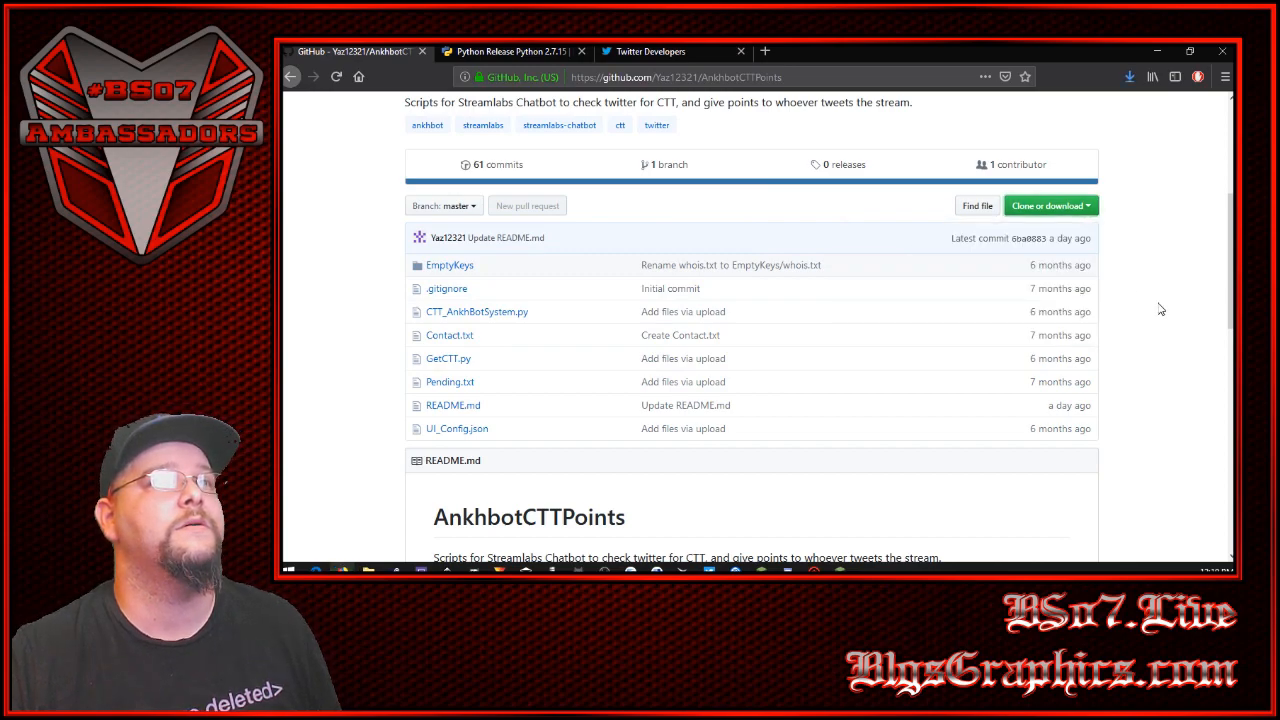
# - Download the Windows x86-64 MSI installer from the Python 2.7.15 release page and save it to the Desktop
pyautogui.click(494, 55)
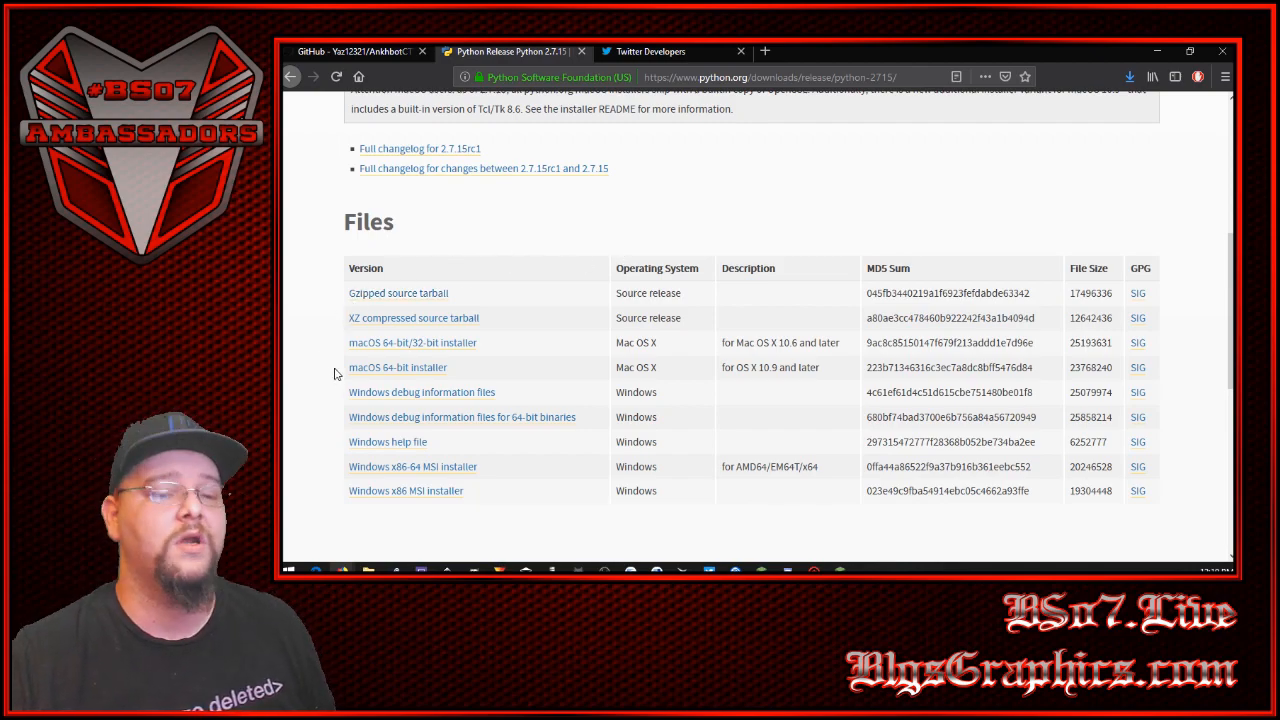
pyautogui.scroll(4, 335, 372)
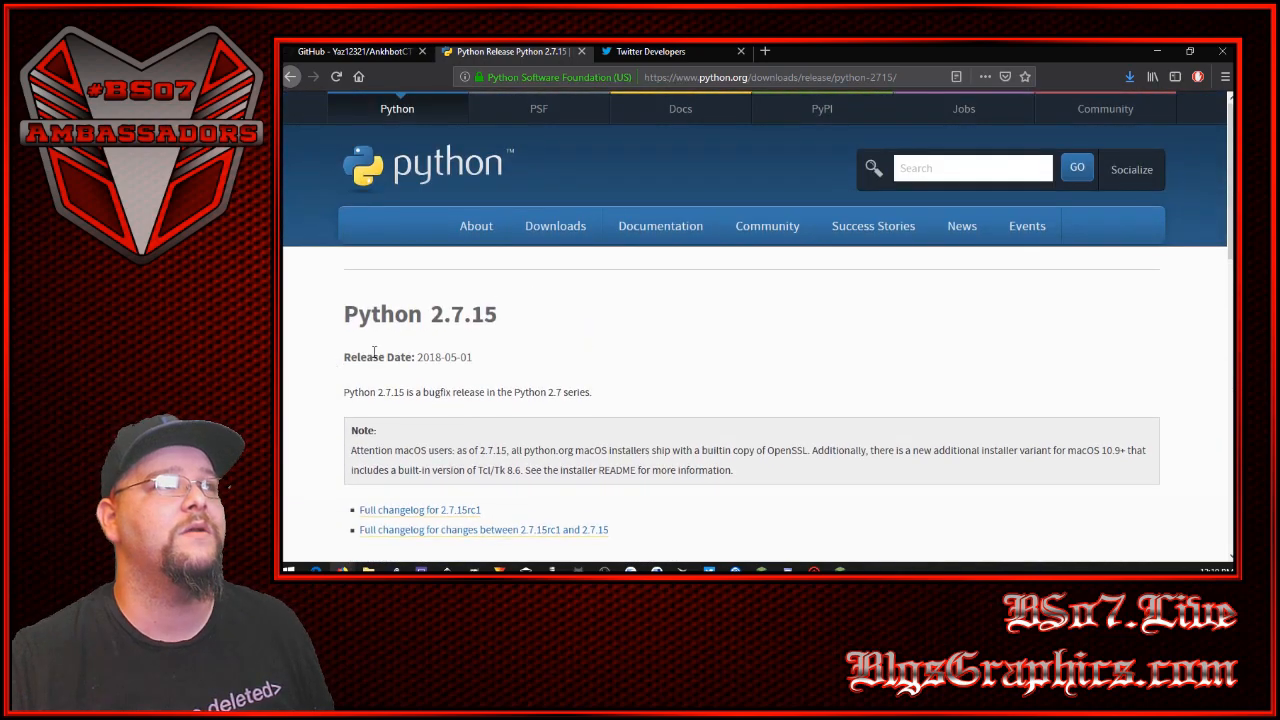
pyautogui.moveTo(433, 318); pyautogui.dragTo(466, 315)
pyautogui.click(331, 358)
pyautogui.scroll(-3, 328, 357)
pyautogui.scroll(-1, 400, 400)
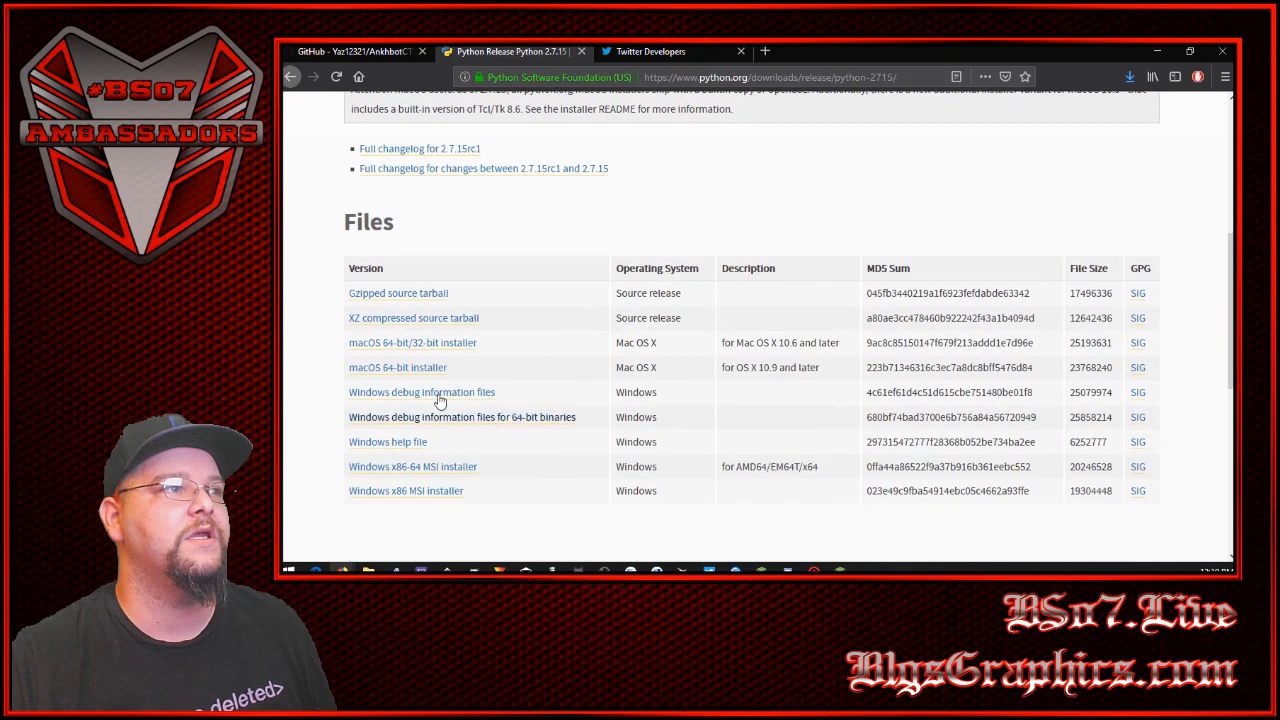
pyautogui.click(430, 473)
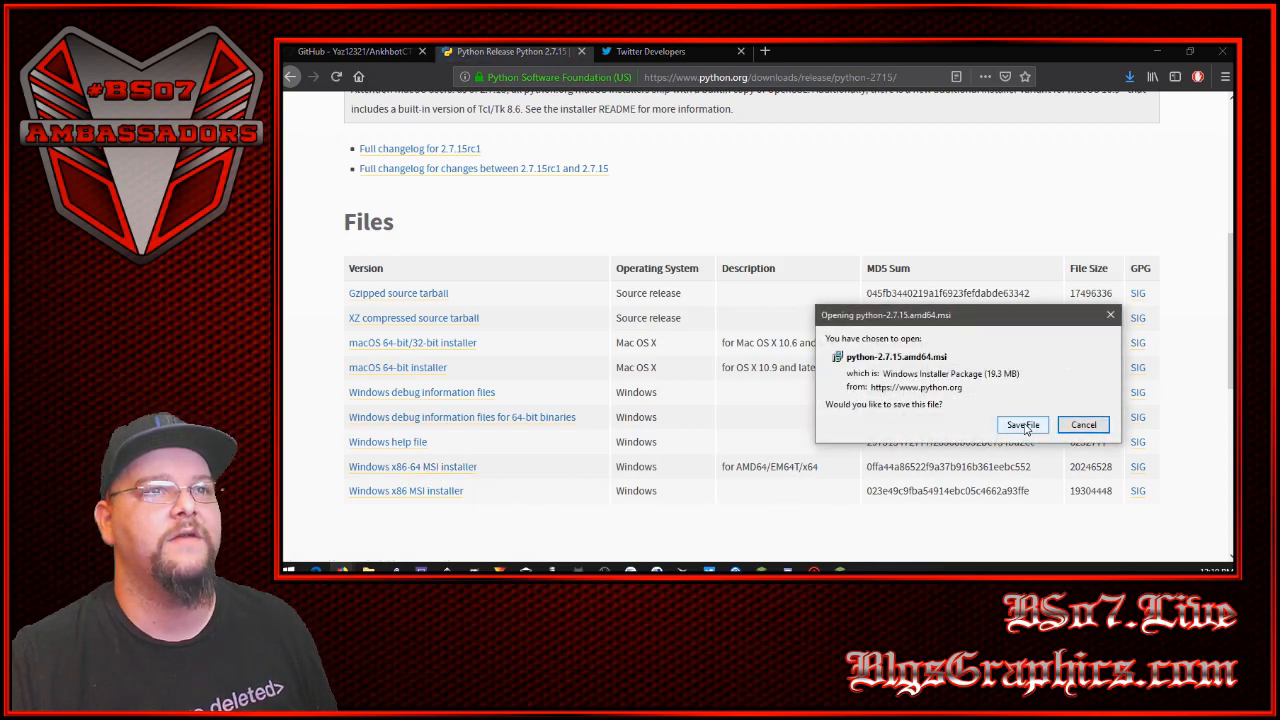
pyautogui.click(1022, 425)
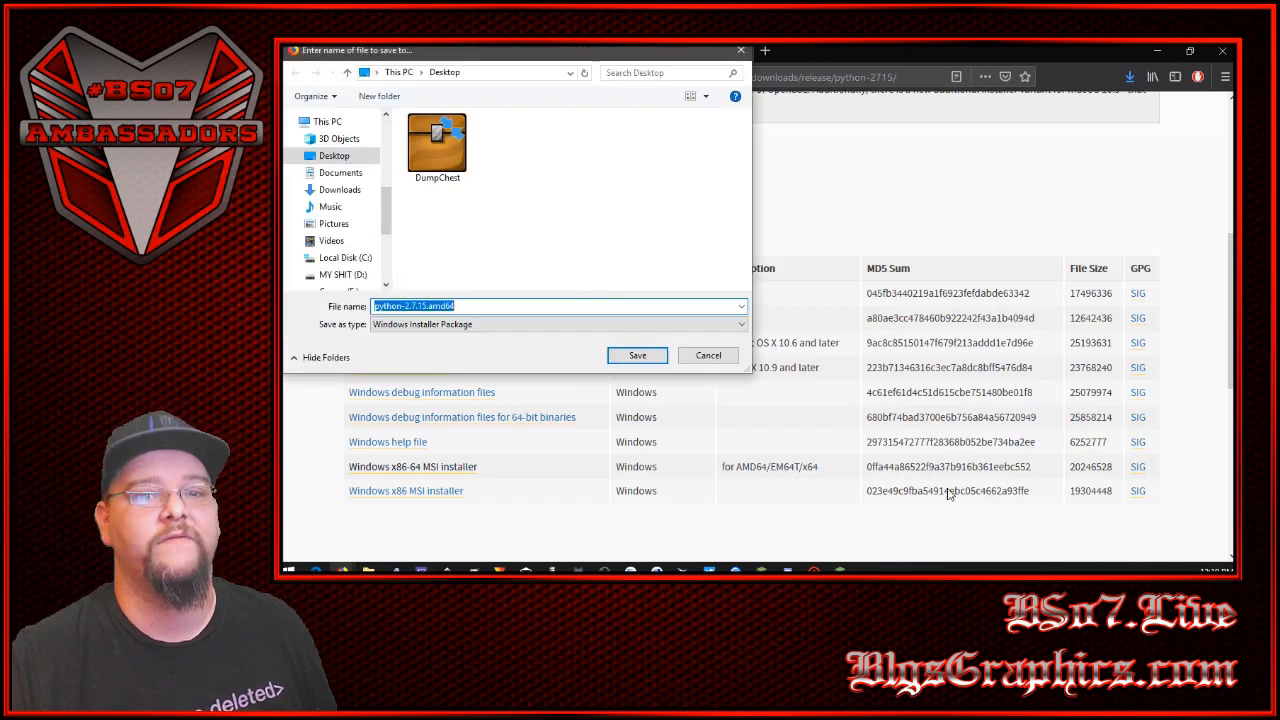
pyautogui.click(640, 354)
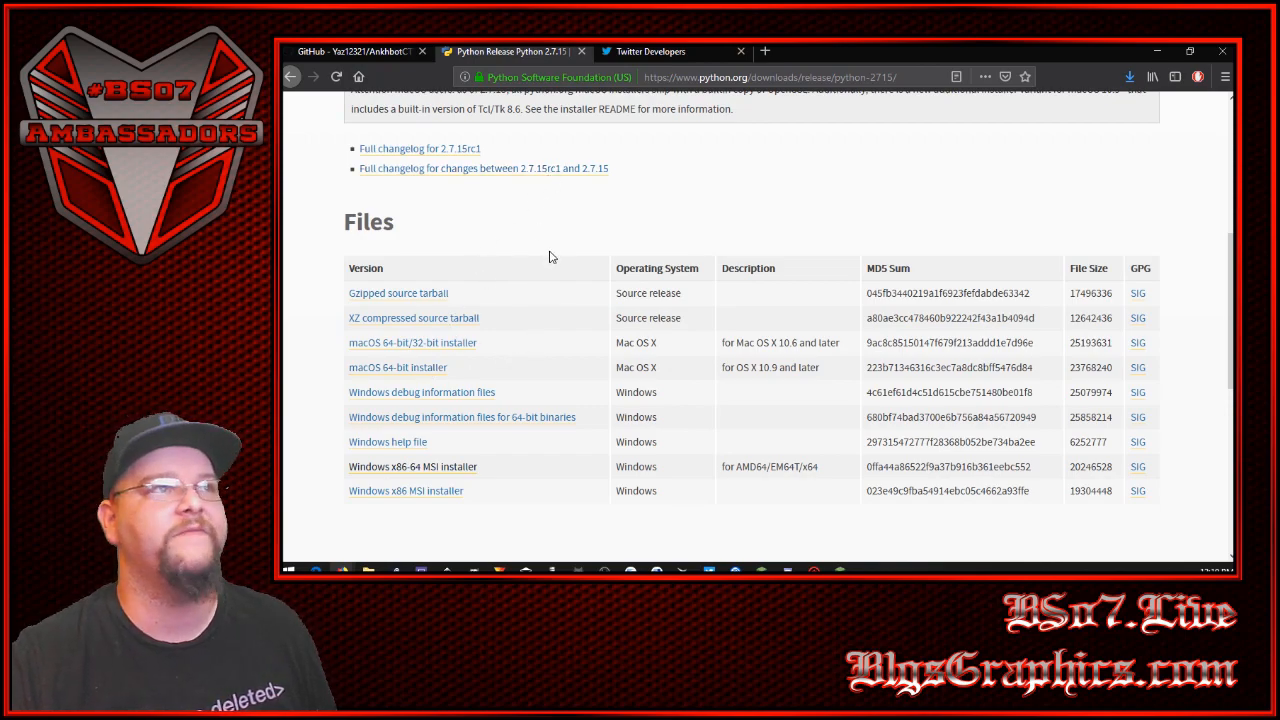
pyautogui.scroll(1, 533, 271)
pyautogui.scroll(3, 533, 271)
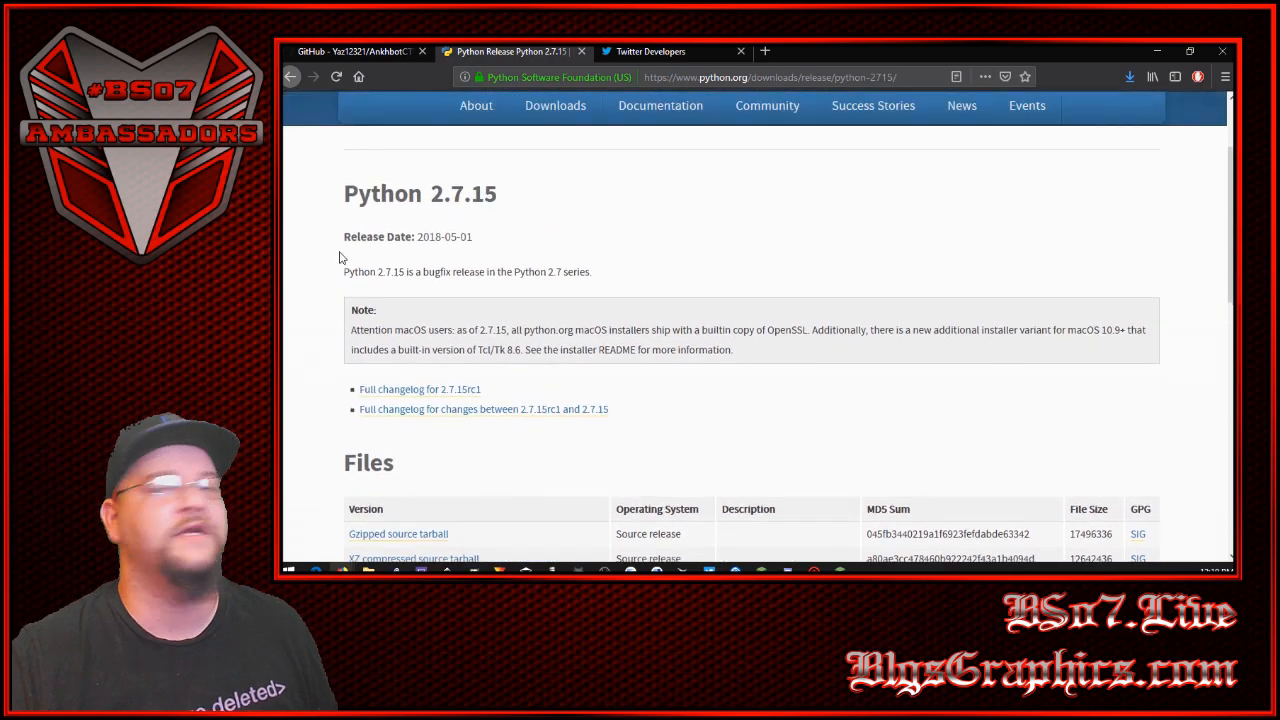
# - Switch to the Twitter Developers apps page and open the form for creating a new app
pyautogui.click(612, 51)
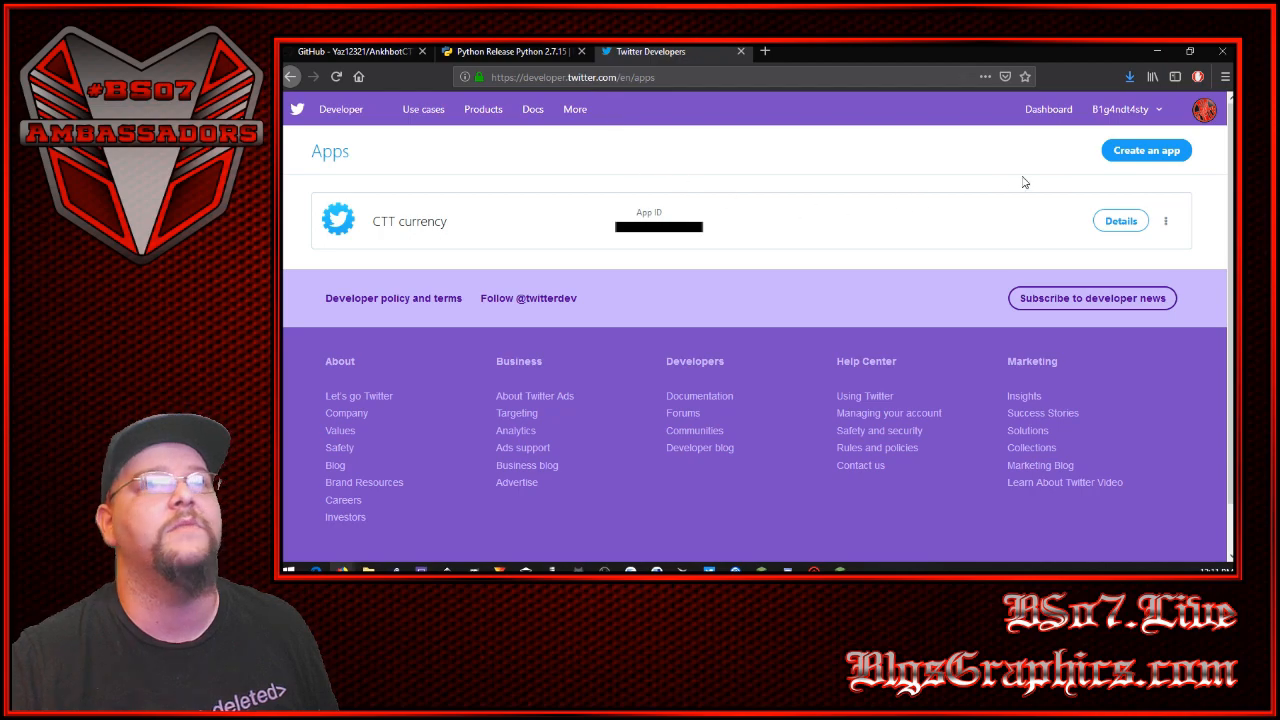
pyautogui.click(1124, 158)
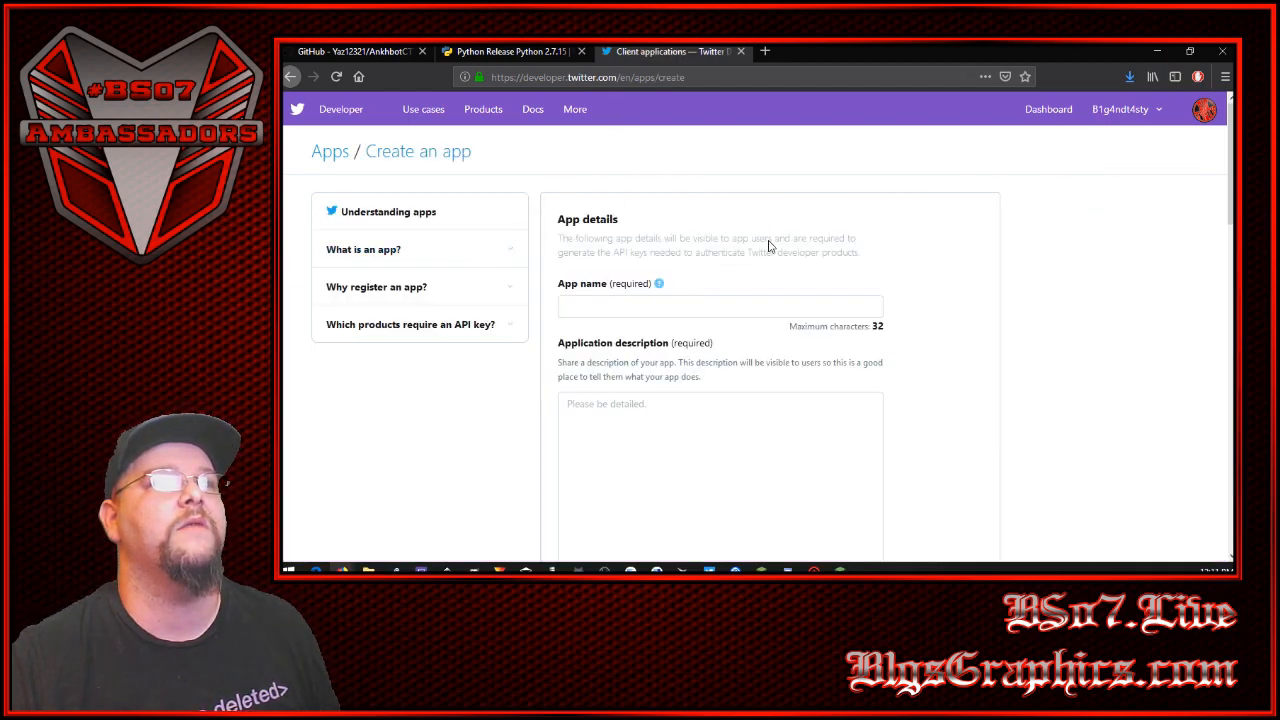
pyautogui.scroll(-2, 580, 235)
pyautogui.scroll(2, 570, 260)
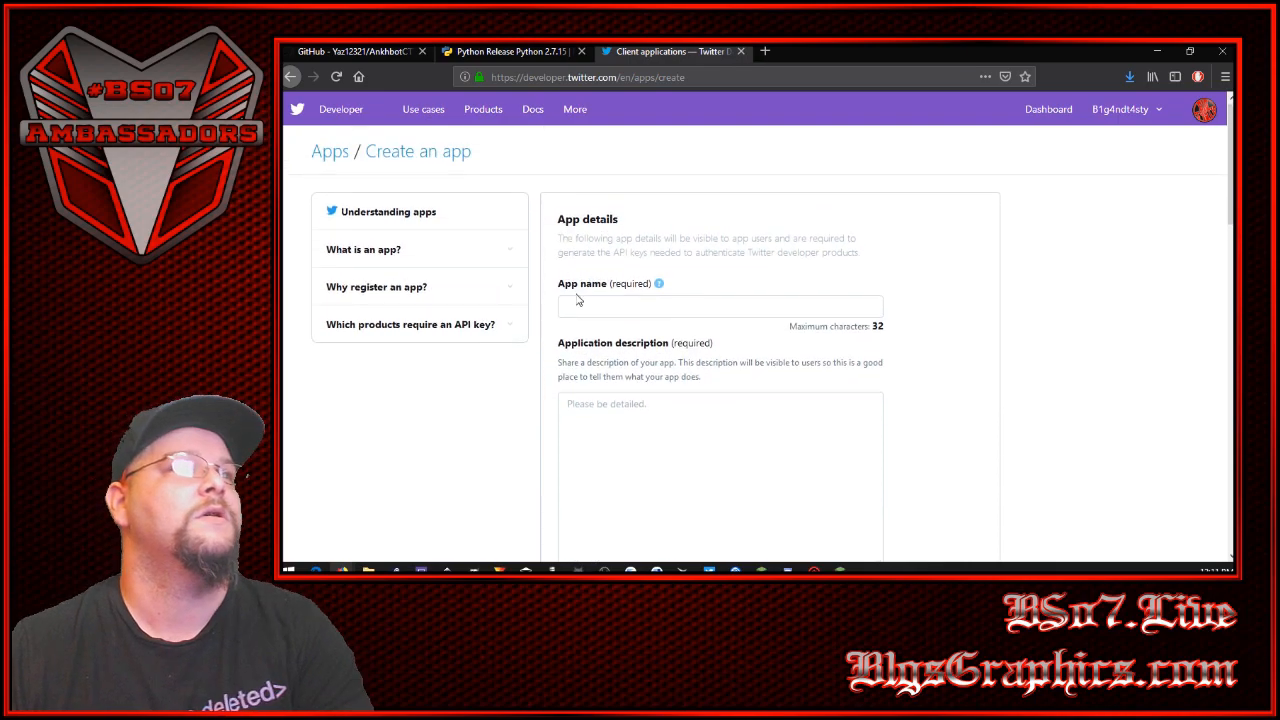
# - Enter "CTT points" as the app name
pyautogui.click(601, 292)
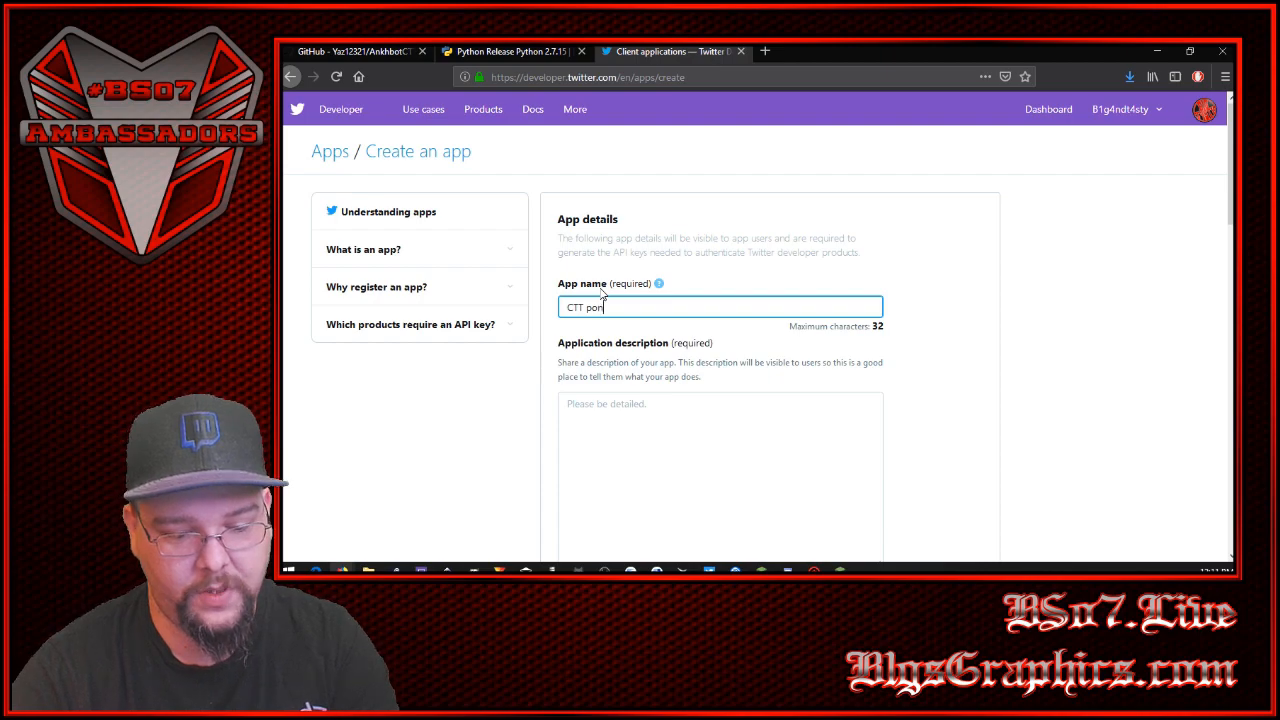
pyautogui.write('CTT pon')
pyautogui.write('s')
pyautogui.click(596, 308)
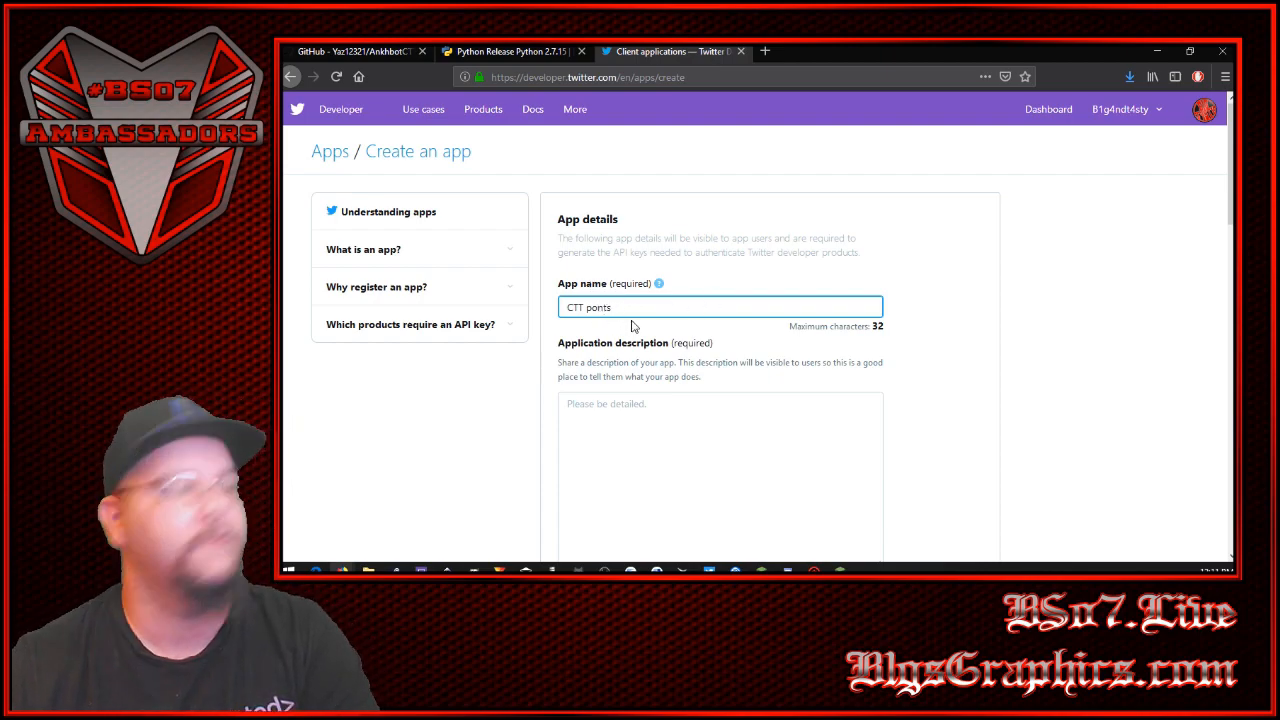
pyautogui.write('i')
pyautogui.click(943, 340)
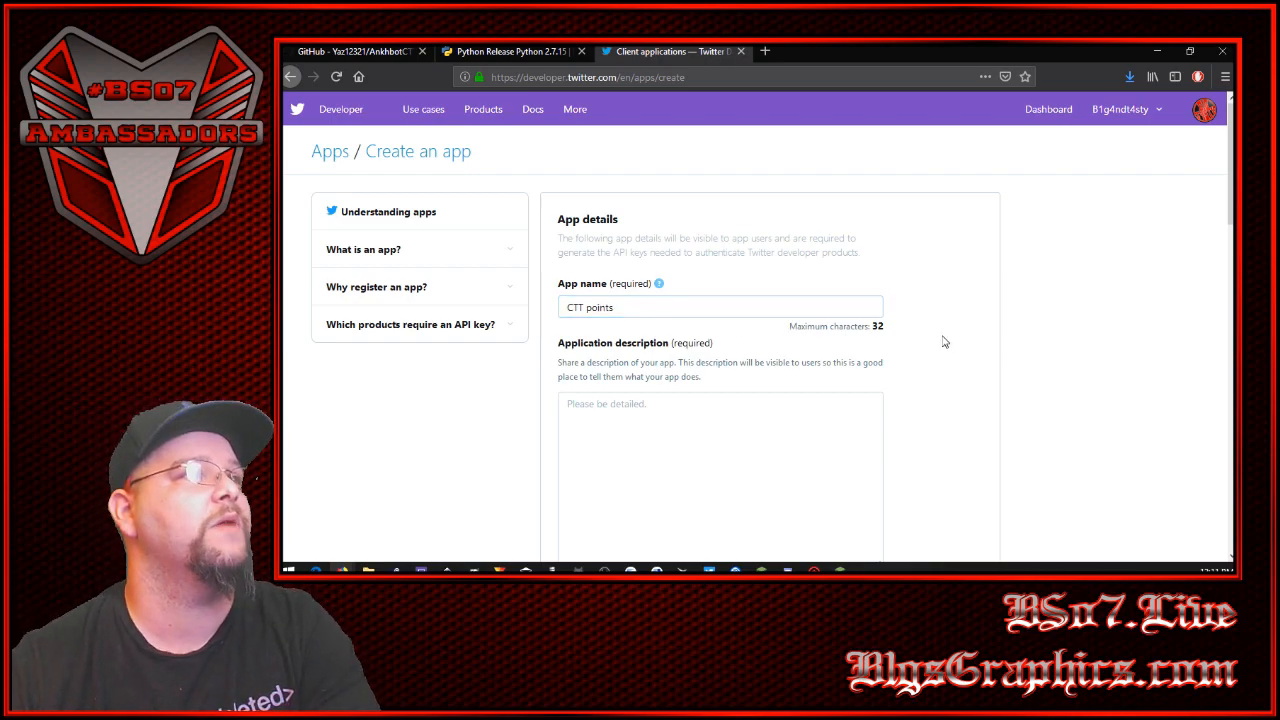
# - Fill in the application description with "Streamlabs chatbot currency for Click to tweet"
pyautogui.scroll(-3, 943, 340)
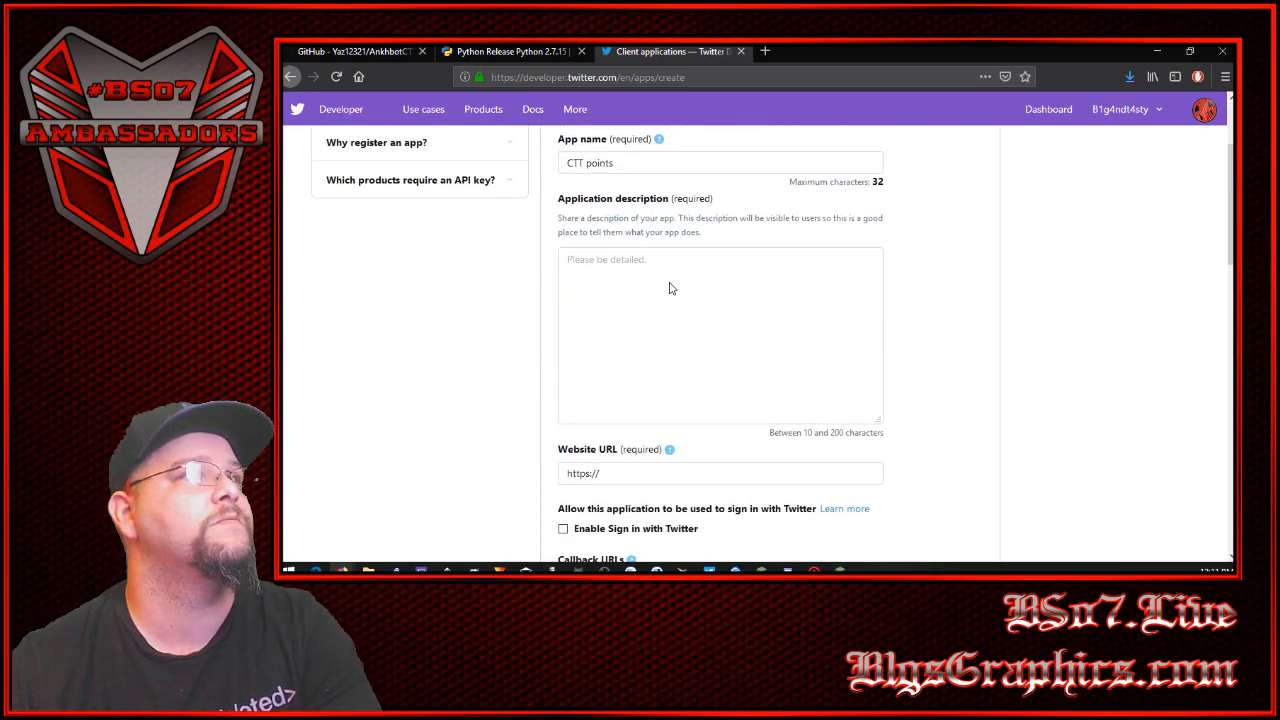
pyautogui.click(626, 262)
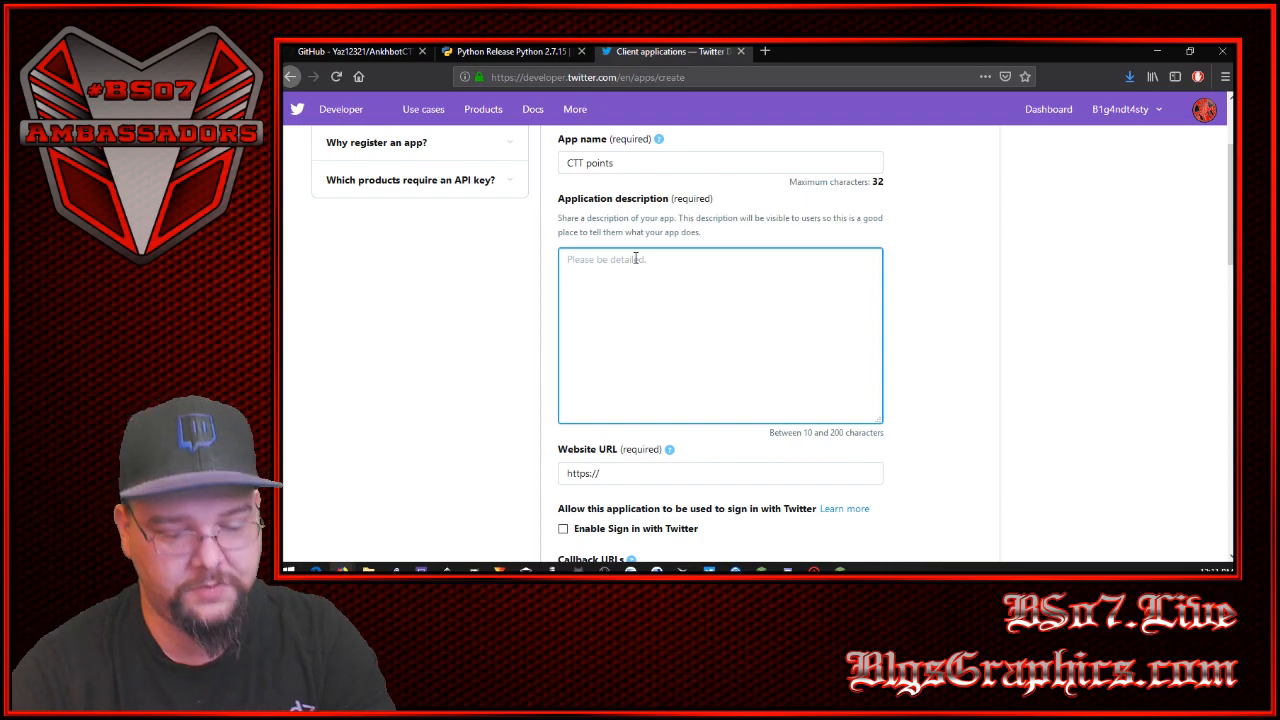
pyautogui.write('Streamlabs chatbot currency for Click to tweet')
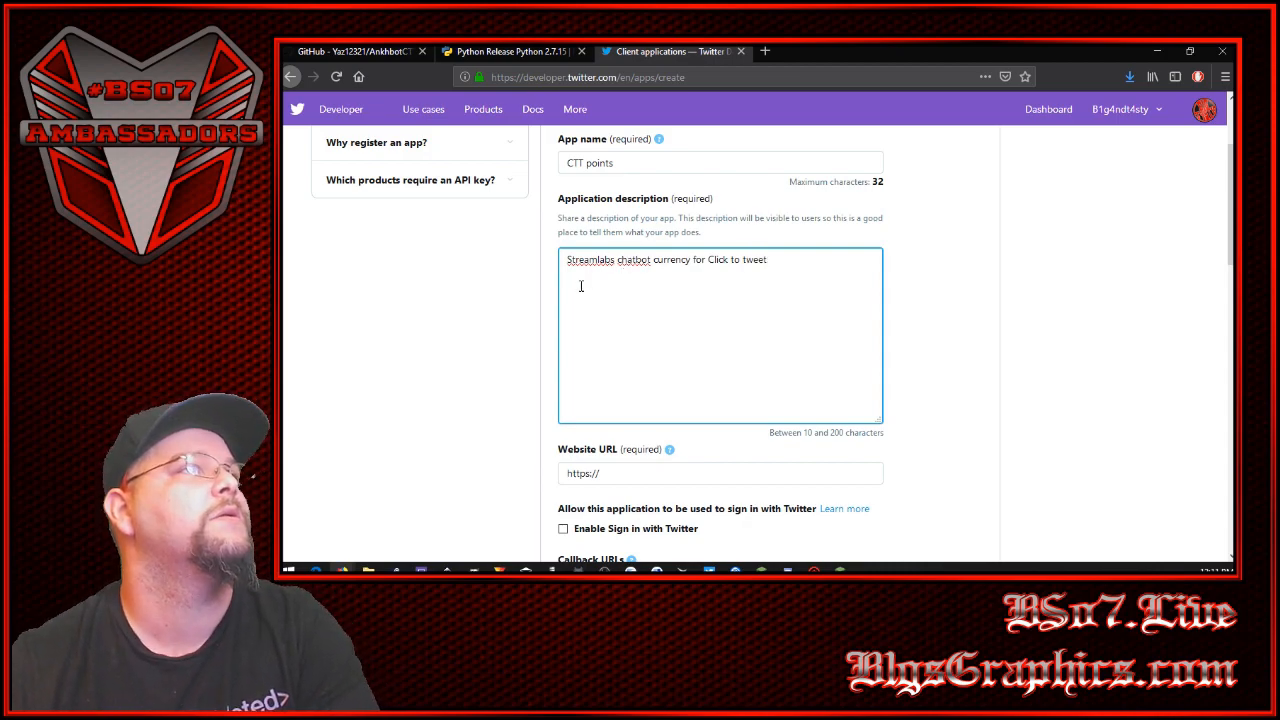
pyautogui.scroll(-1, 545, 323)
pyautogui.scroll(-1, 545, 323)
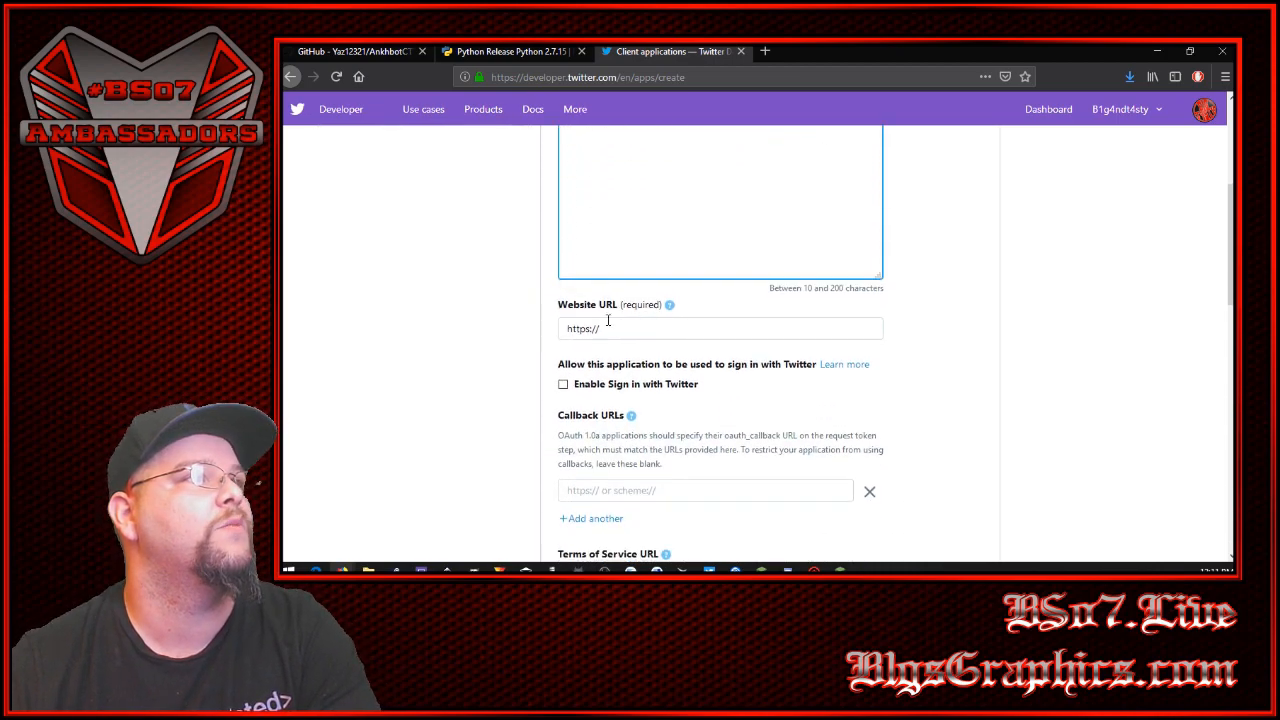
pyautogui.click(626, 330)
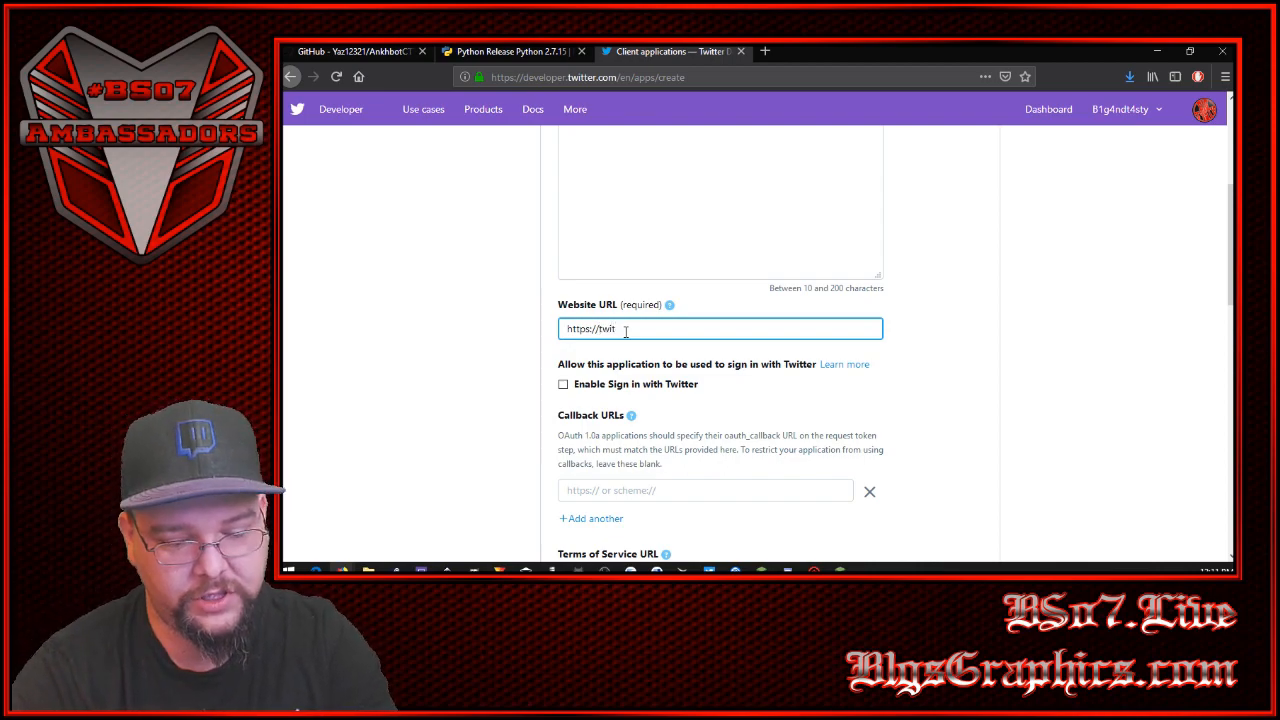
pyautogui.press('BackSpace')
pyautogui.press('BackSpace')
pyautogui.press('BackSpace')
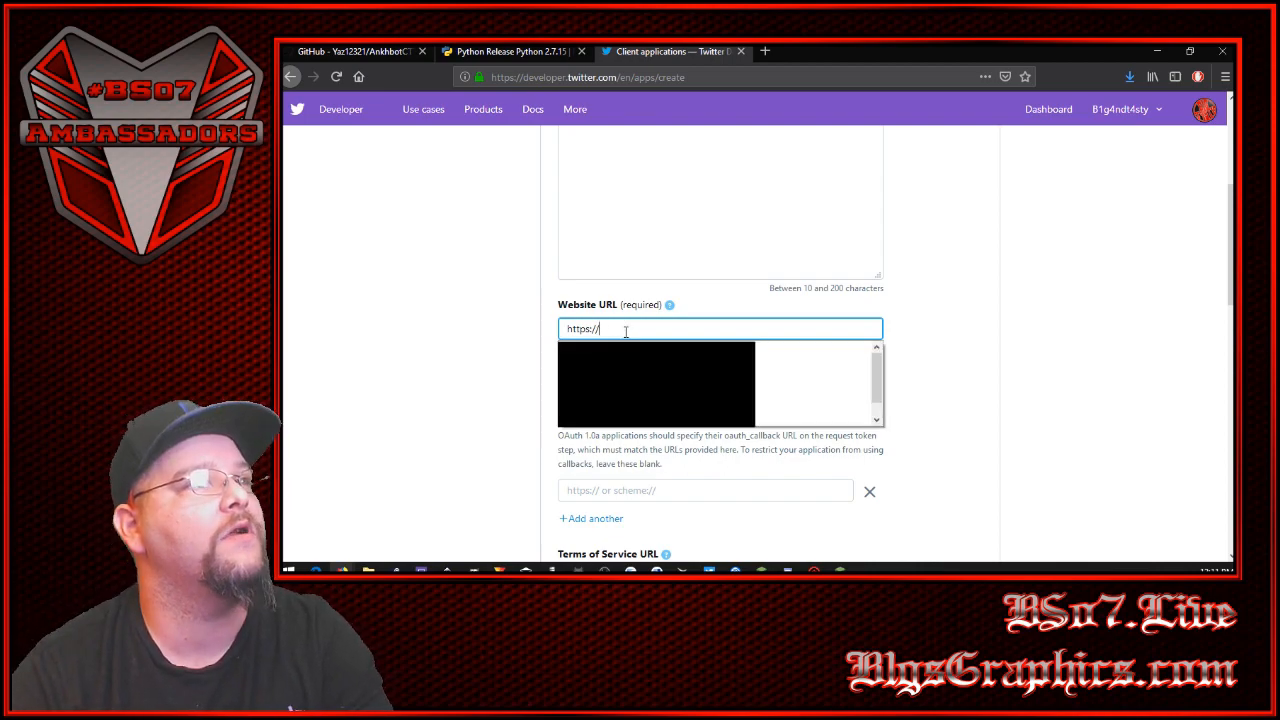
pyautogui.write('www.t')
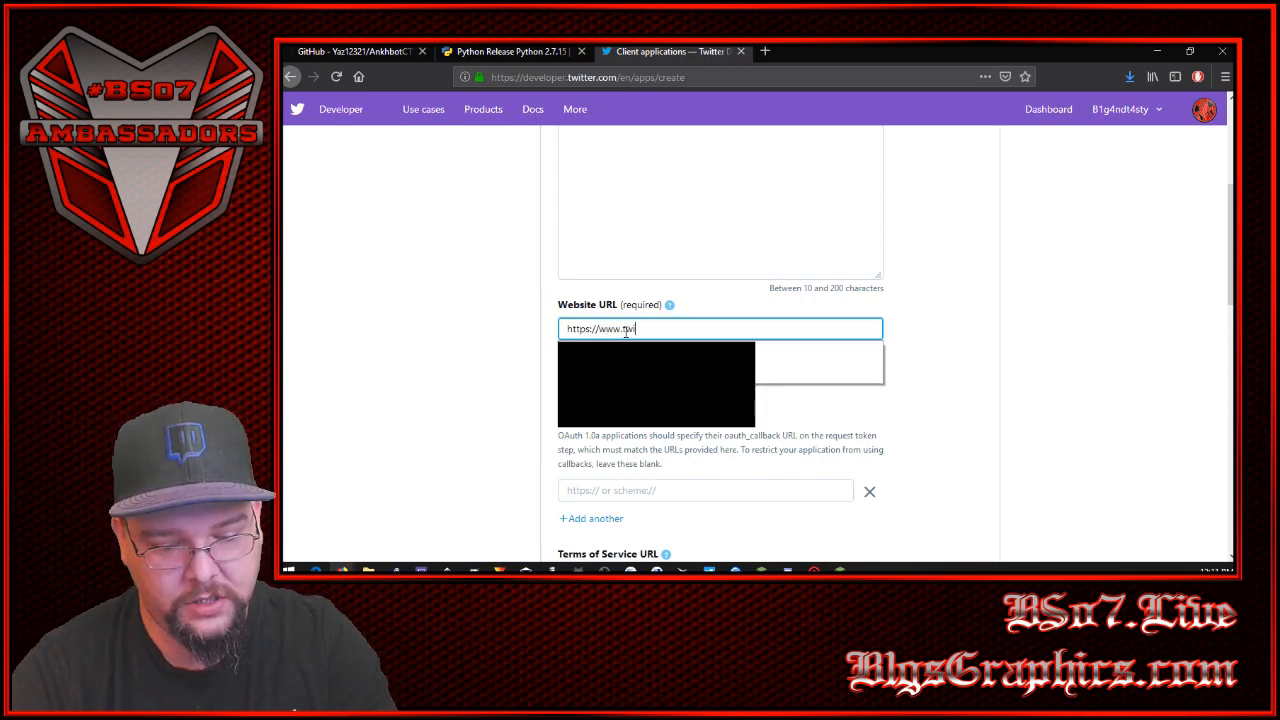
pyautogui.write('witch.tv')
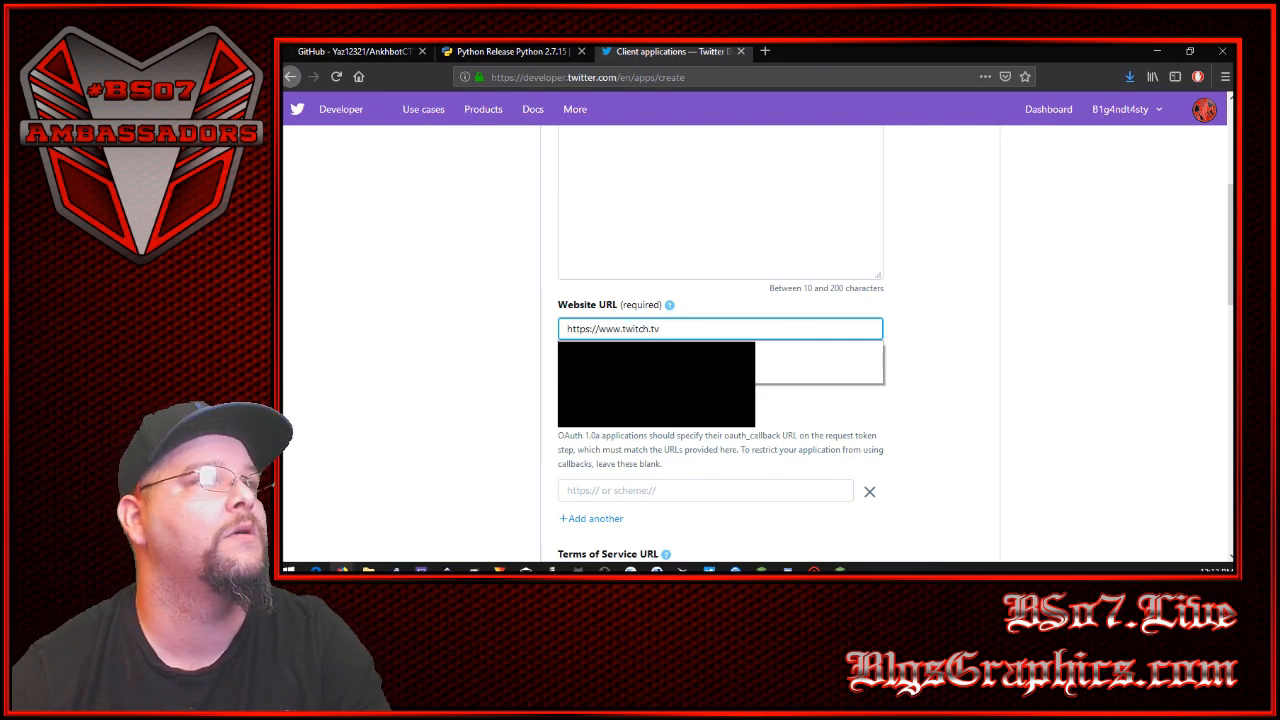
pyautogui.click(722, 370)
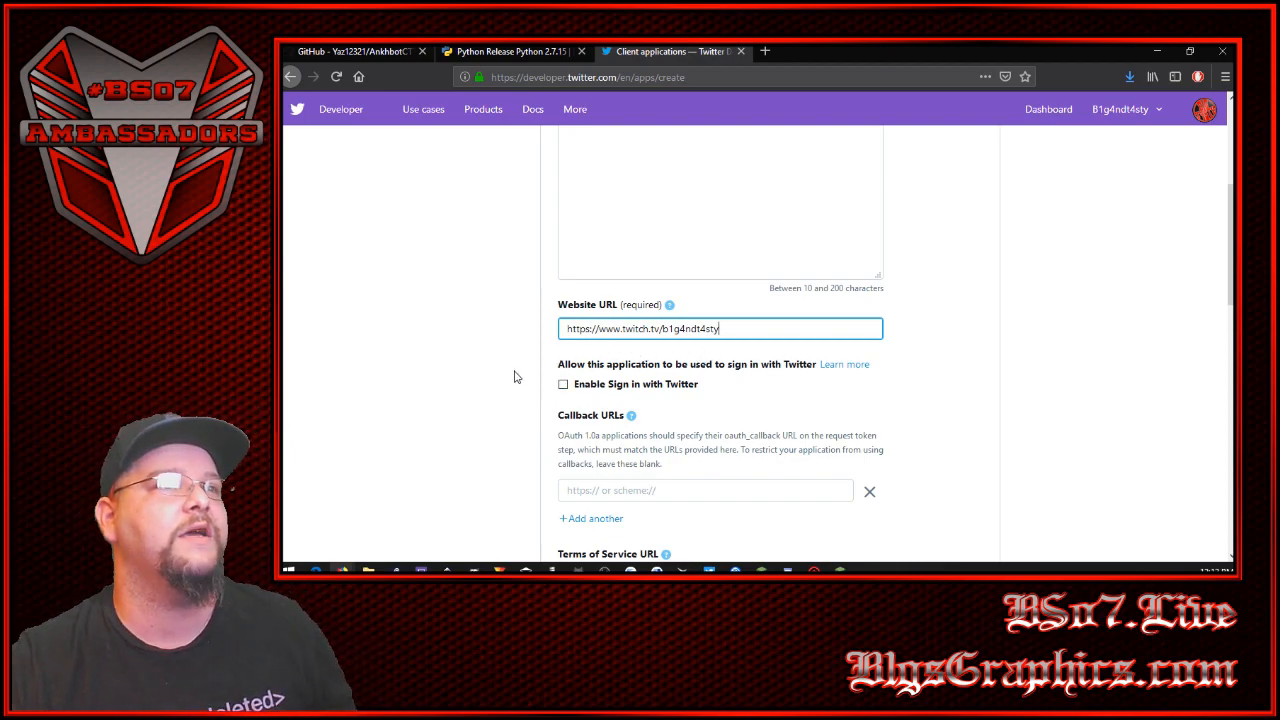
# - Describe how the app will be used with the text "For my streaming channel on twitch"
pyautogui.scroll(-3, 520, 370)
pyautogui.scroll(-4, 540, 334)
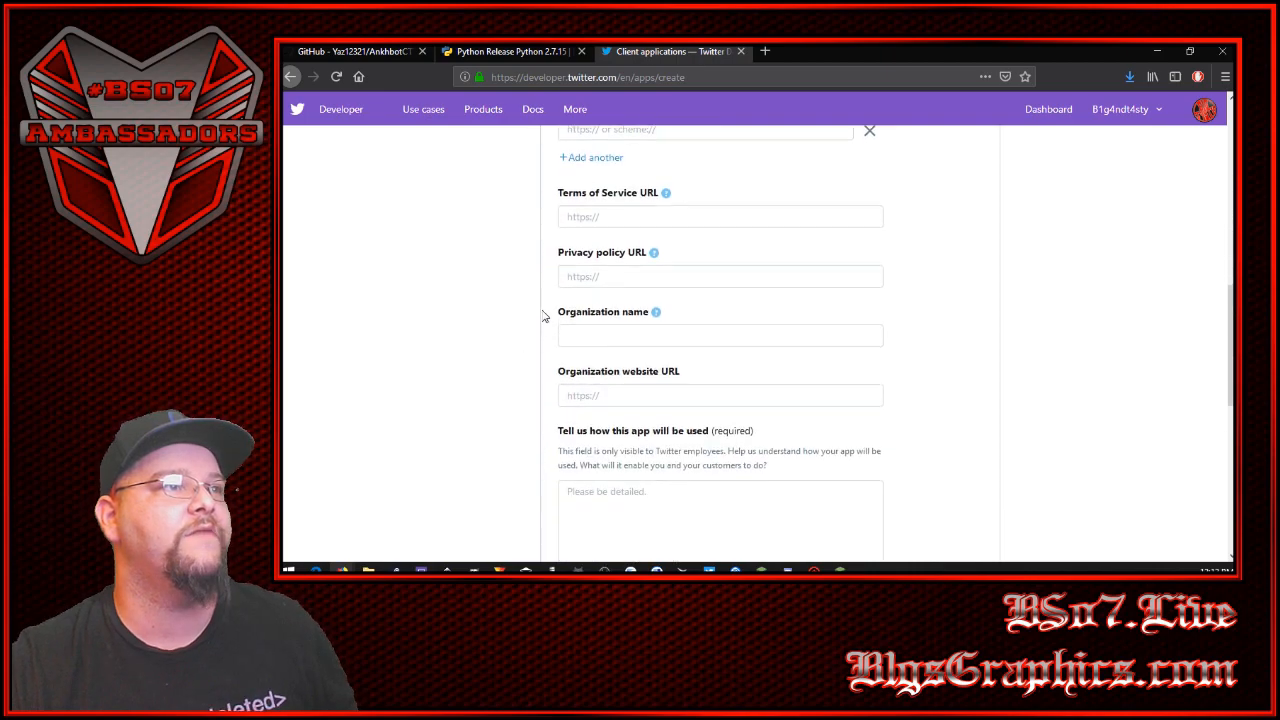
pyautogui.scroll(-1, 551, 380)
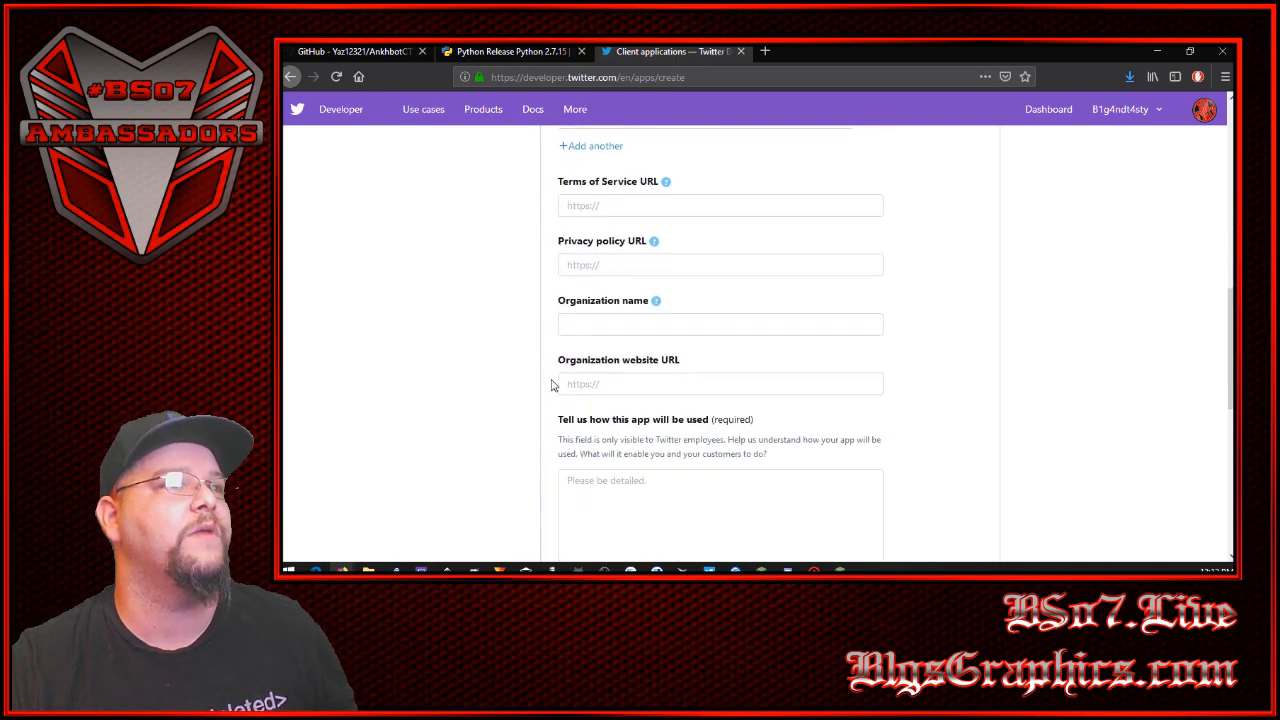
pyautogui.click(628, 423)
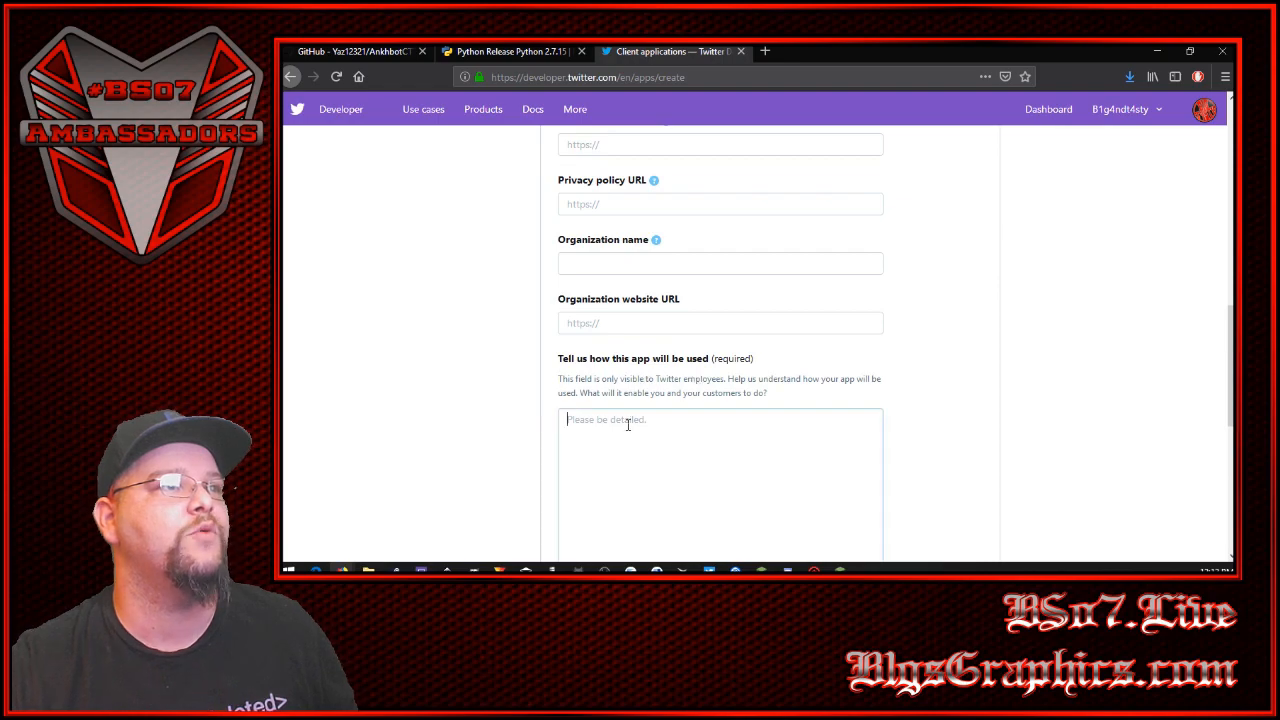
pyautogui.write('For')
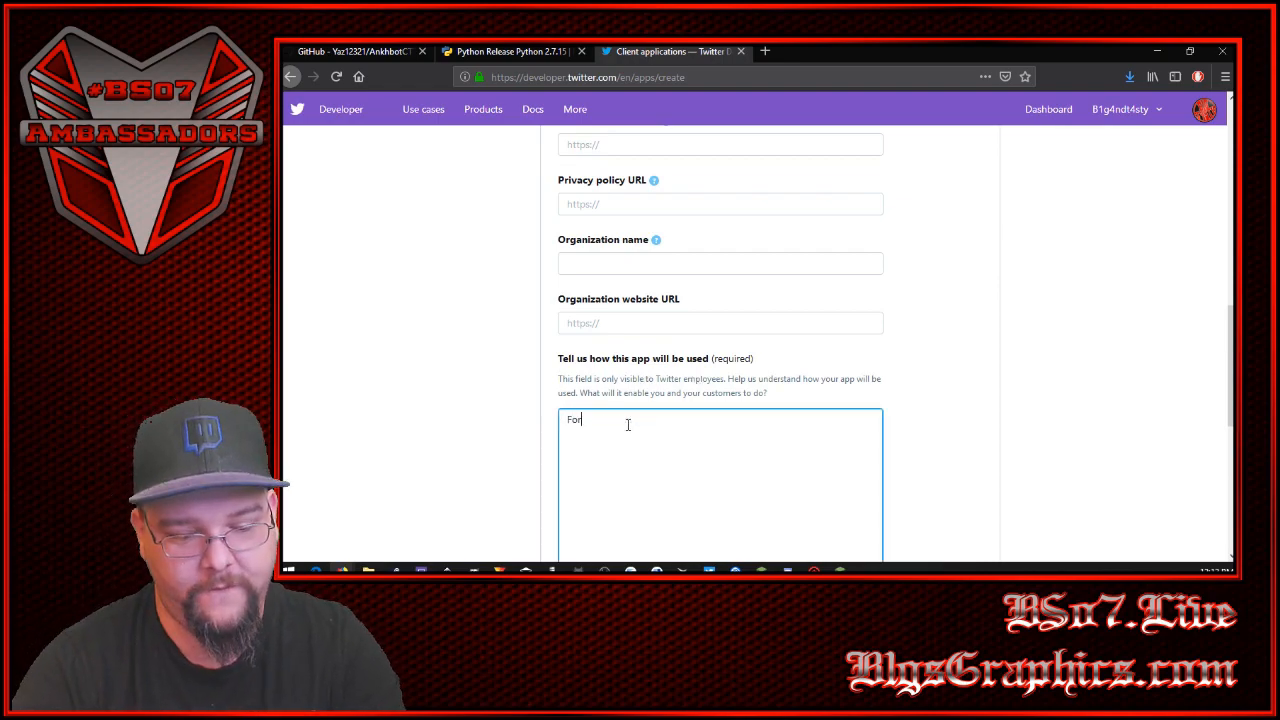
pyautogui.write(' my stream')
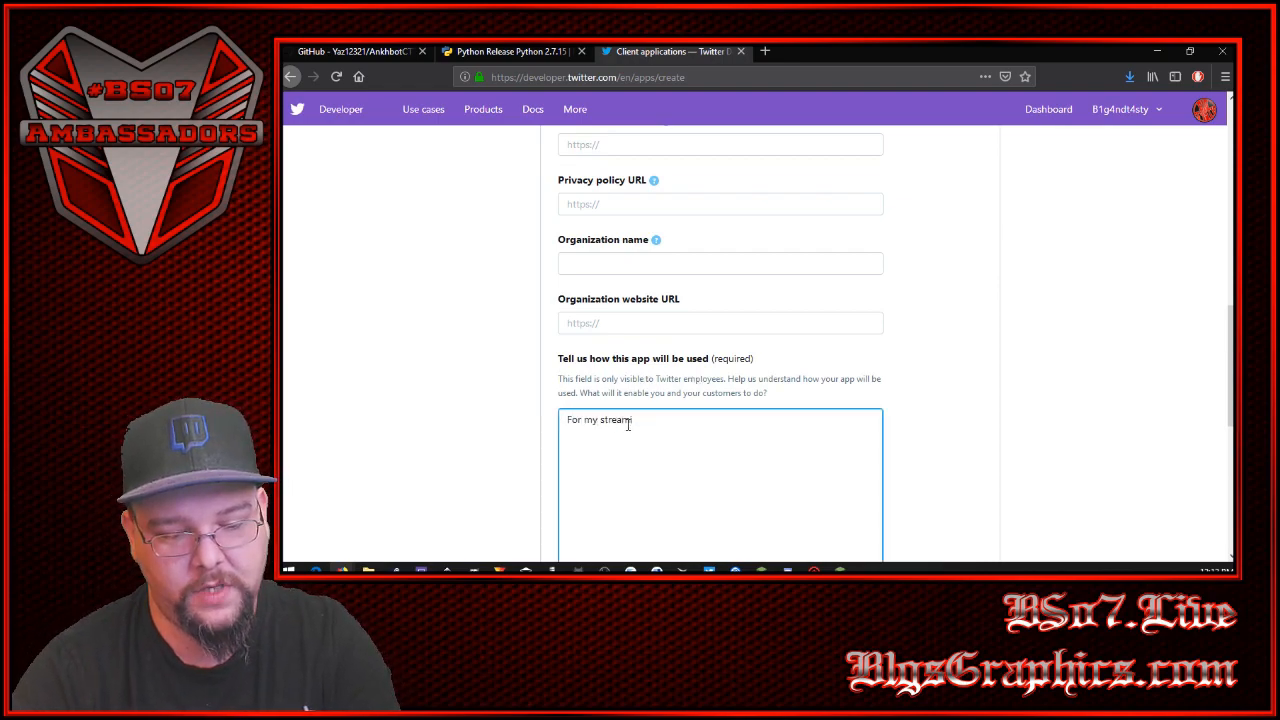
pyautogui.write('ing channel on')
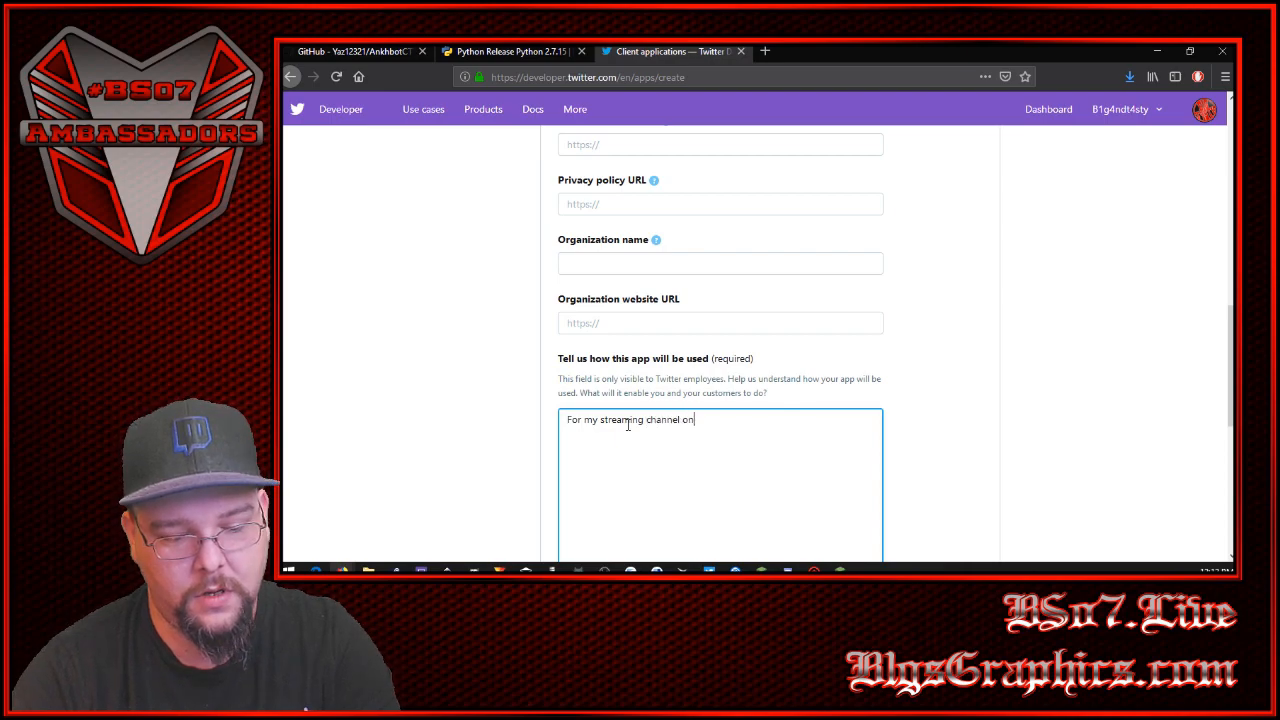
pyautogui.write(' twitch')
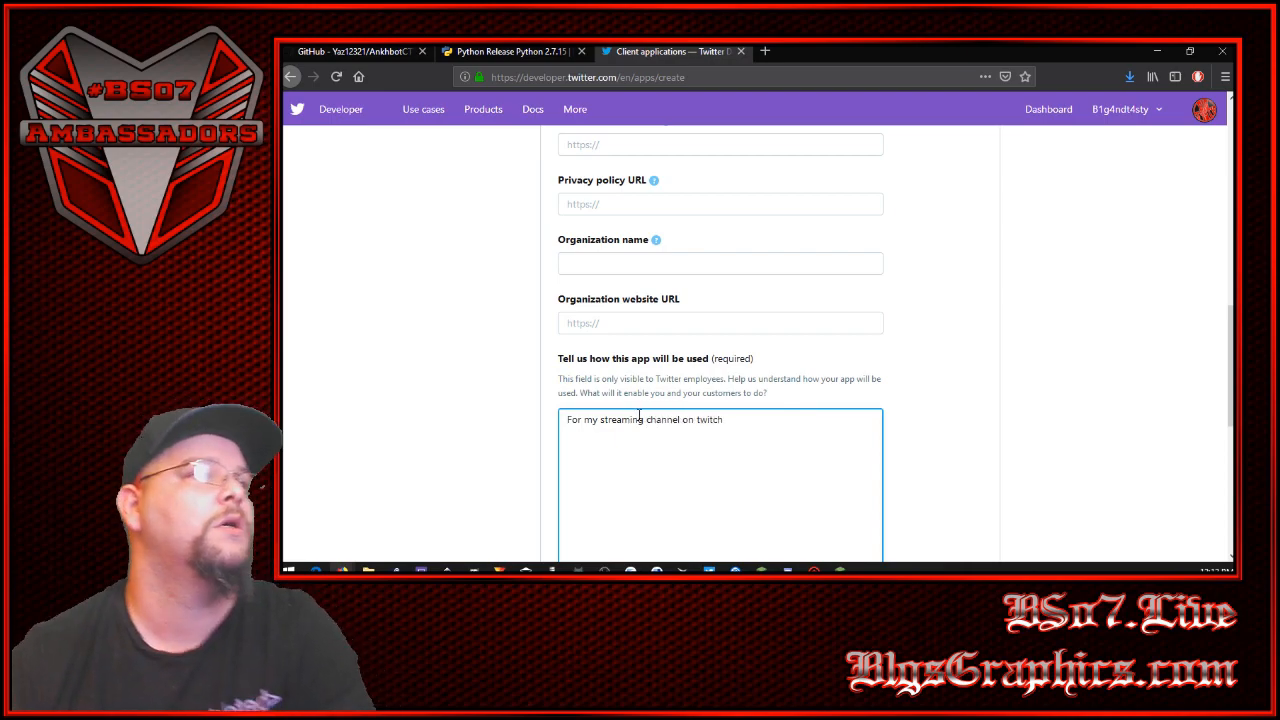
# - Extend the app usage description with "for viewers to earn currency for tweeting out the stream"
pyautogui.scroll(-3, 523, 400)
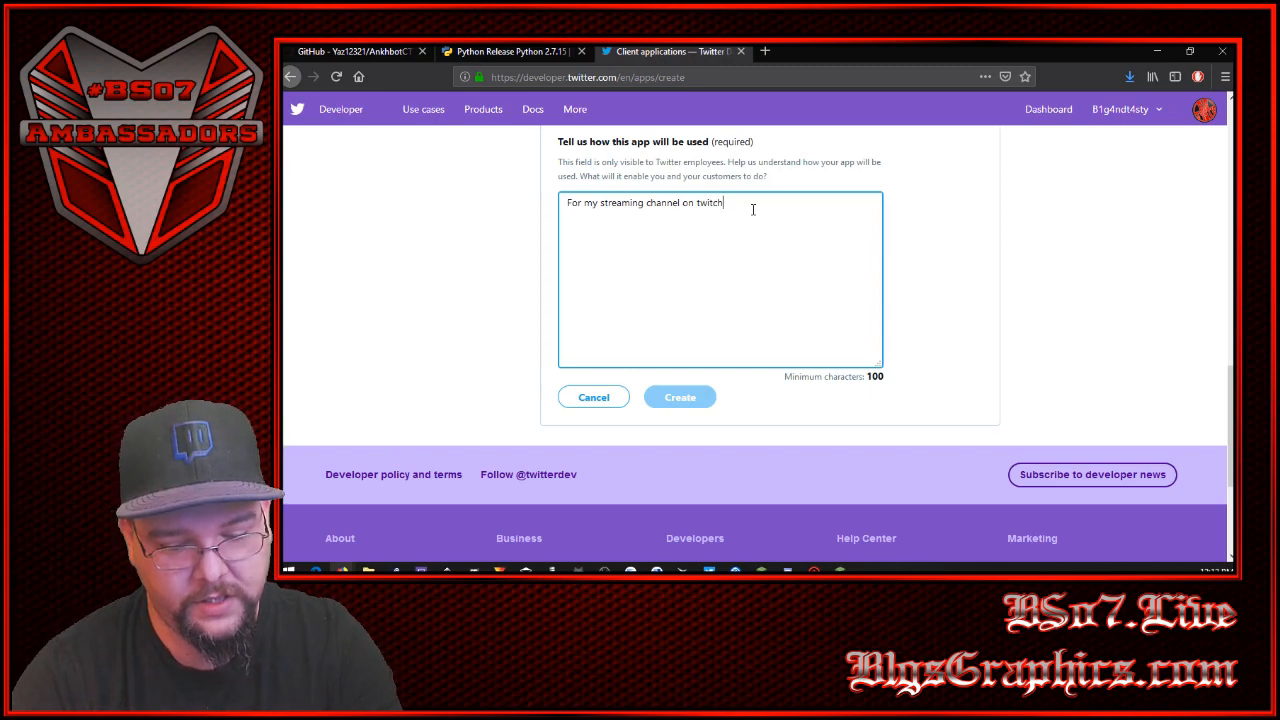
pyautogui.write('r')
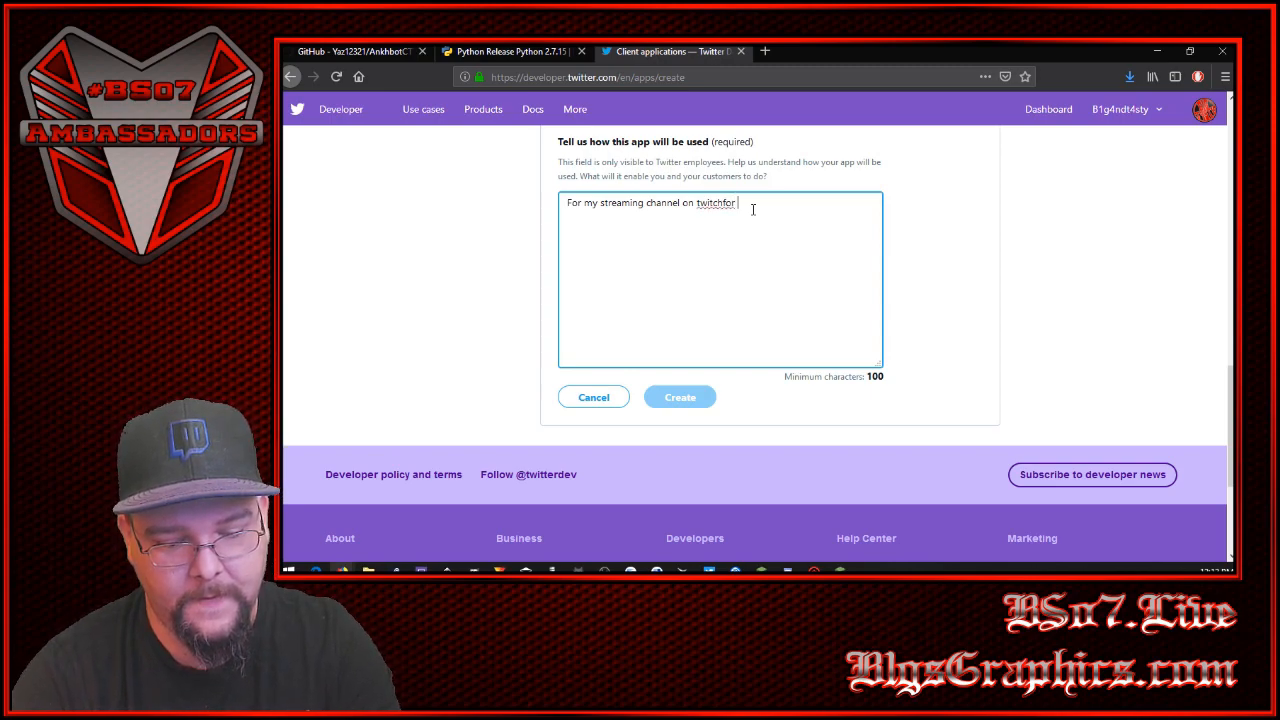
pyautogui.write(' viewers to earn currency for tweeting out t')
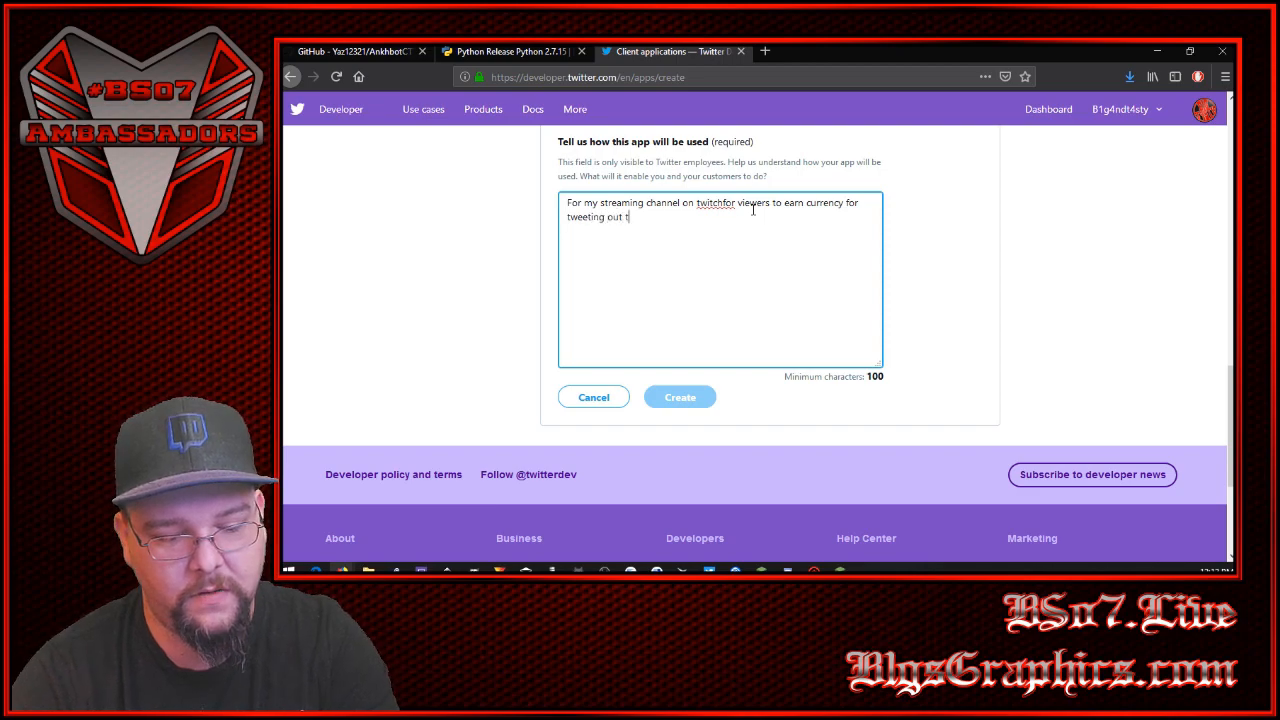
pyautogui.write('he stre')
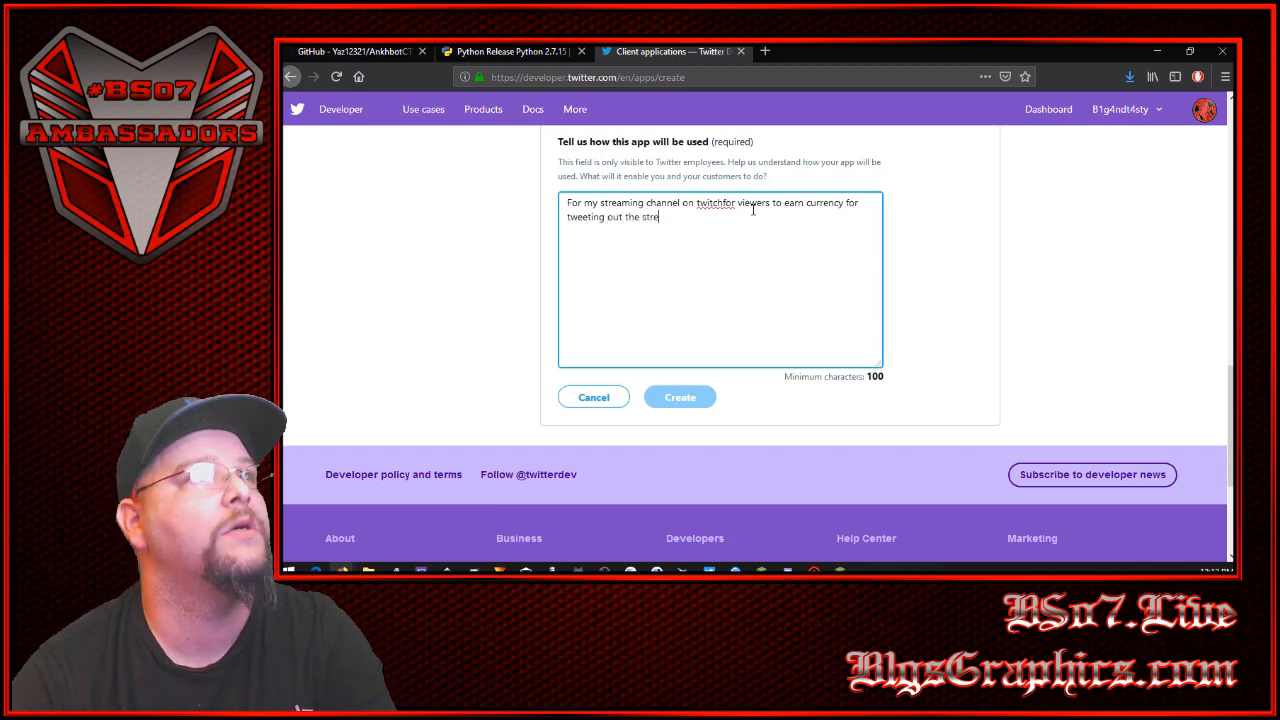
pyautogui.write('am')
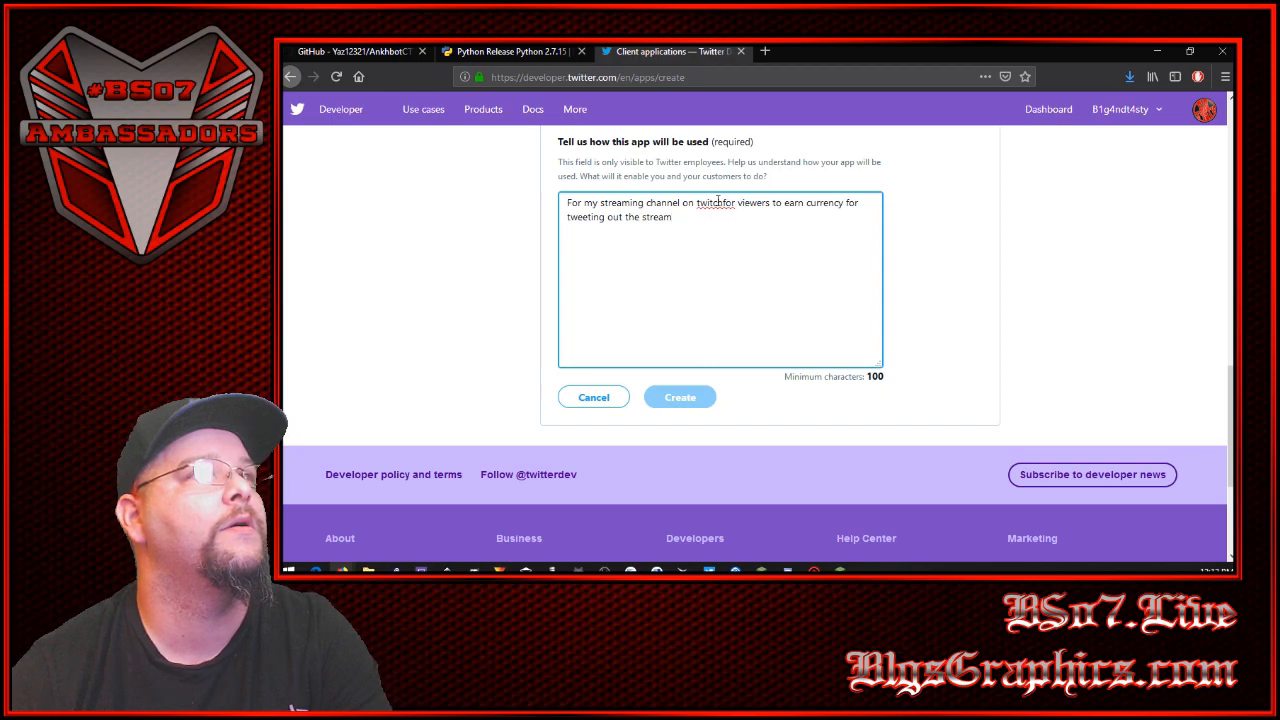
# - Insert the missing space after "twitch" and add the sentence "That is the sole purpose of the app" to the usage description
pyautogui.click(722, 202)
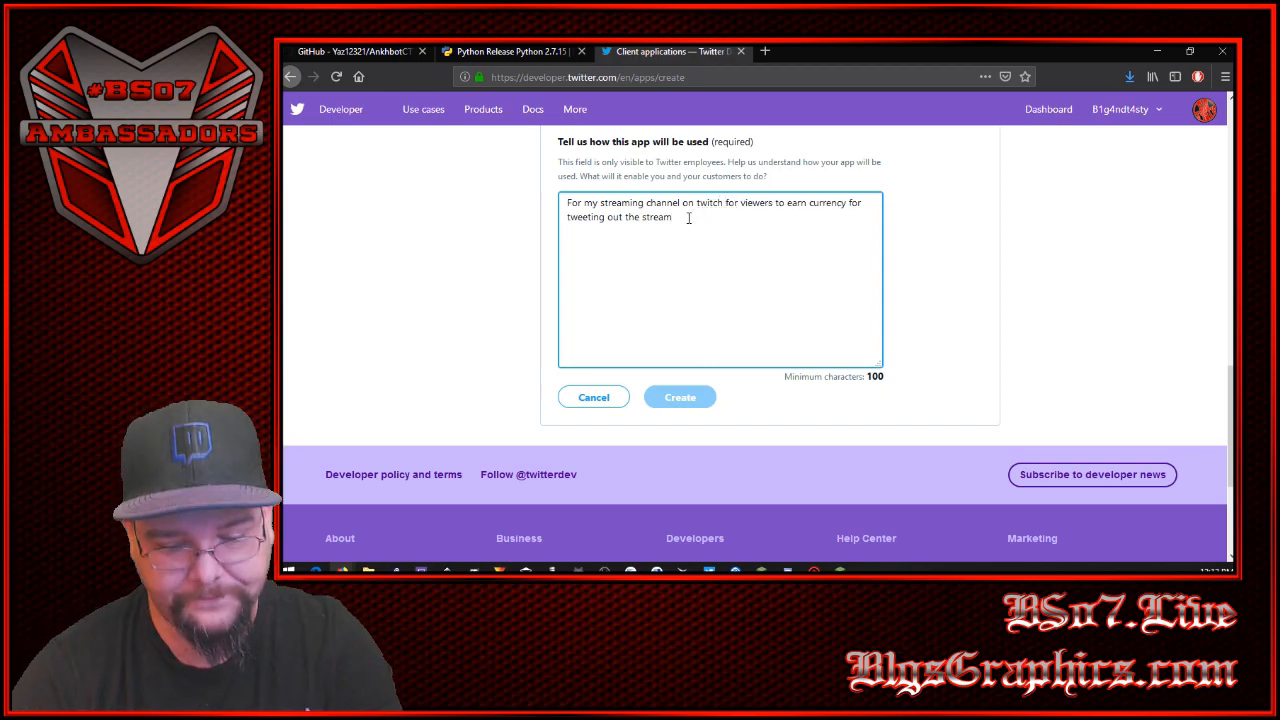
pyautogui.write('That is the sole purp')
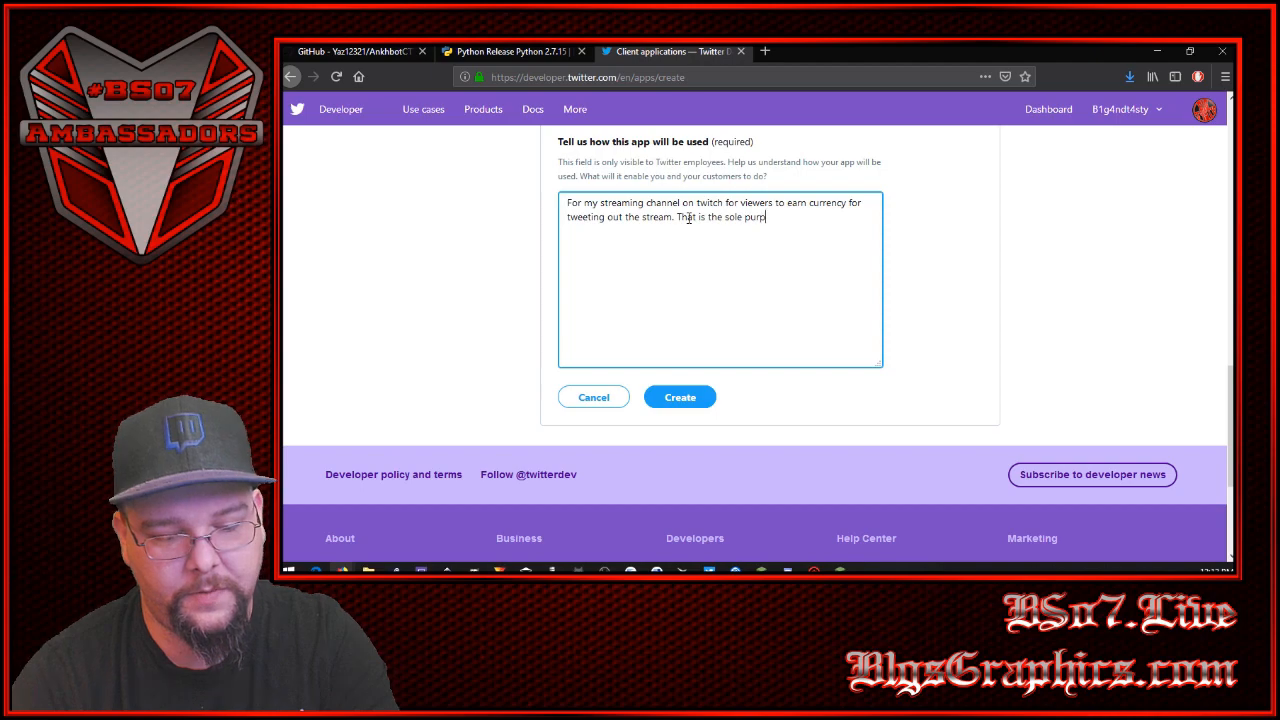
pyautogui.write('ose of the')
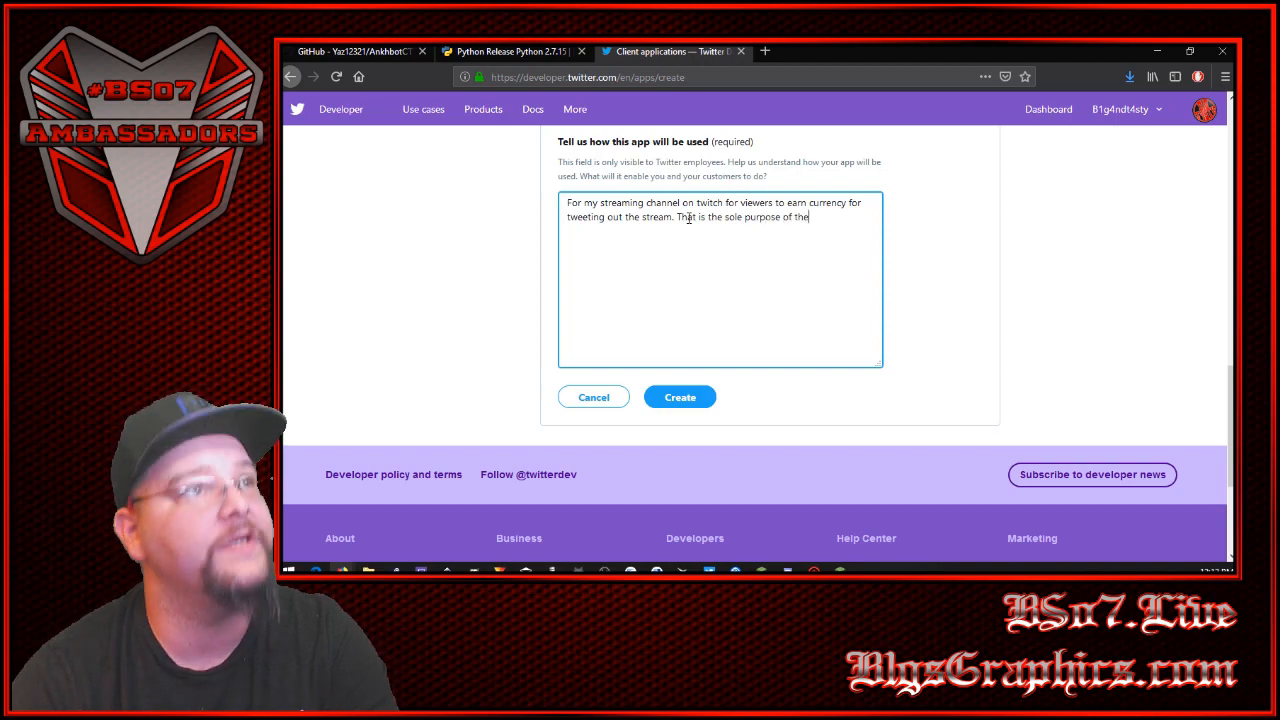
pyautogui.write(' app')
# - Submit the CTT points app form and confirm its creation under the developer terms
pyautogui.click(722, 404)
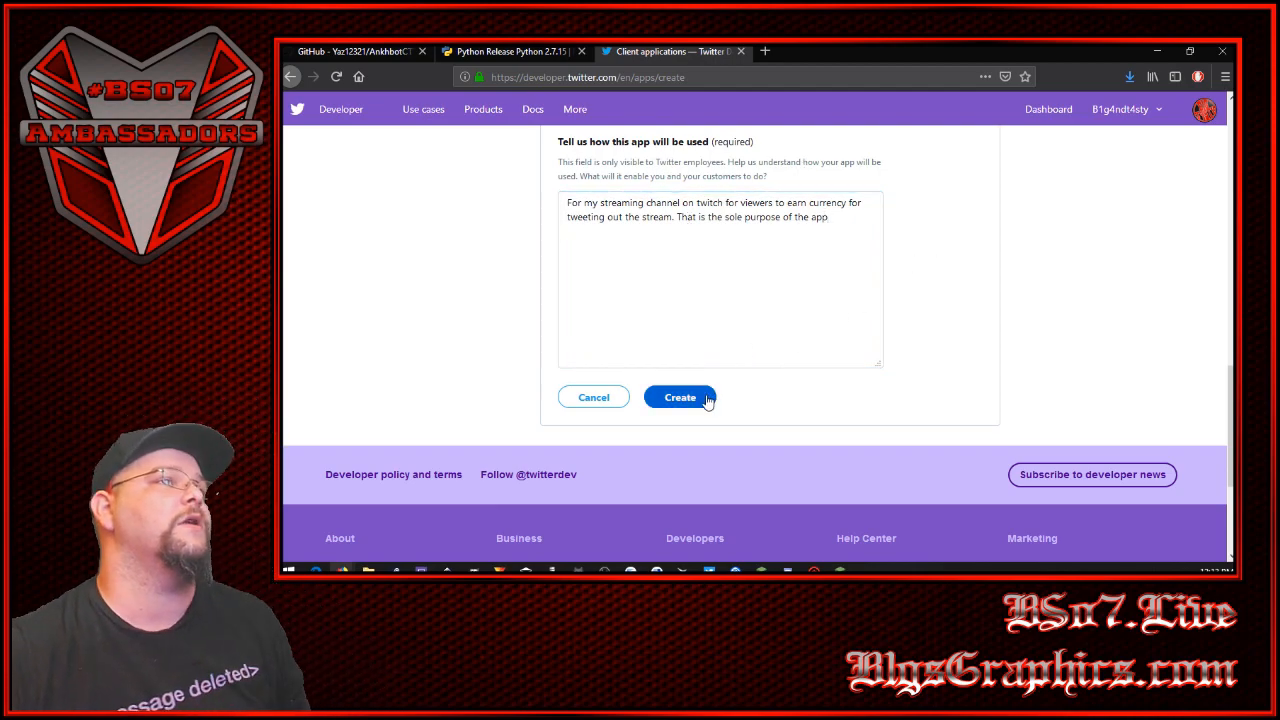
pyautogui.click(707, 400)
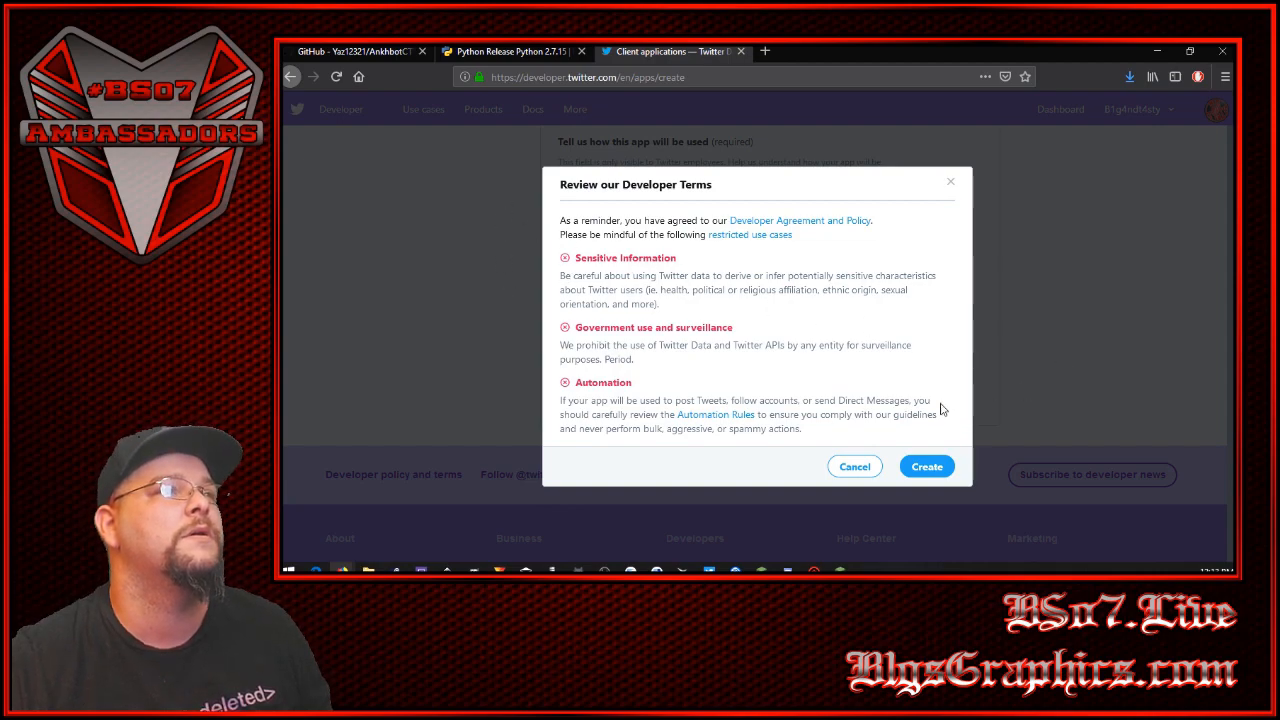
pyautogui.click(940, 470)
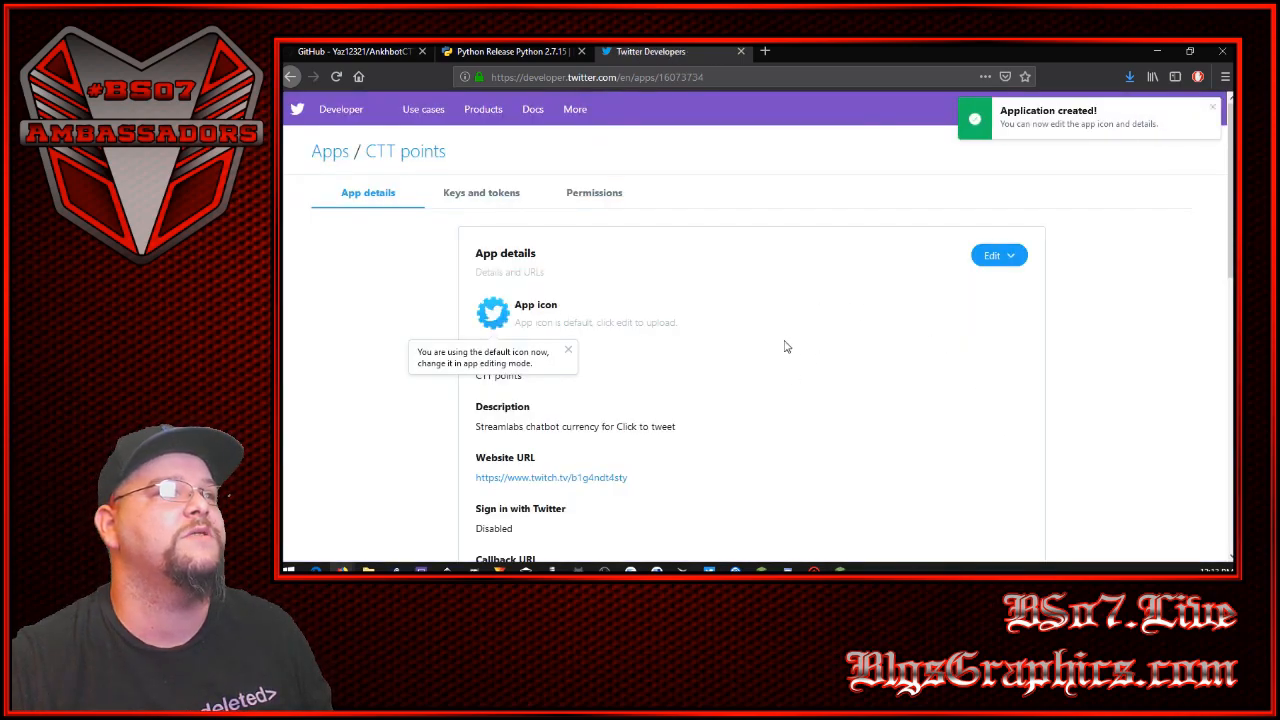
# - Dismiss the default icon notice and review the CTT points app's details down to its app usage text
pyautogui.click(568, 354)
pyautogui.scroll(-2, 786, 381)
pyautogui.scroll(-5, 786, 381)
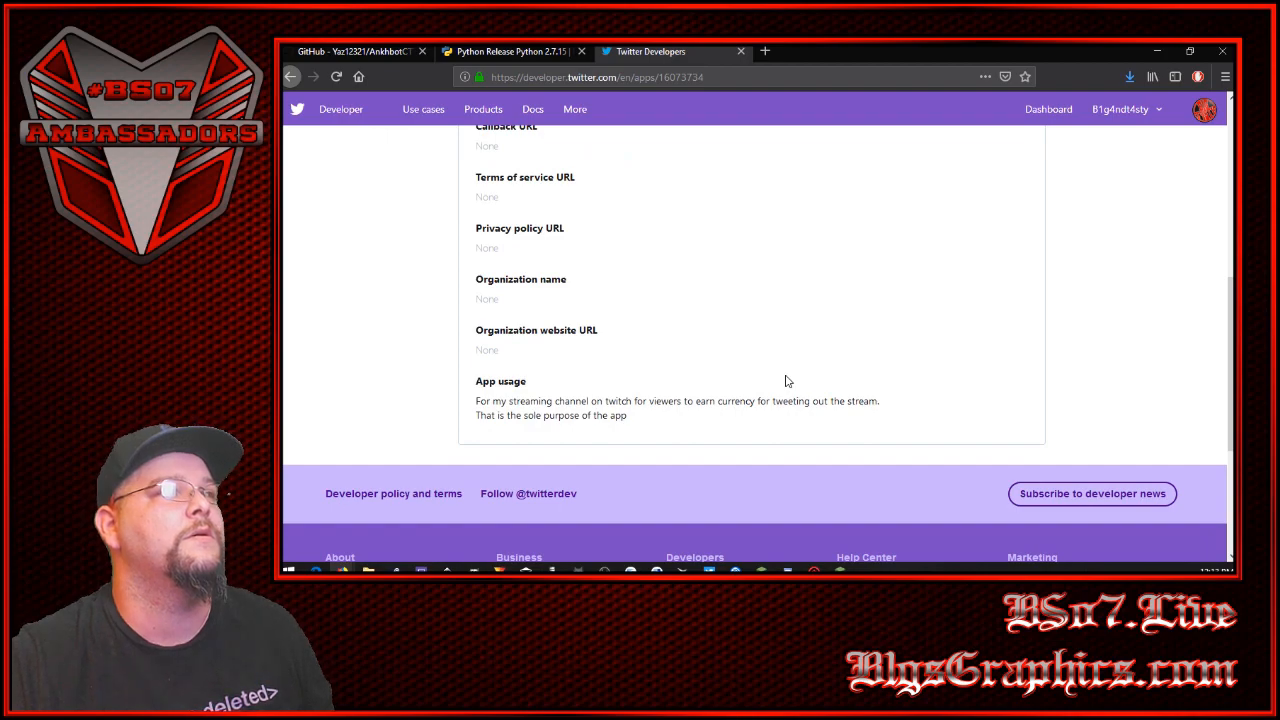
pyautogui.scroll(3, 786, 381)
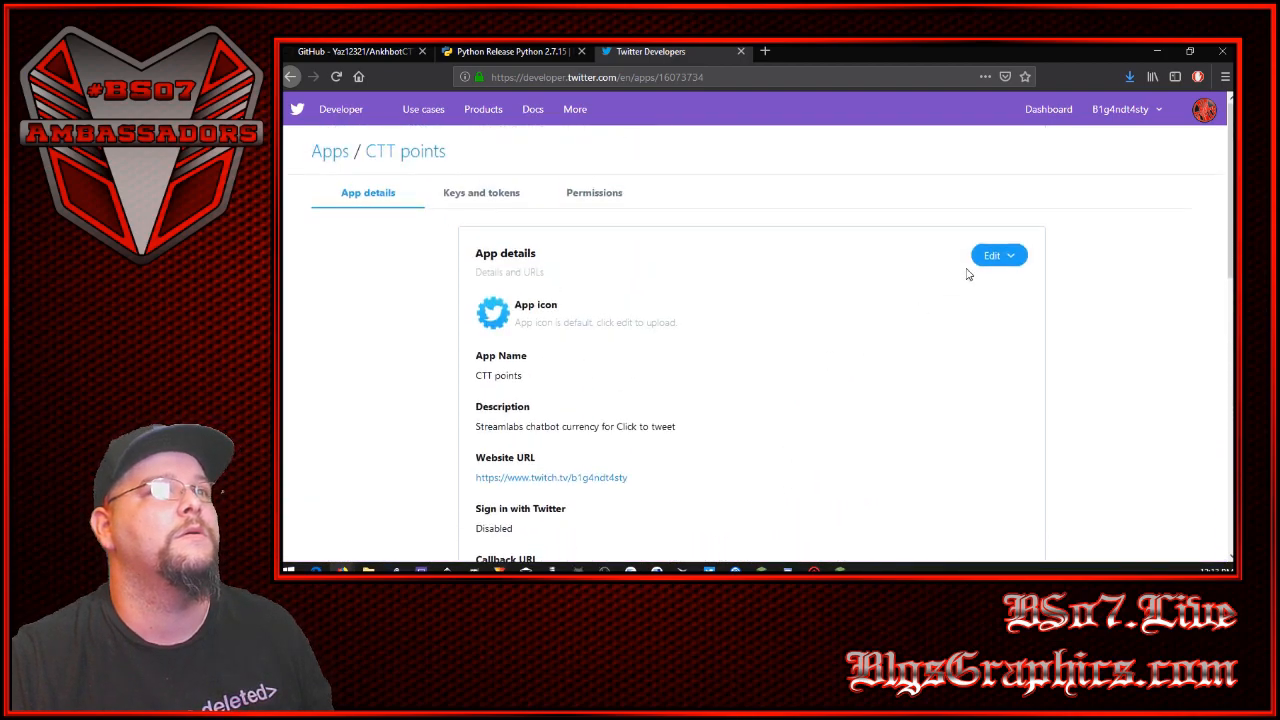
# - Locate the app's consumer API keys and generate its access token and access token secret
pyautogui.click(485, 196)
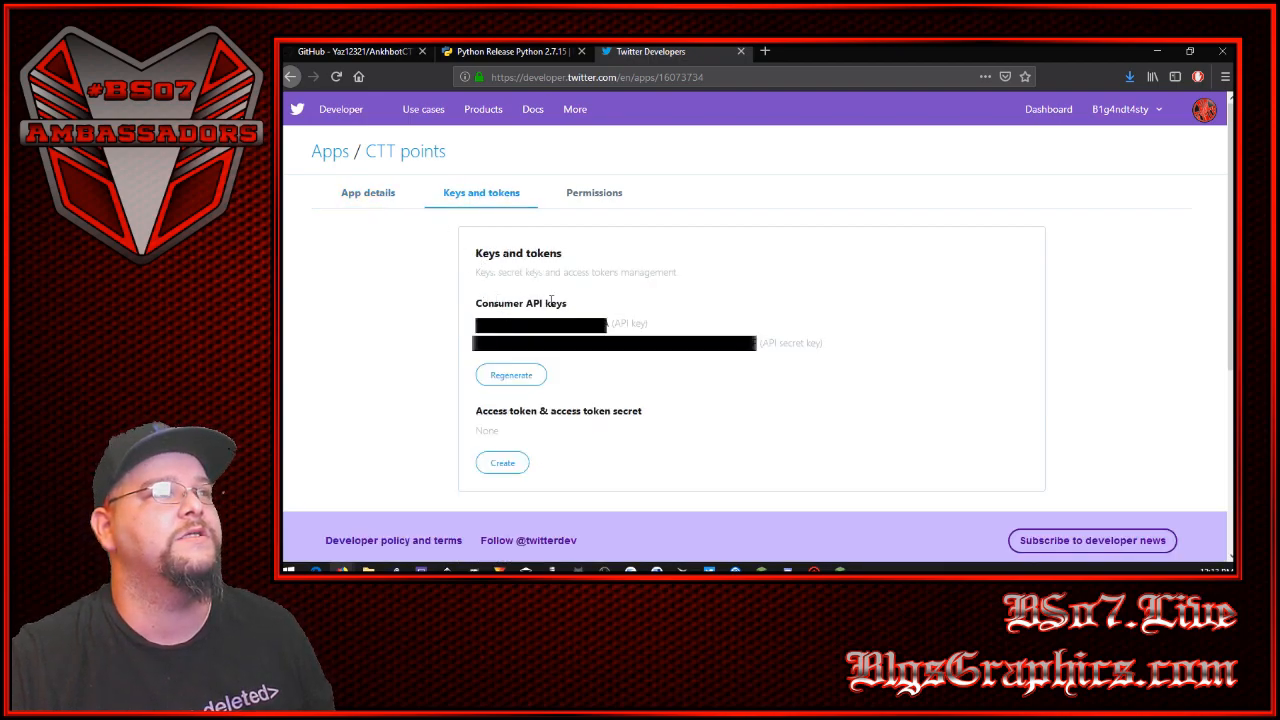
pyautogui.moveTo(613, 323); pyautogui.dragTo(645, 323)
pyautogui.moveTo(762, 344); pyautogui.dragTo(826, 349)
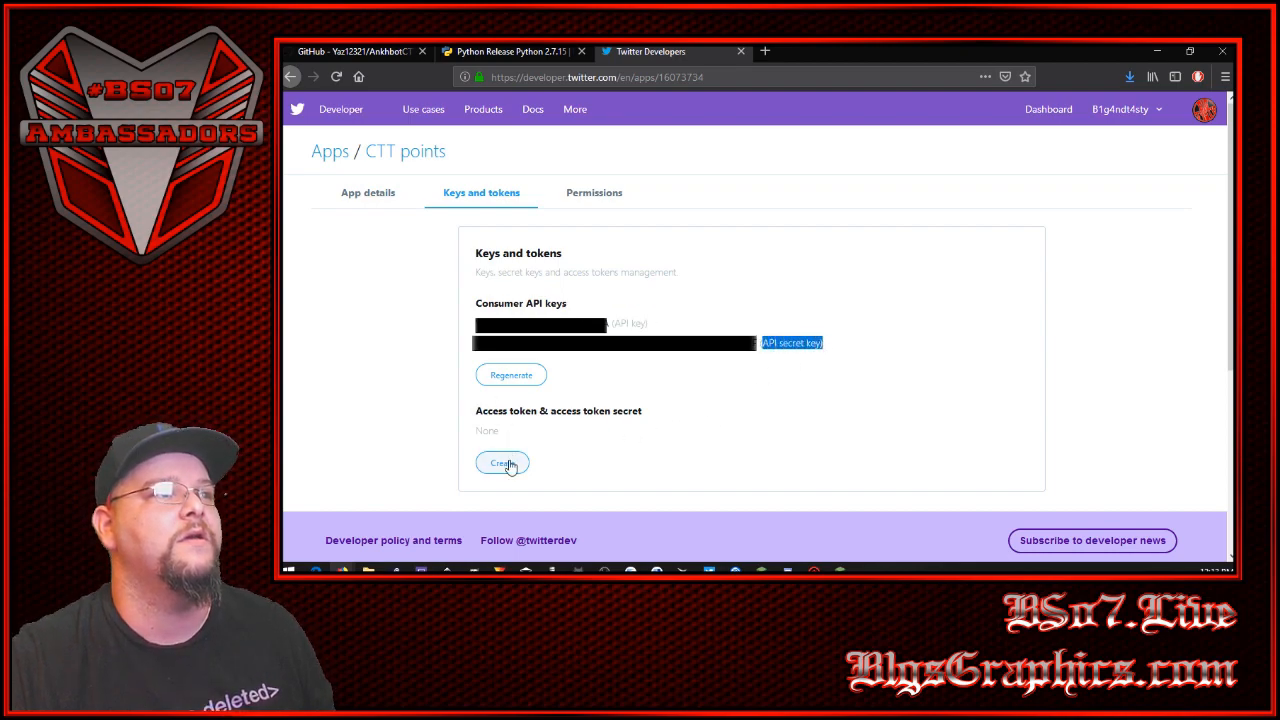
pyautogui.moveTo(483, 411); pyautogui.dragTo(666, 420)
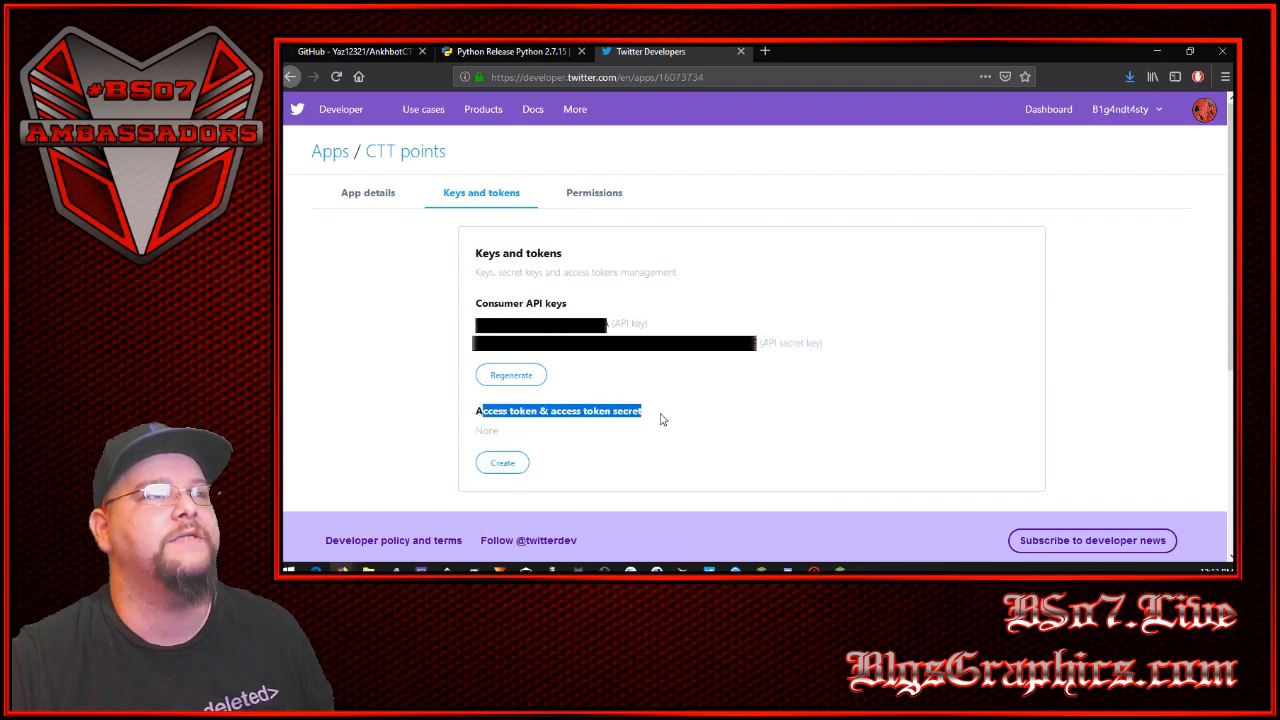
pyautogui.click(503, 462)
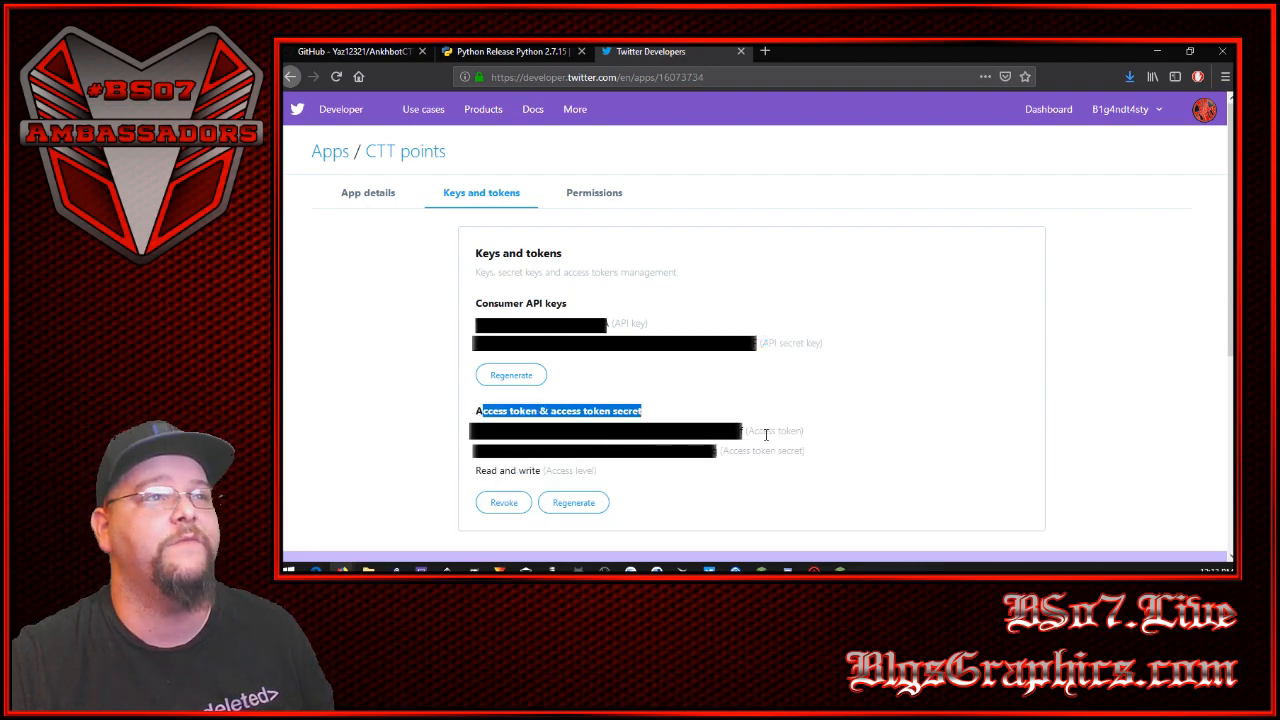
pyautogui.moveTo(750, 431); pyautogui.dragTo(799, 430)
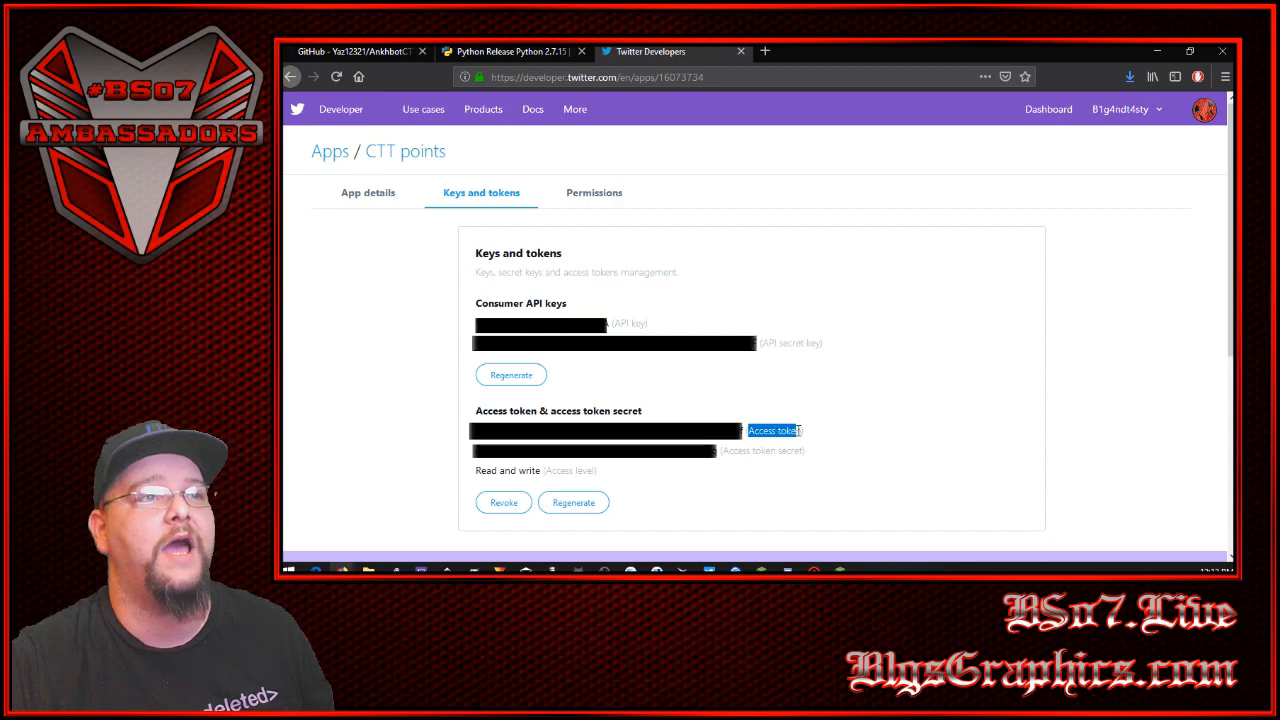
pyautogui.moveTo(725, 450); pyautogui.dragTo(808, 452)
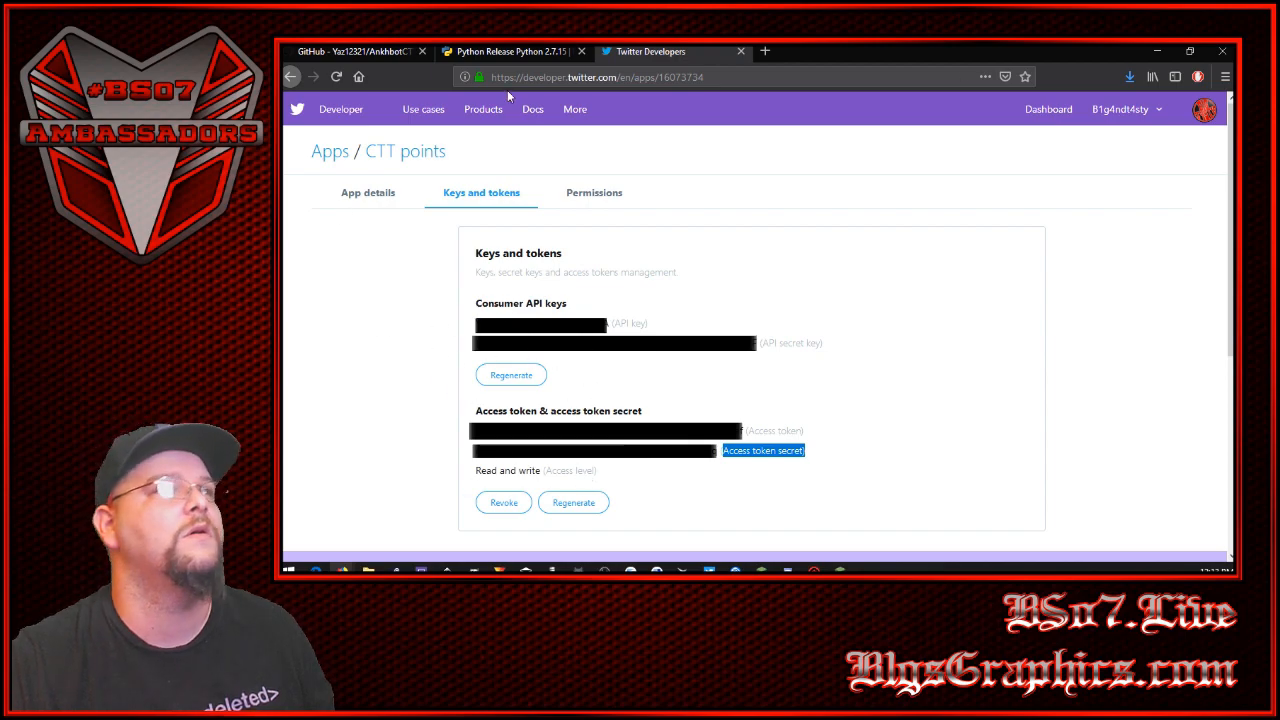
# - Close the Twitter and Python pages and read step 2 of the AnkhbotCTTPoints instructions for the twython and colorama install commands
pyautogui.click(740, 51)
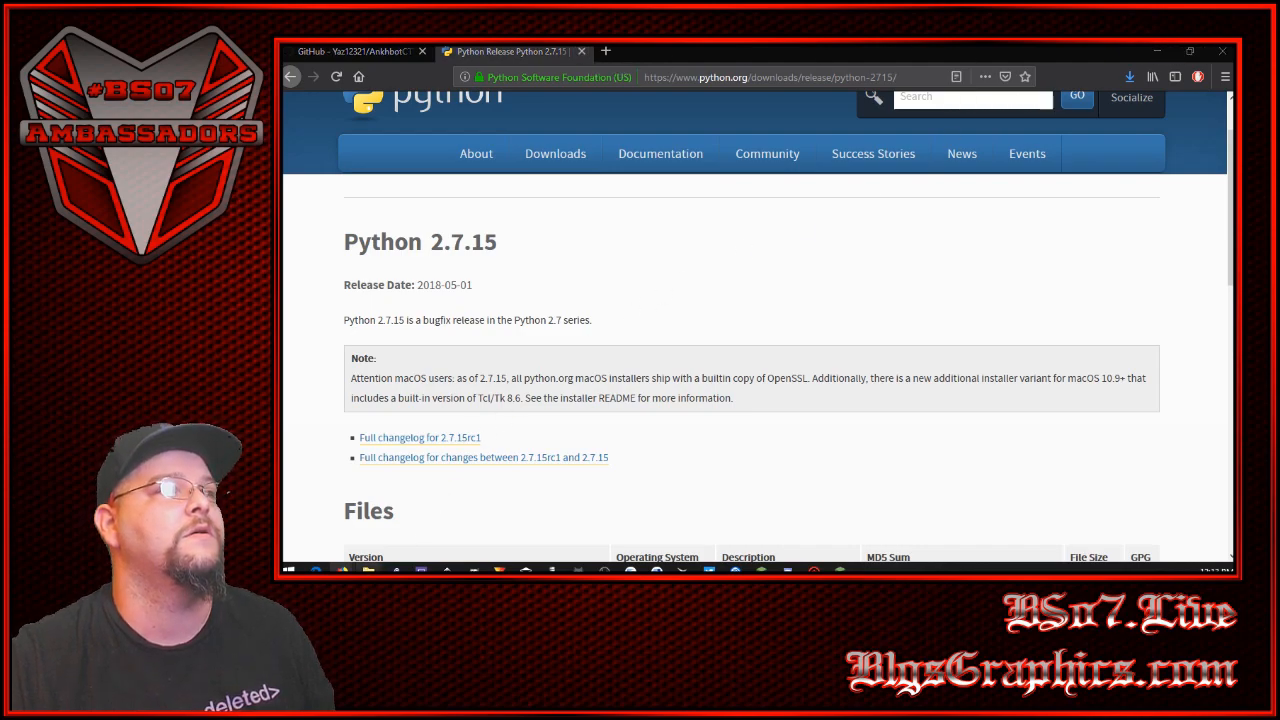
pyautogui.moveTo(908, 282); pyautogui.dragTo(830, 46)
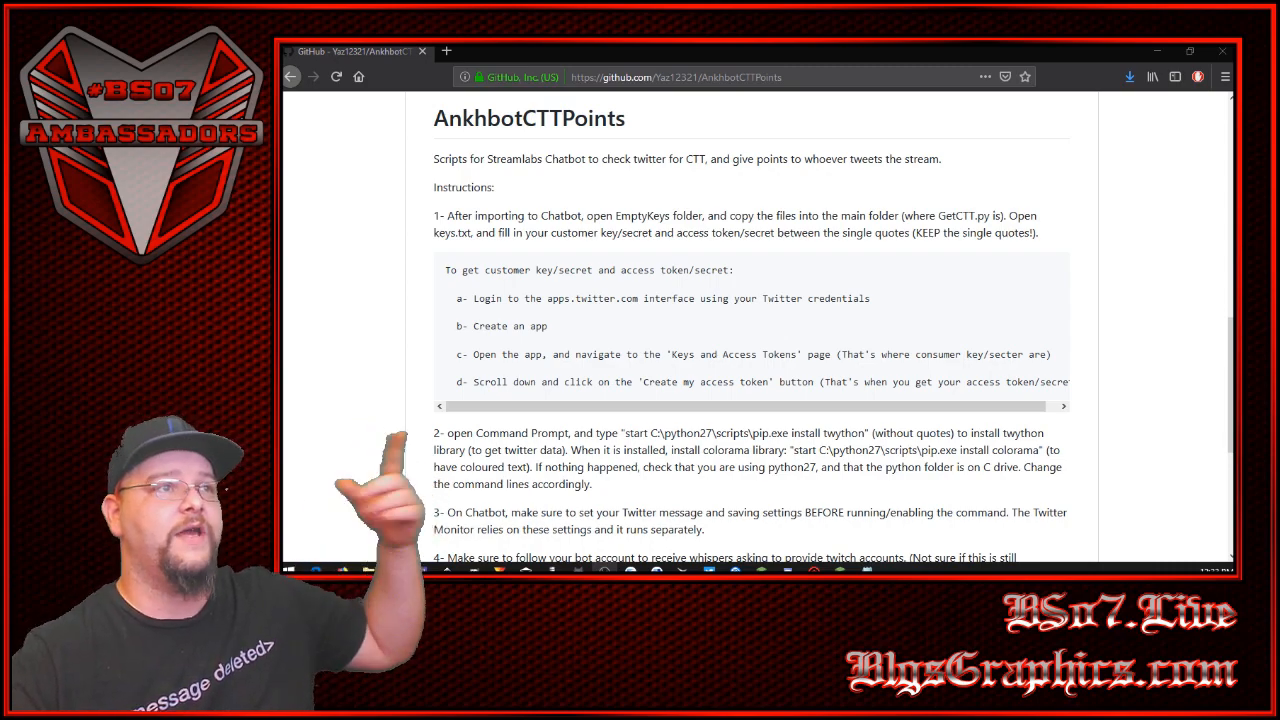
pyautogui.scroll(-4, 460, 425)
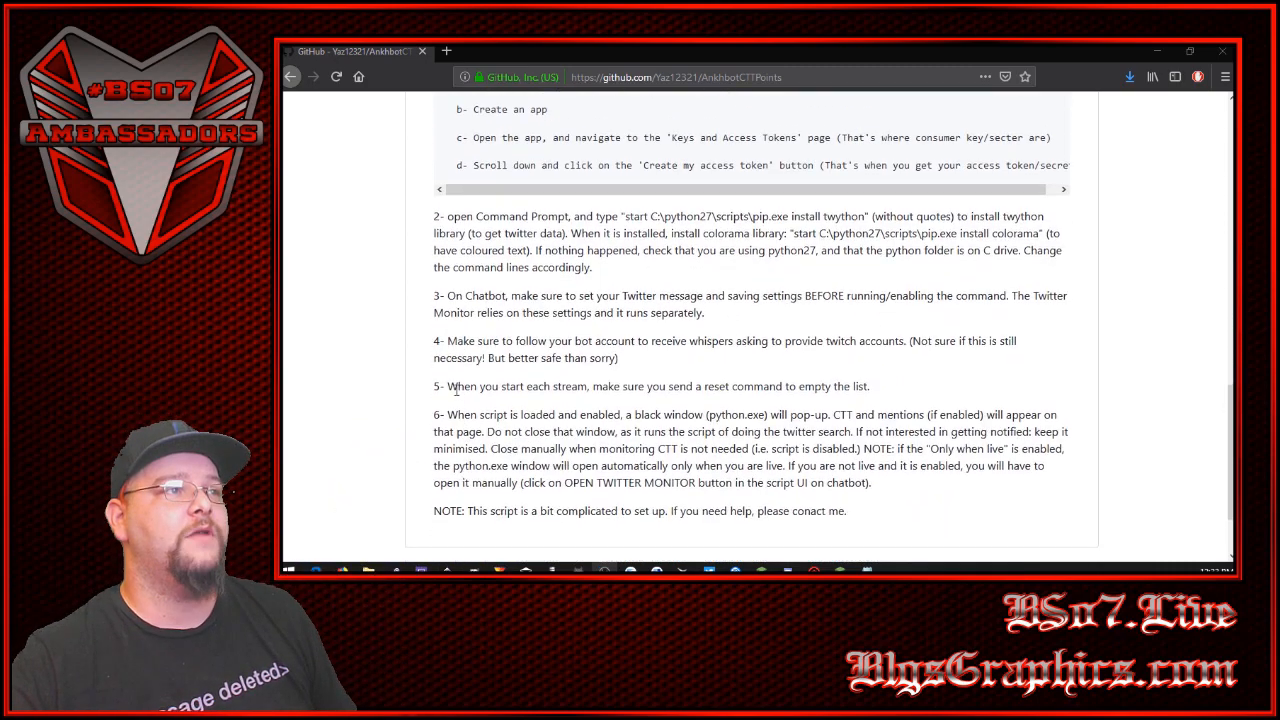
pyautogui.moveTo(600, 220); pyautogui.dragTo(434, 218)
pyautogui.click(575, 250)
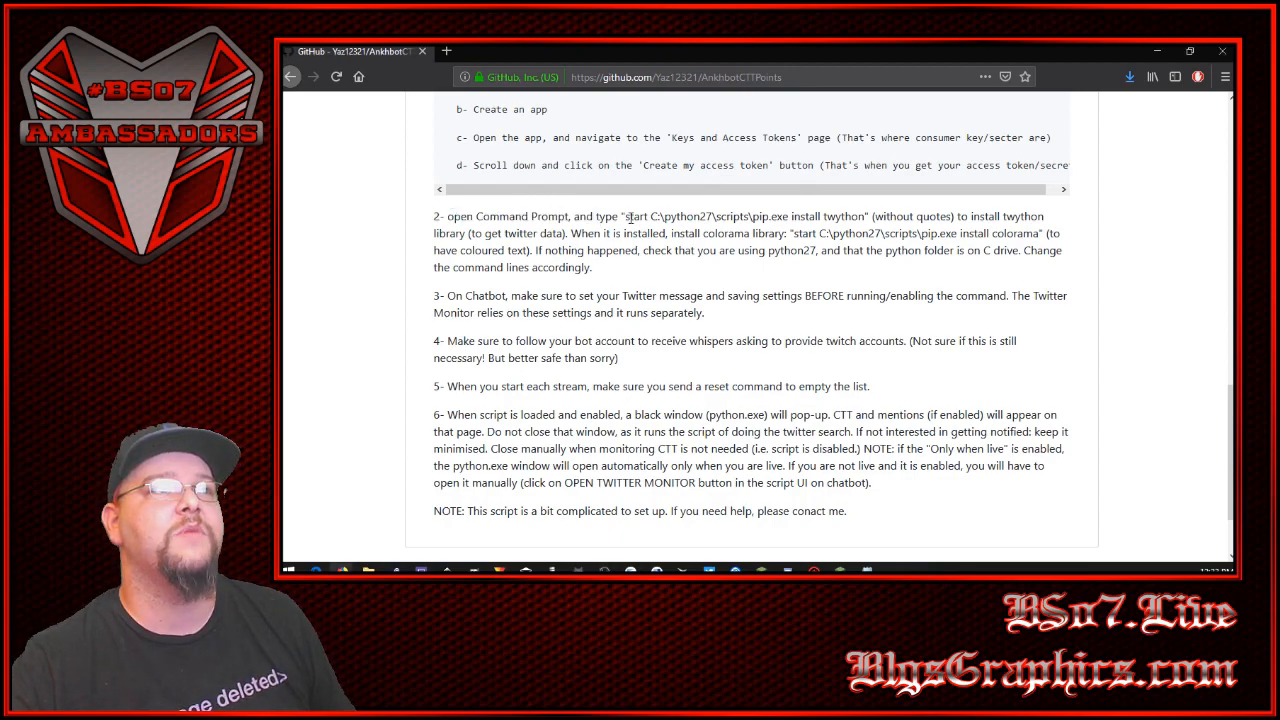
pyautogui.moveTo(626, 216); pyautogui.dragTo(1042, 235)
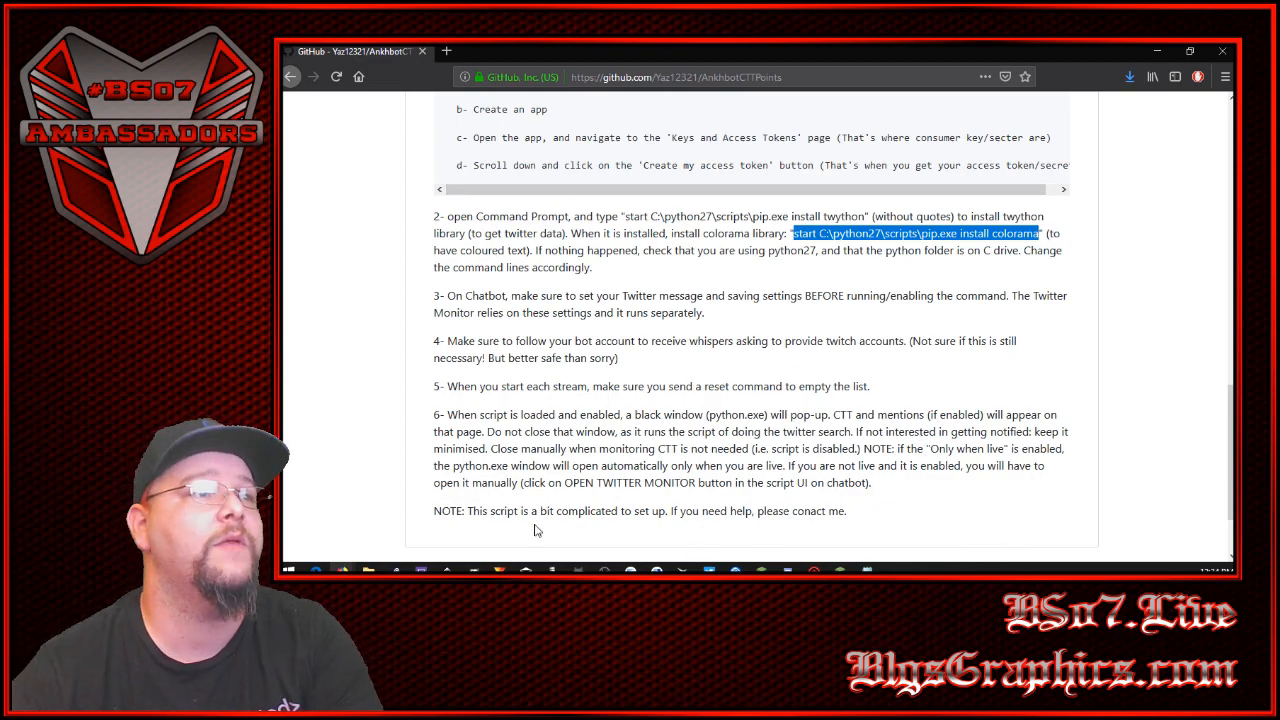
# - Open Command Prompt, move its window to the screen's upper-left area and narrow it beside the instructions
pyautogui.click(289, 570)
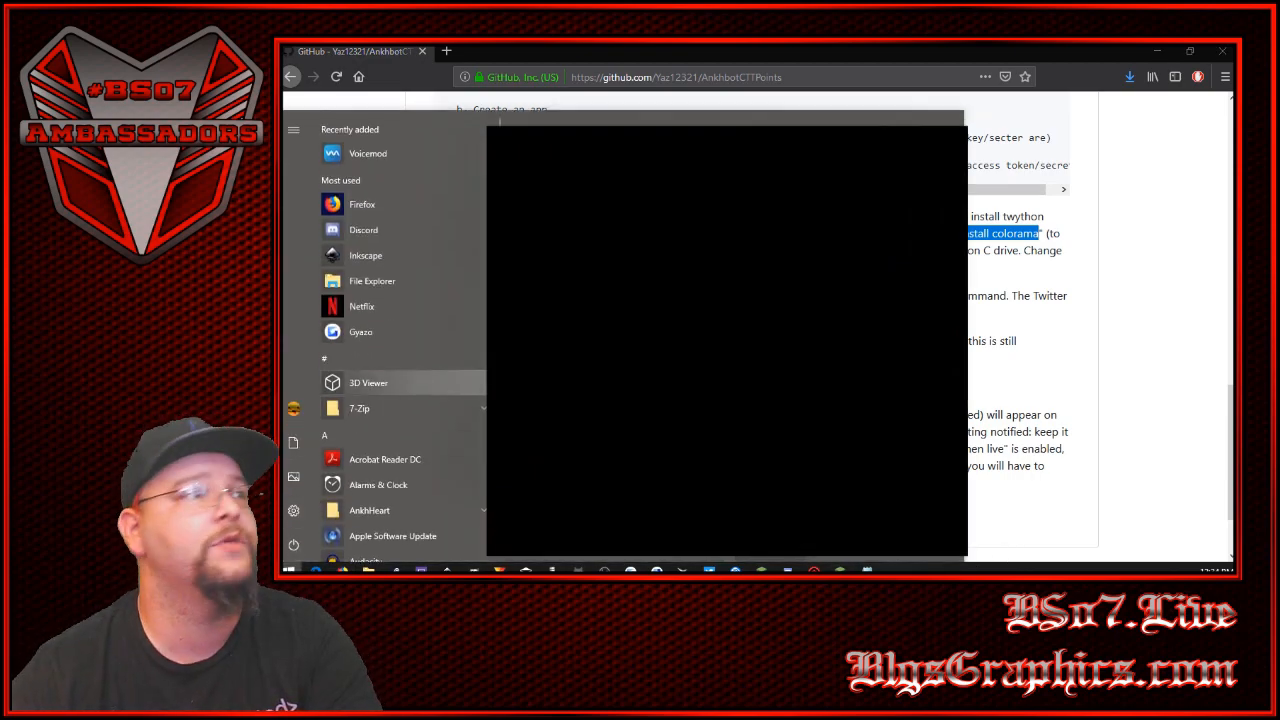
pyautogui.click(471, 384)
pyautogui.write('cmd')
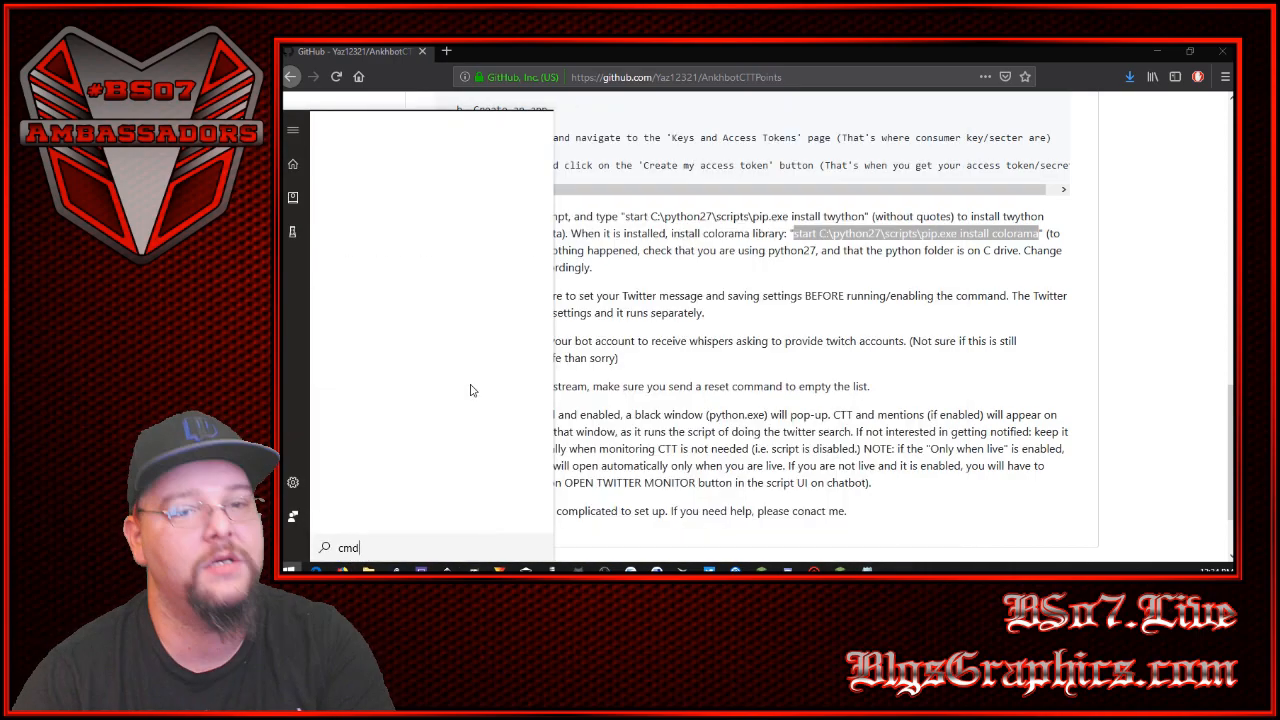
pyautogui.click(422, 194)
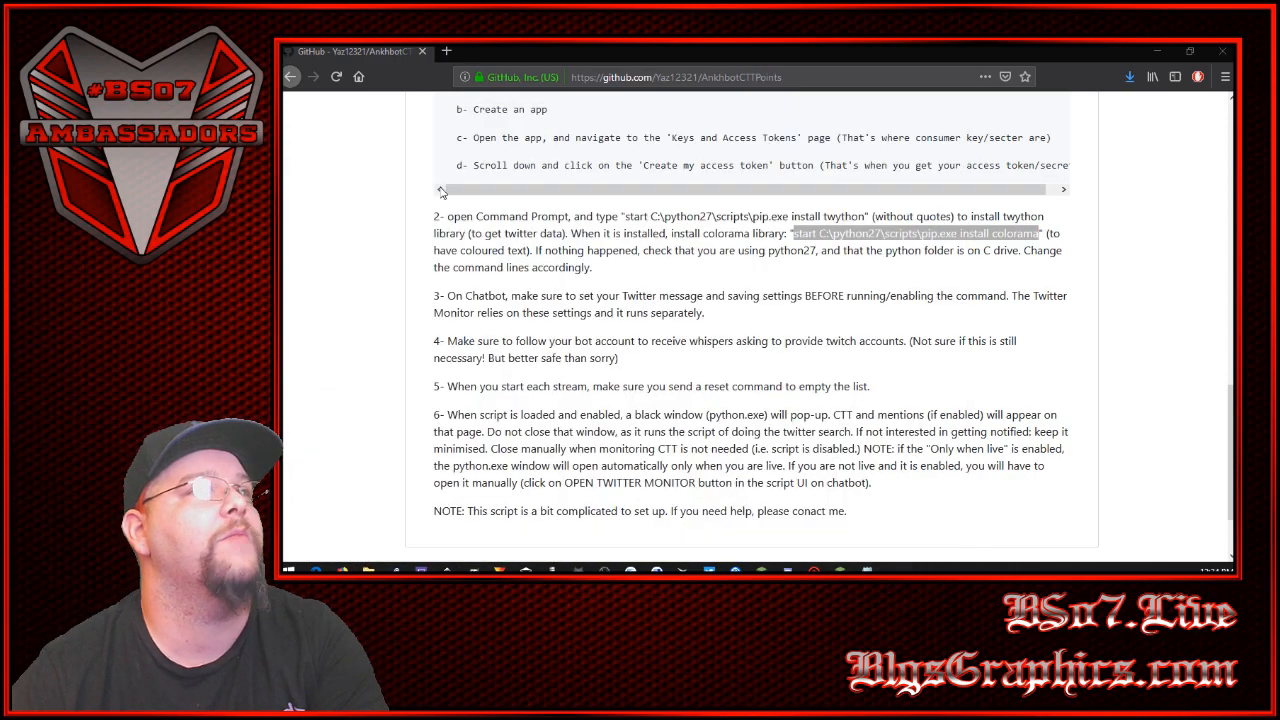
pyautogui.moveTo(681, 311); pyautogui.dragTo(547, 92)
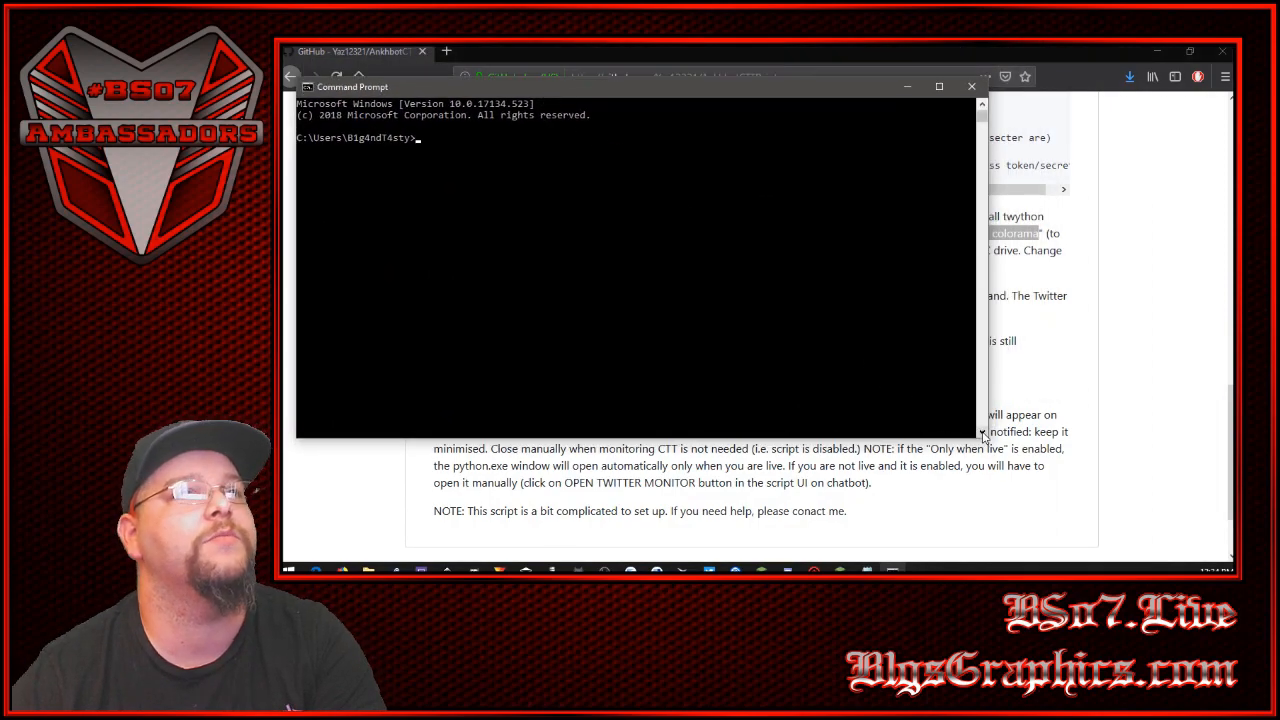
pyautogui.moveTo(988, 437); pyautogui.dragTo(694, 437)
# - Copy "start C:\python27\scripts\pip.exe install twython" from the instructions, run it in Command Prompt, and close the pip window
pyautogui.click(740, 240)
pyautogui.click(735, 232)
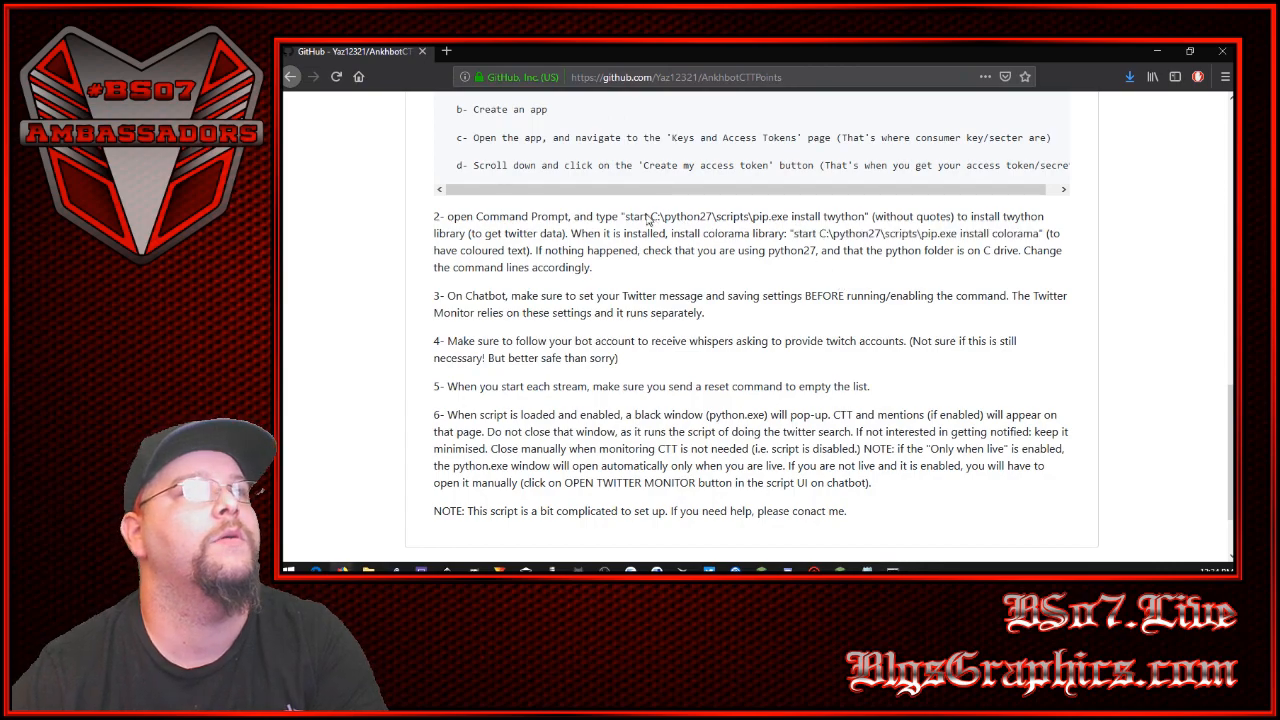
pyautogui.moveTo(625, 216); pyautogui.dragTo(871, 216)
pyautogui.press('cmd+c')
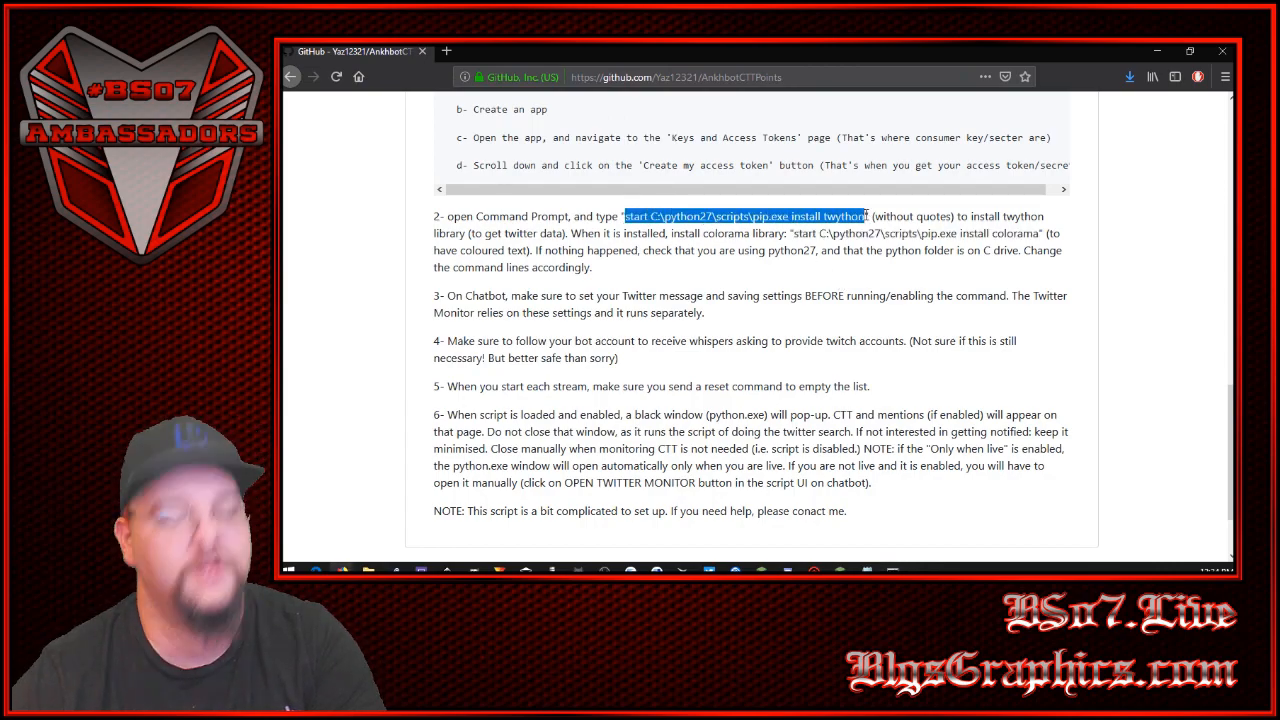
pyautogui.click(893, 568)
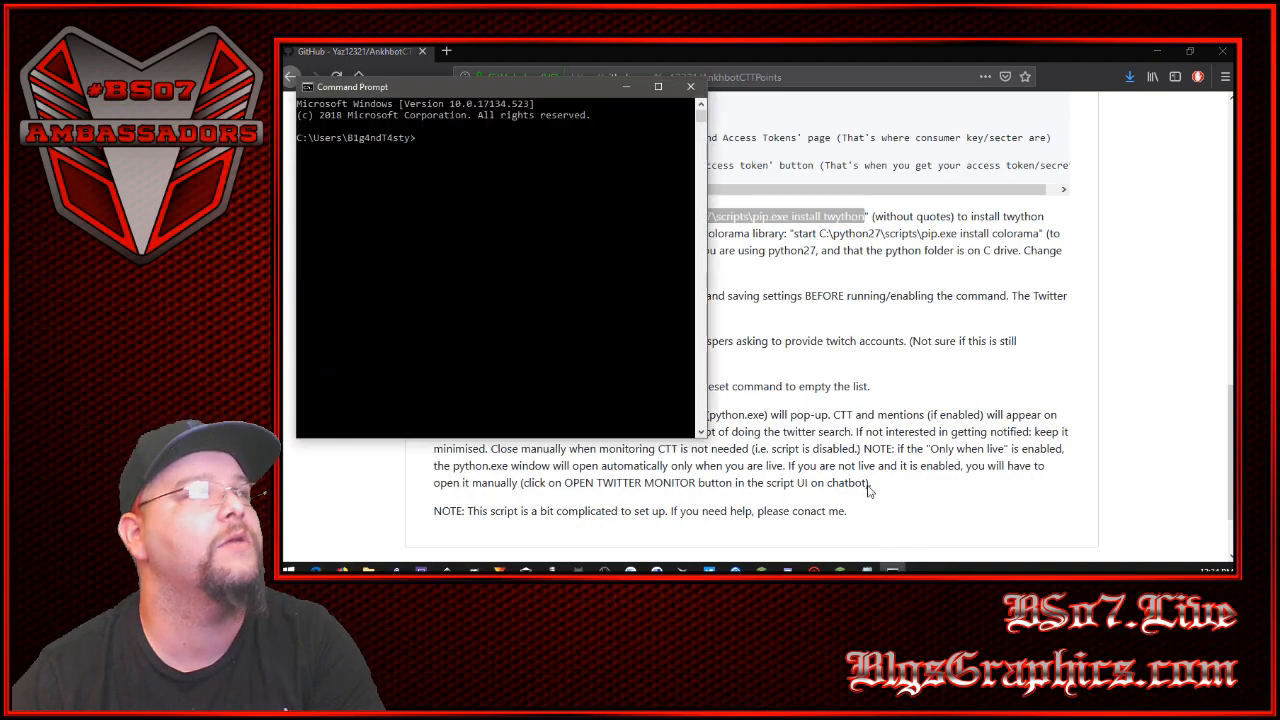
pyautogui.click(456, 162)
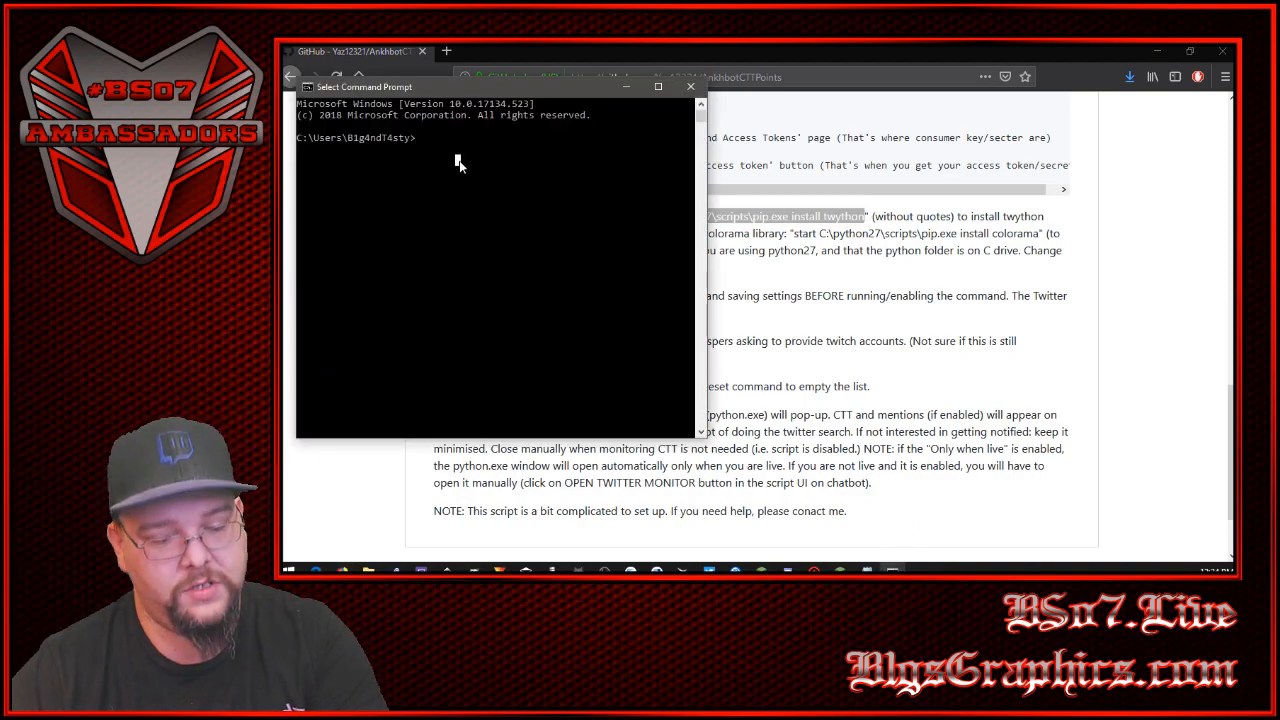
pyautogui.rightClick(459, 165)
pyautogui.press('Return')
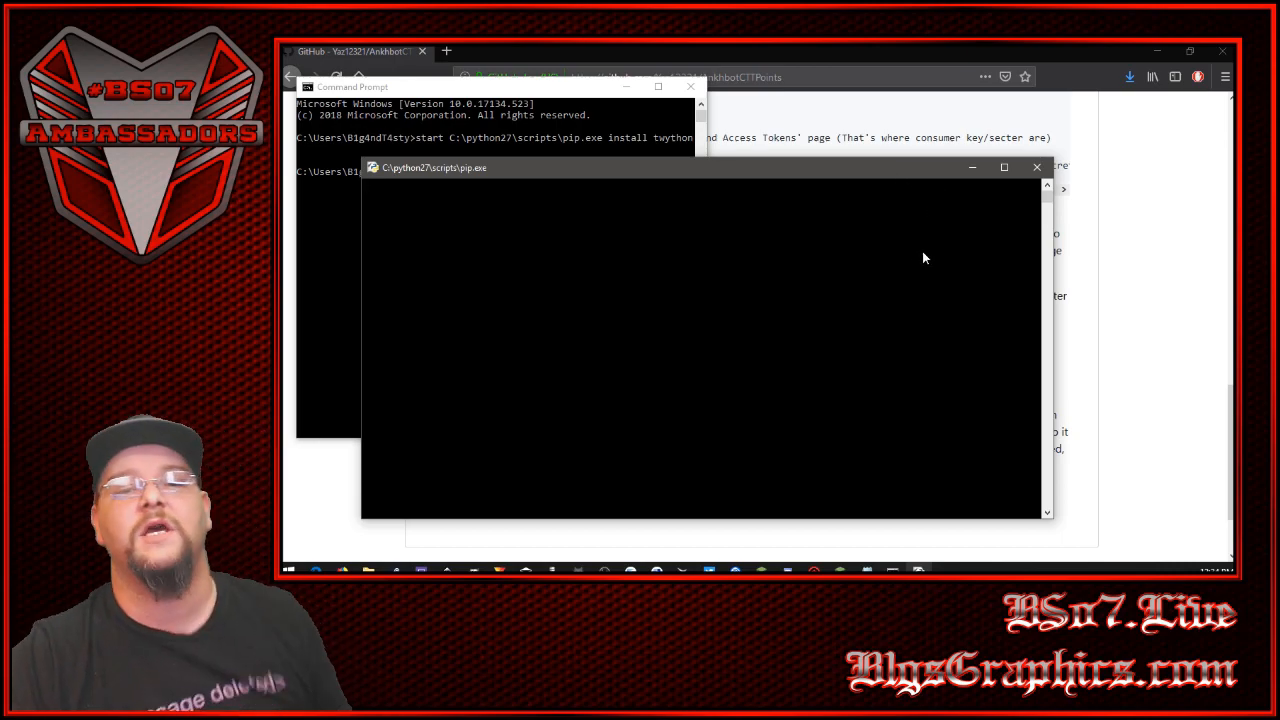
pyautogui.click(1037, 167)
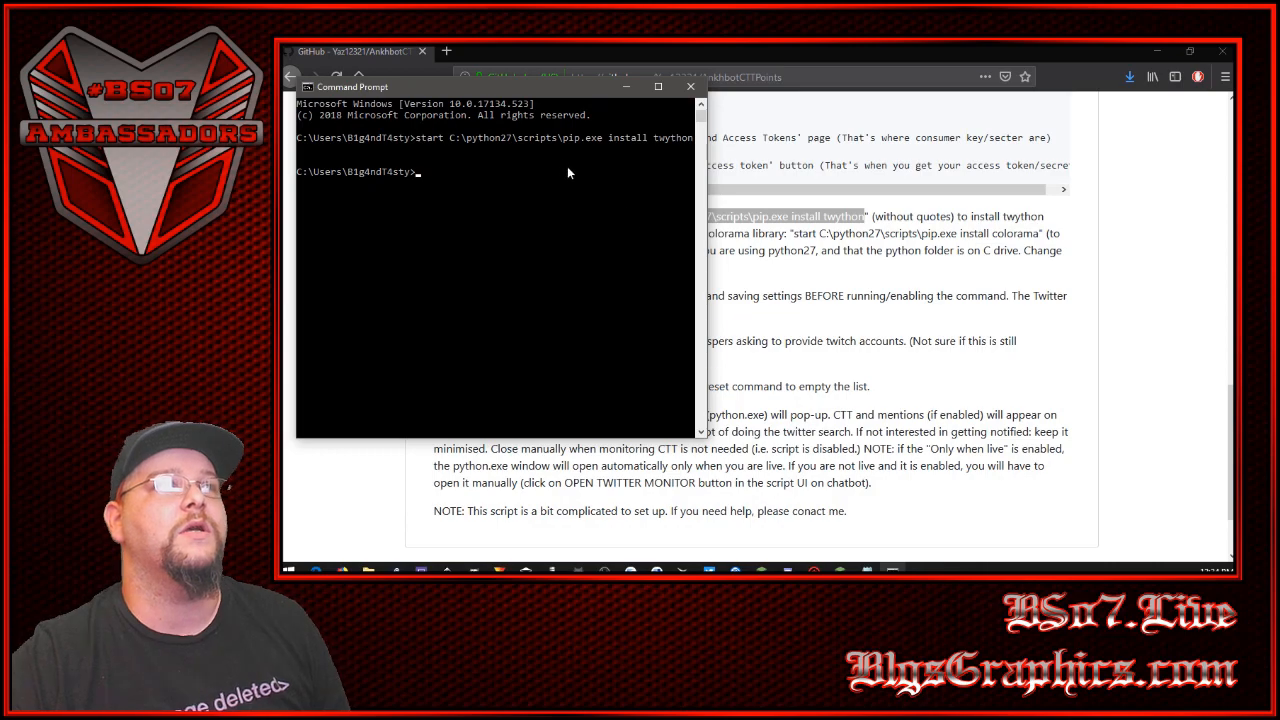
# - Copy "start C:\python27\scripts\pip.exe install colorama" from the instructions, paste it into Command Prompt, and close the Command Prompt window
pyautogui.moveTo(795, 233); pyautogui.dragTo(1038, 233)
pyautogui.press('cmd+c')
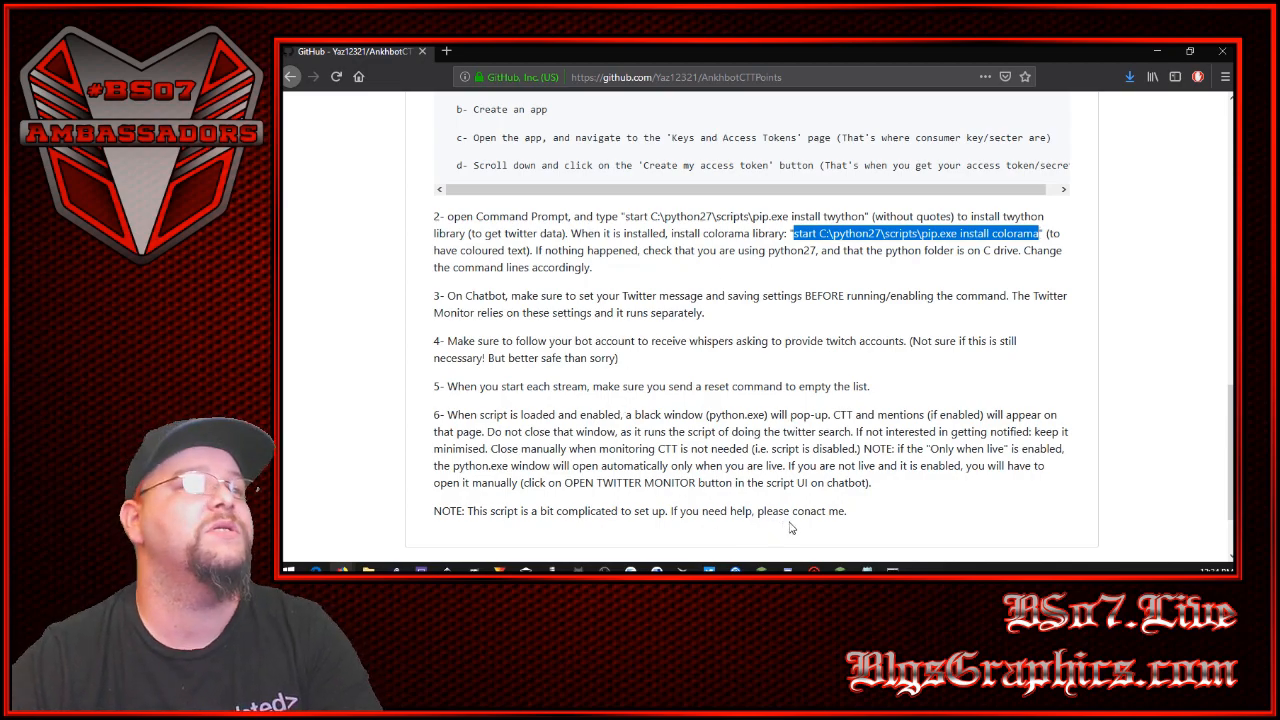
pyautogui.click(893, 569)
pyautogui.click(481, 185)
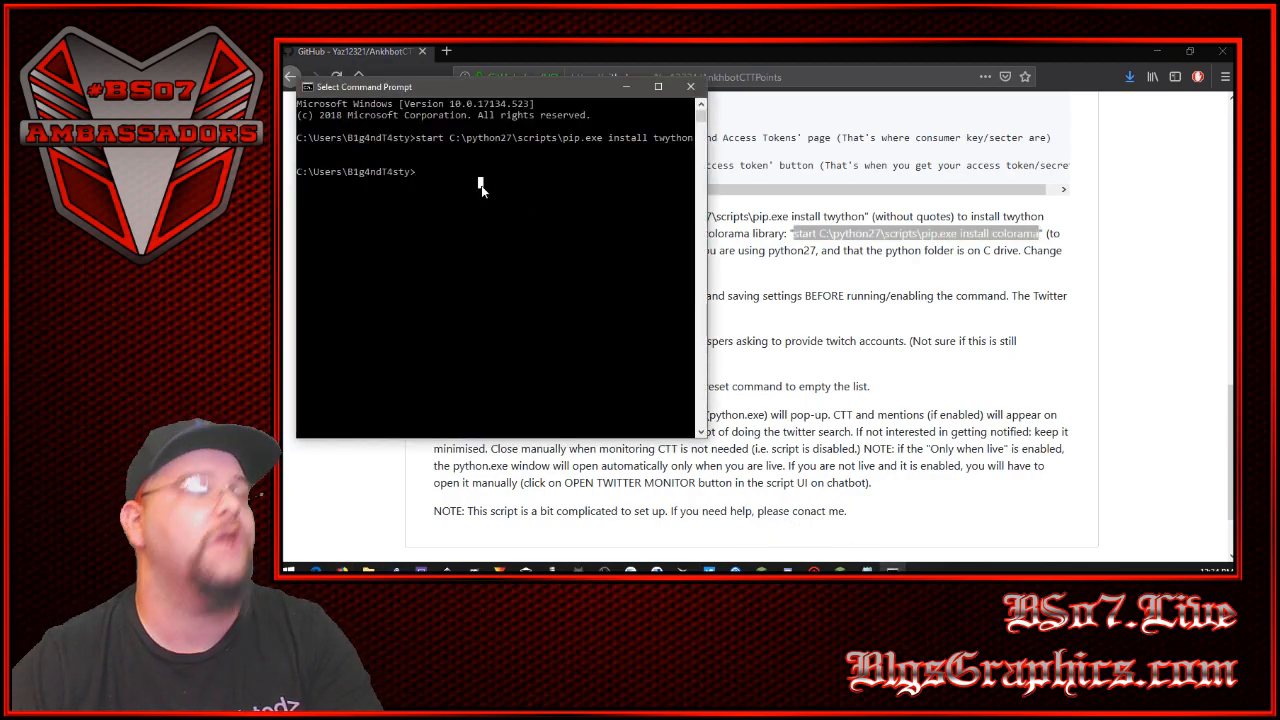
pyautogui.rightClick(481, 185)
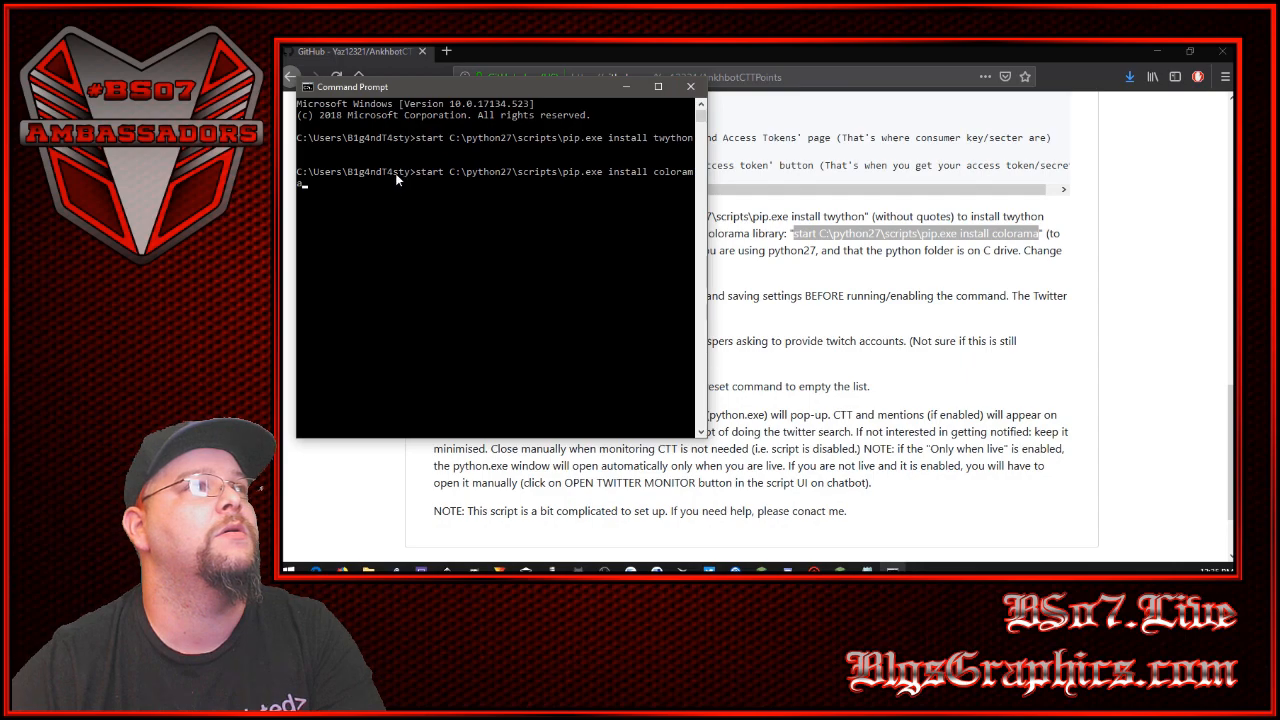
pyautogui.click(480, 182)
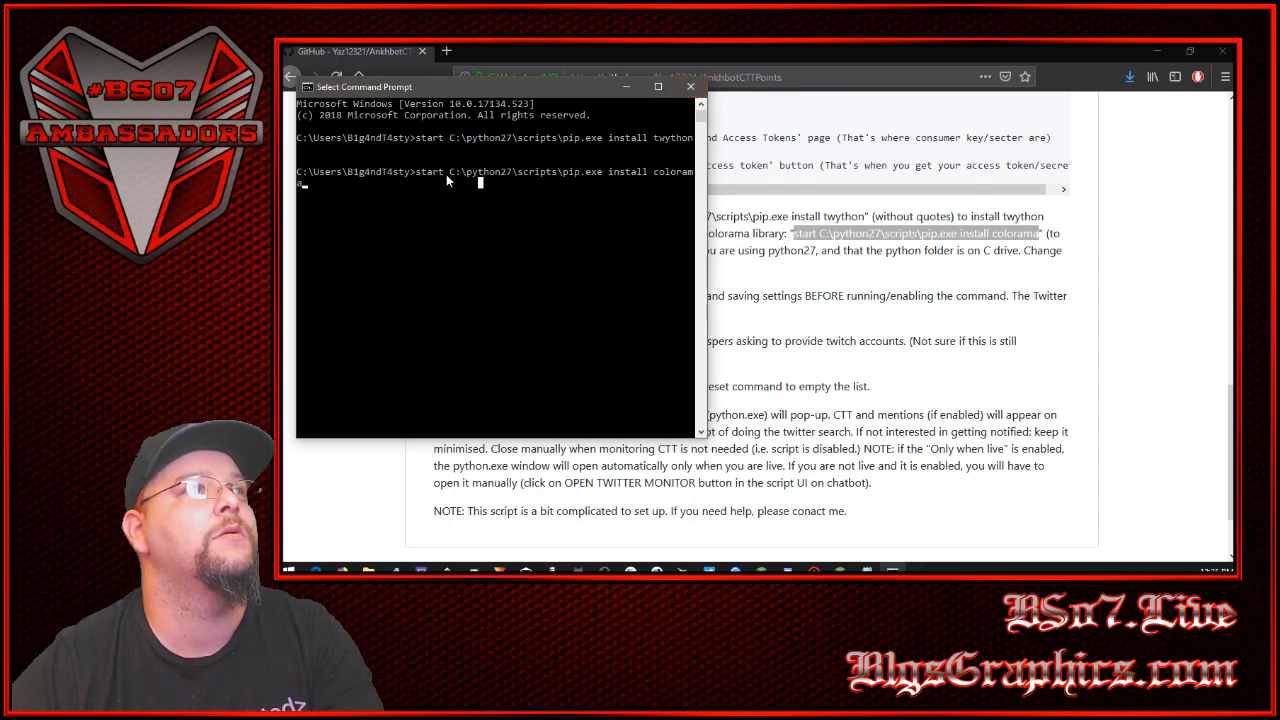
pyautogui.click(442, 206)
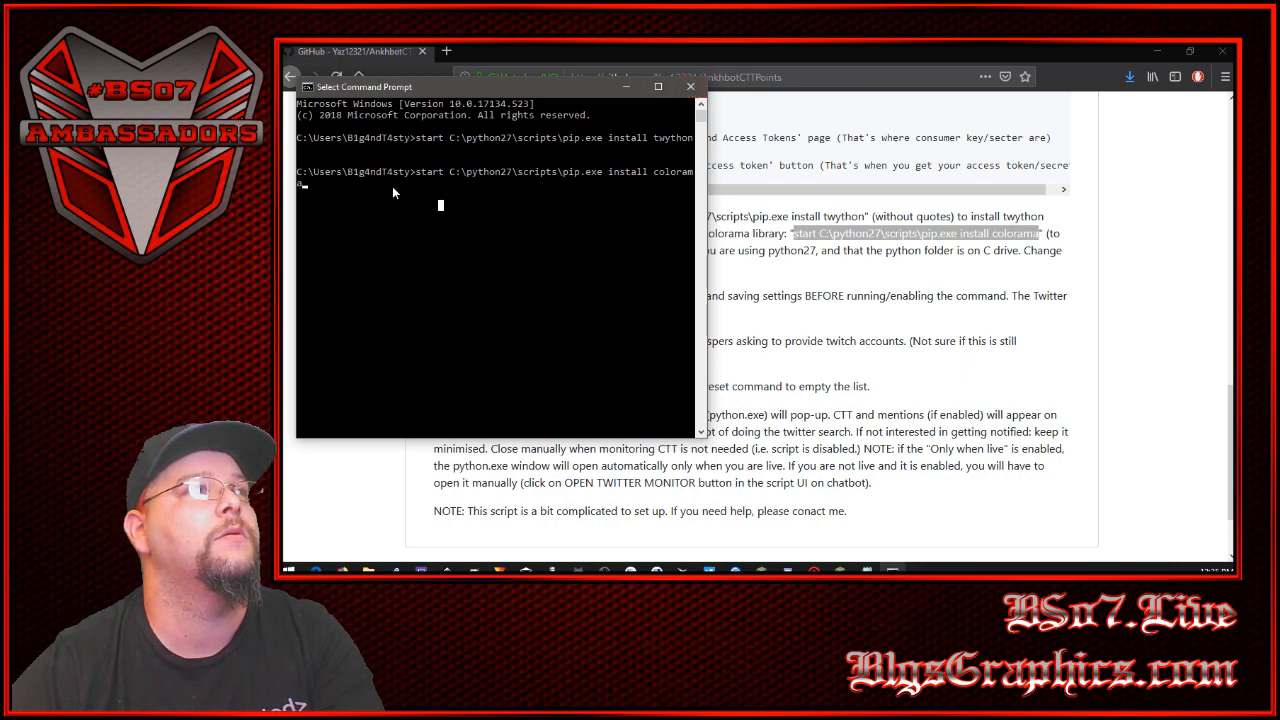
pyautogui.click(690, 87)
# - Read step 3 of the instructions about setting the Twitter message and saving settings before enabling the command
pyautogui.click(841, 430)
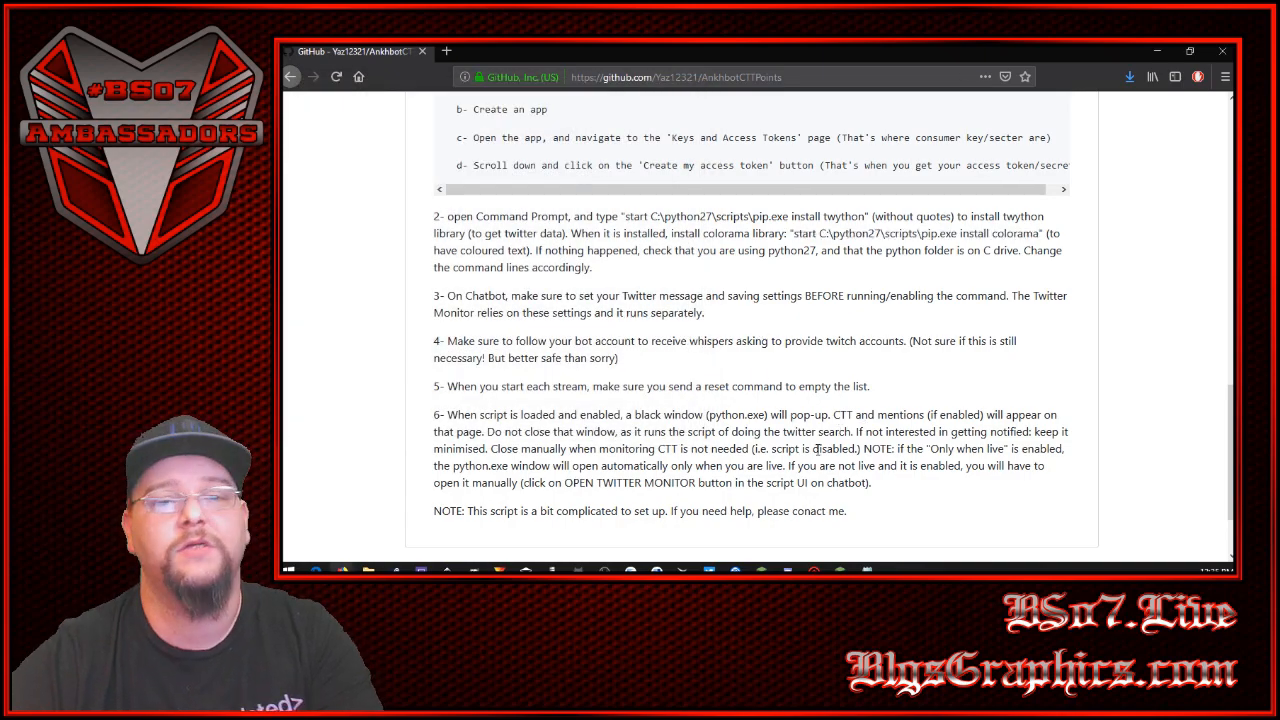
pyautogui.moveTo(449, 297); pyautogui.dragTo(568, 297)
pyautogui.moveTo(712, 301); pyautogui.dragTo(957, 329)
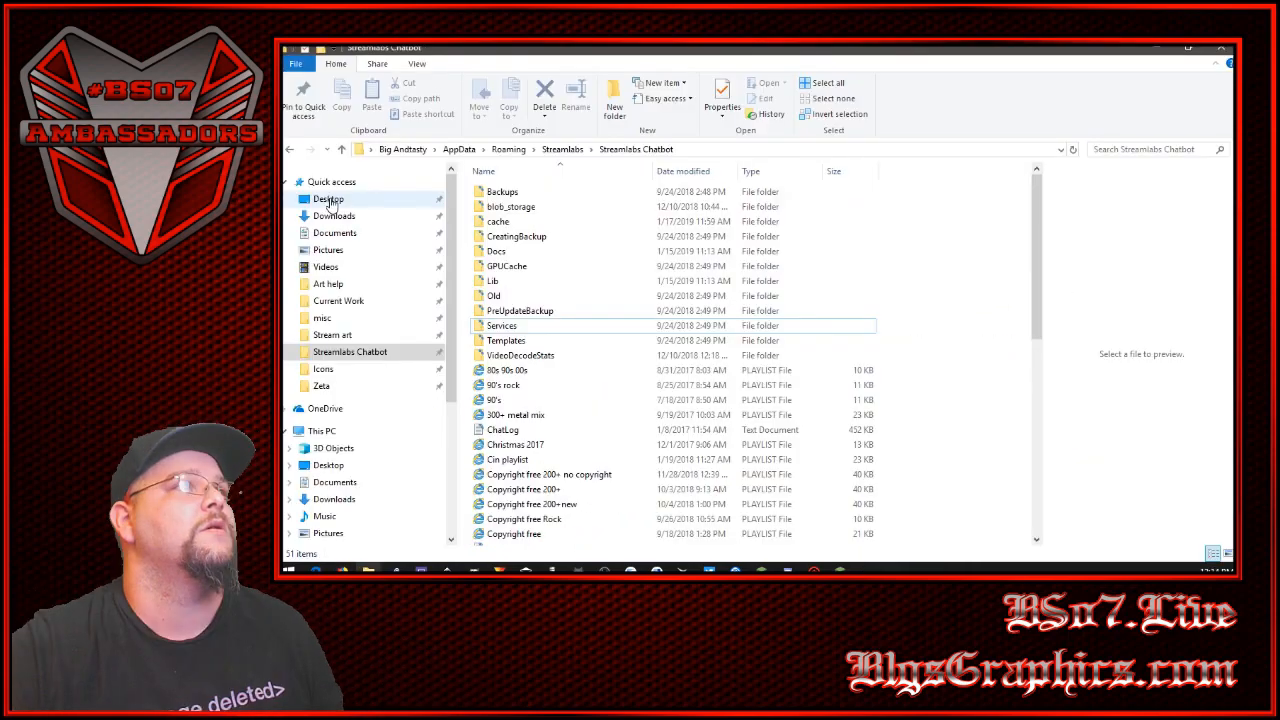
# - Switch to File Explorer and copy the AnkhbotCTTPoints-master zip file from the Desktop folder
pyautogui.click(330, 199)
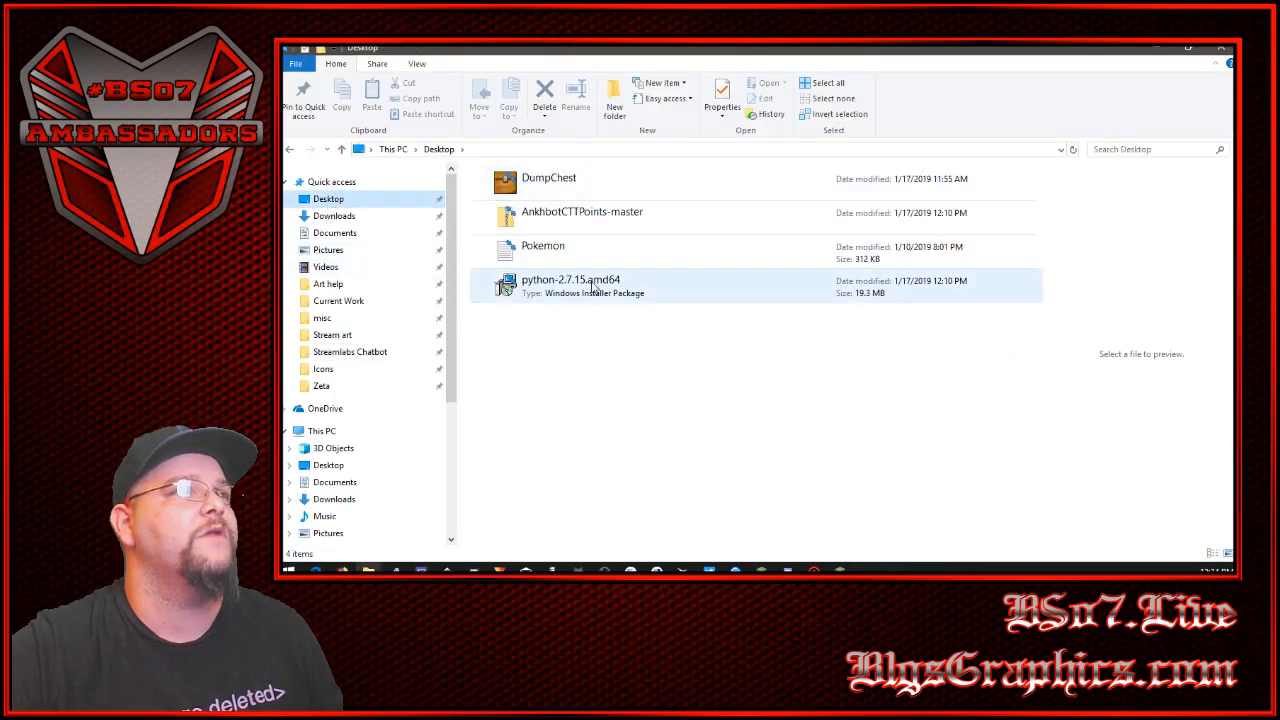
pyautogui.rightClick(562, 216)
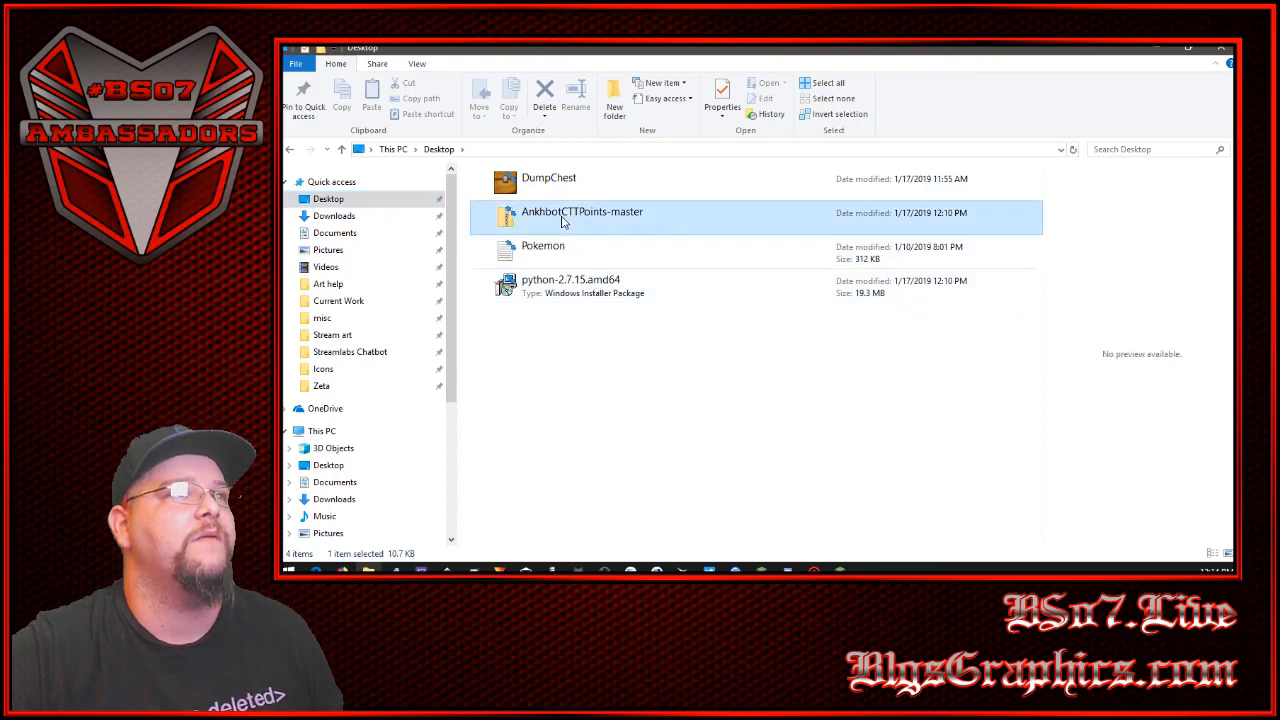
pyautogui.click(596, 478)
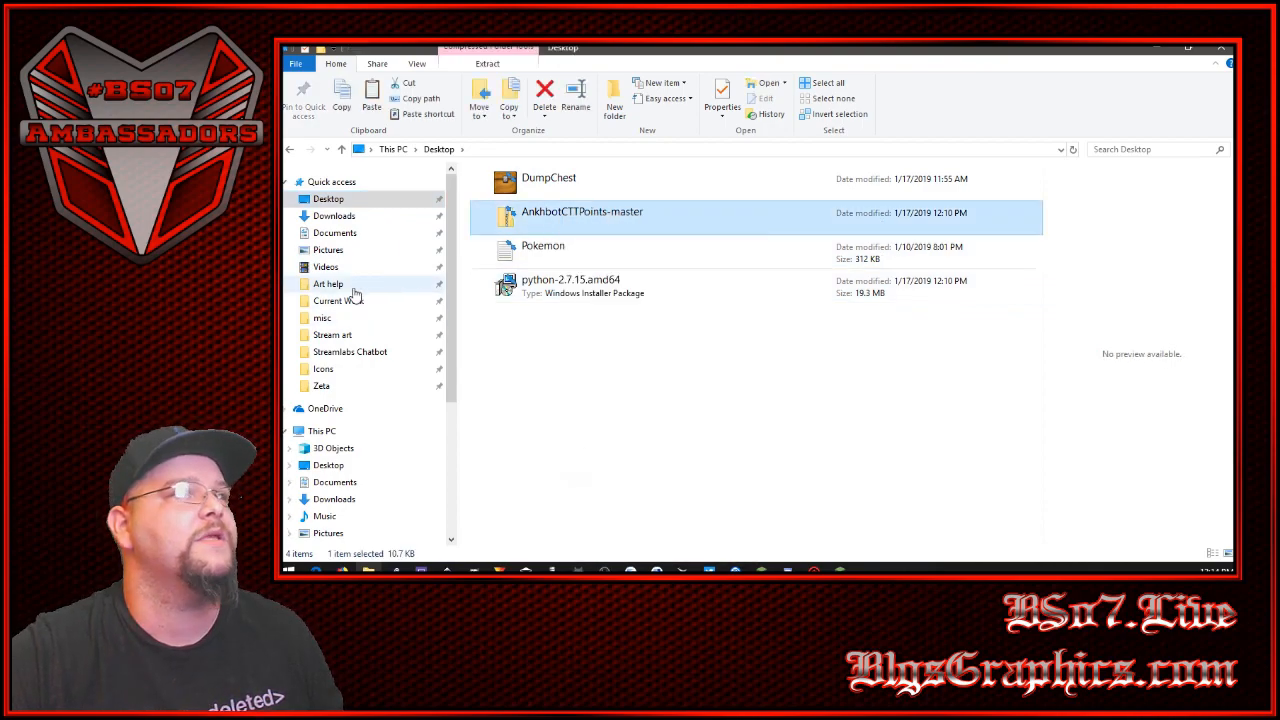
# - Open the Services\Scripts folder inside the Streamlabs Chatbot folder, and switch to the Streamlabs Chatbot application
pyautogui.click(361, 356)
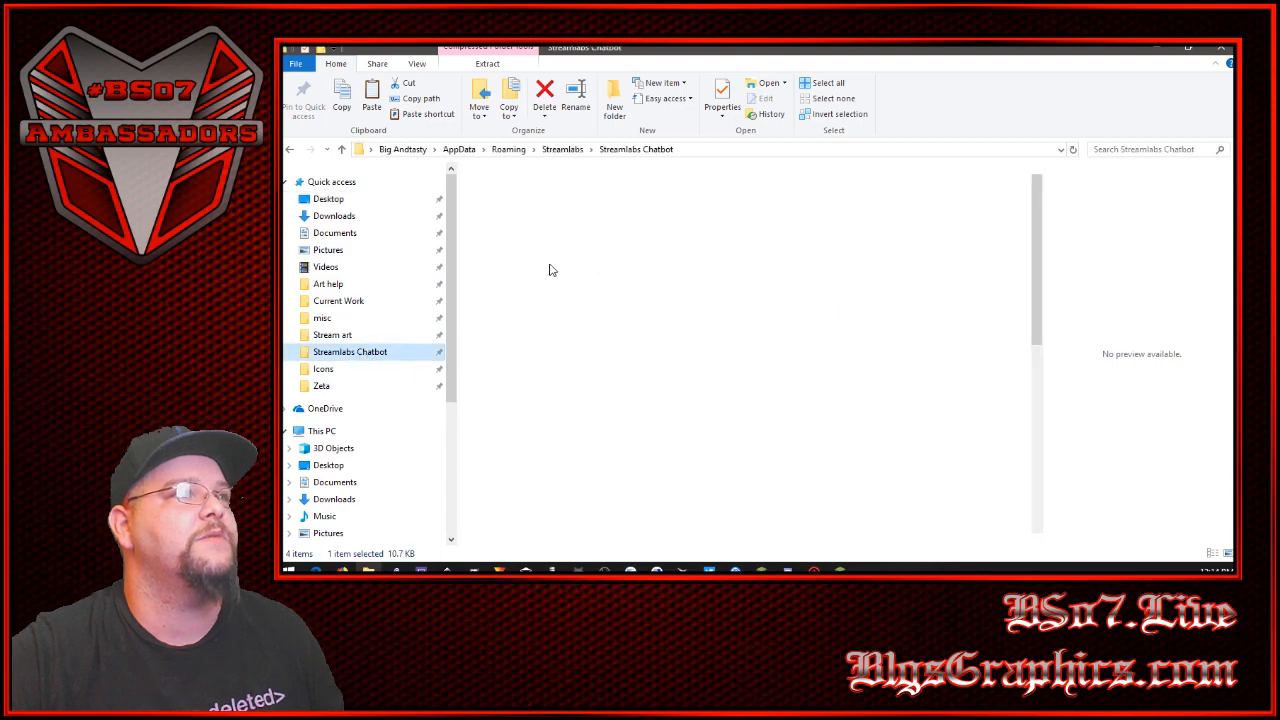
pyautogui.doubleClick(503, 326)
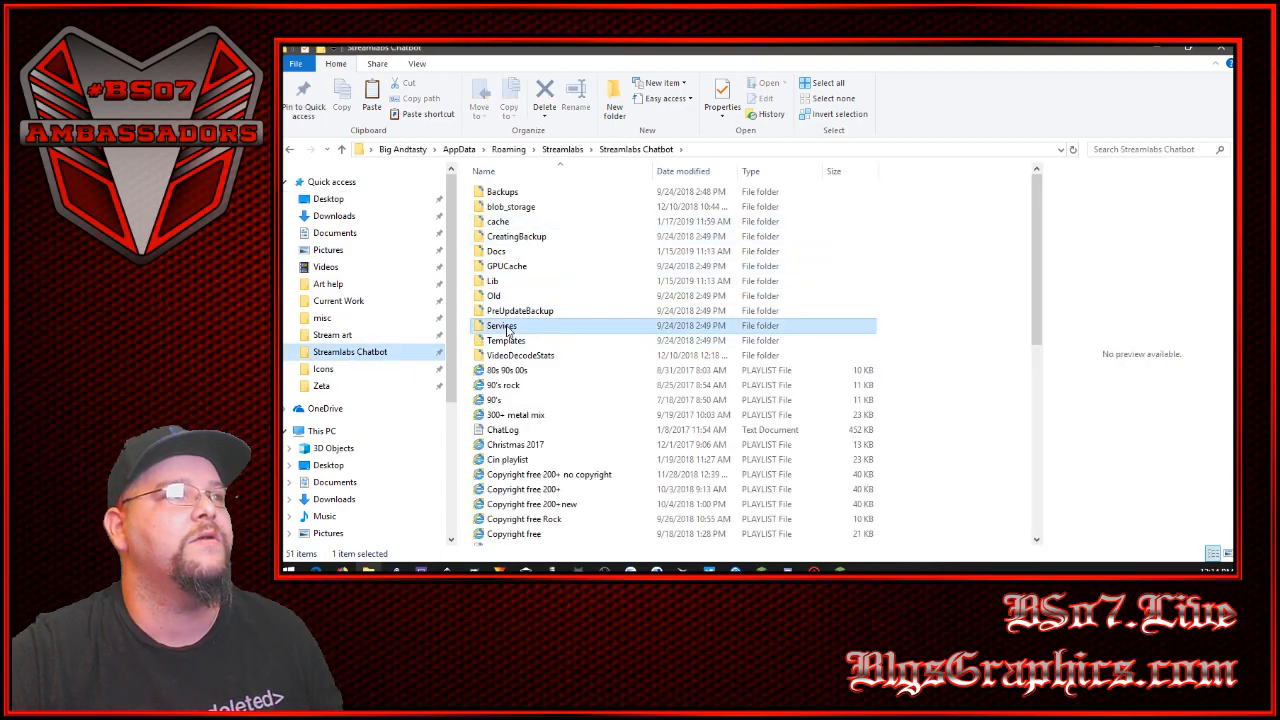
pyautogui.doubleClick(497, 207)
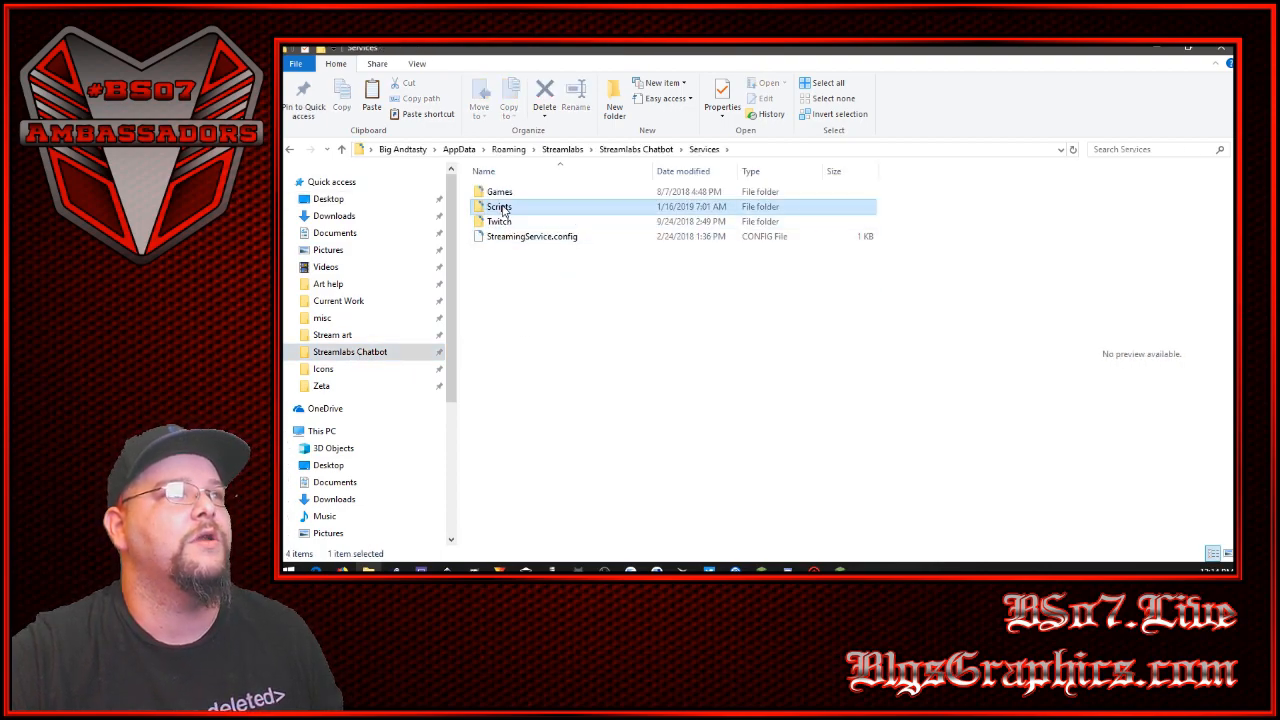
pyautogui.scroll(-2, 504, 318)
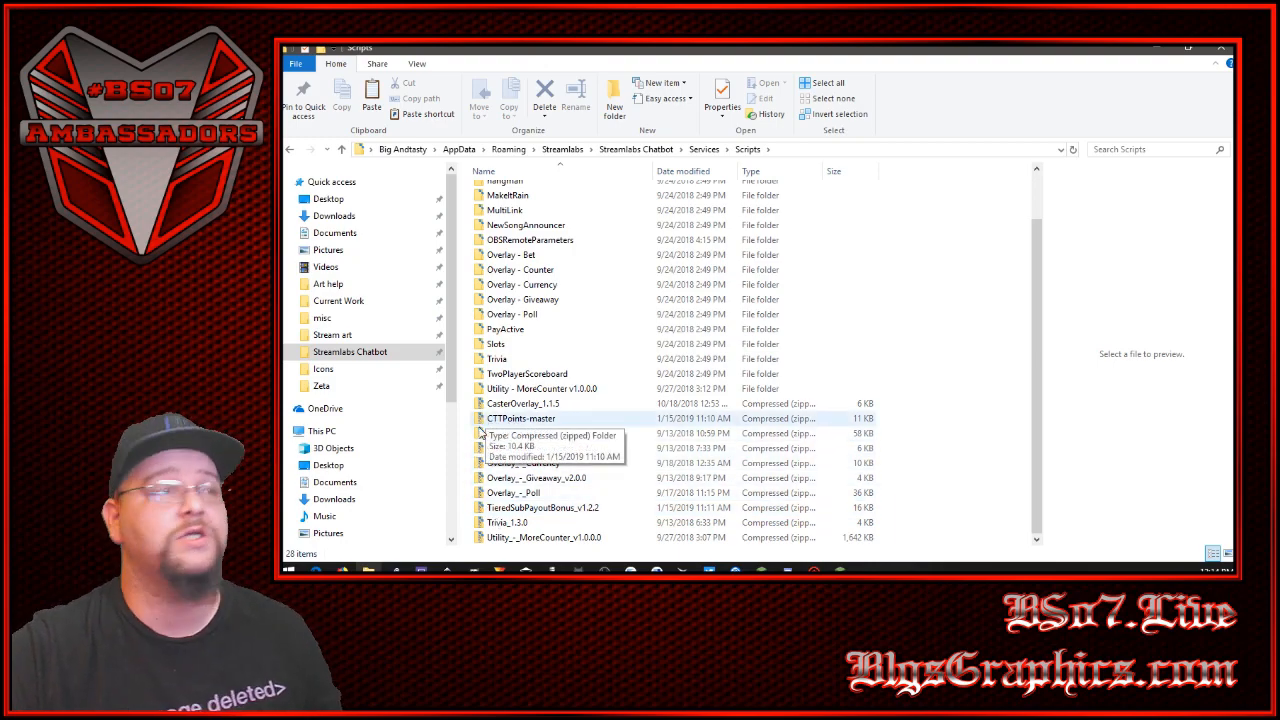
pyautogui.rightClick(470, 425)
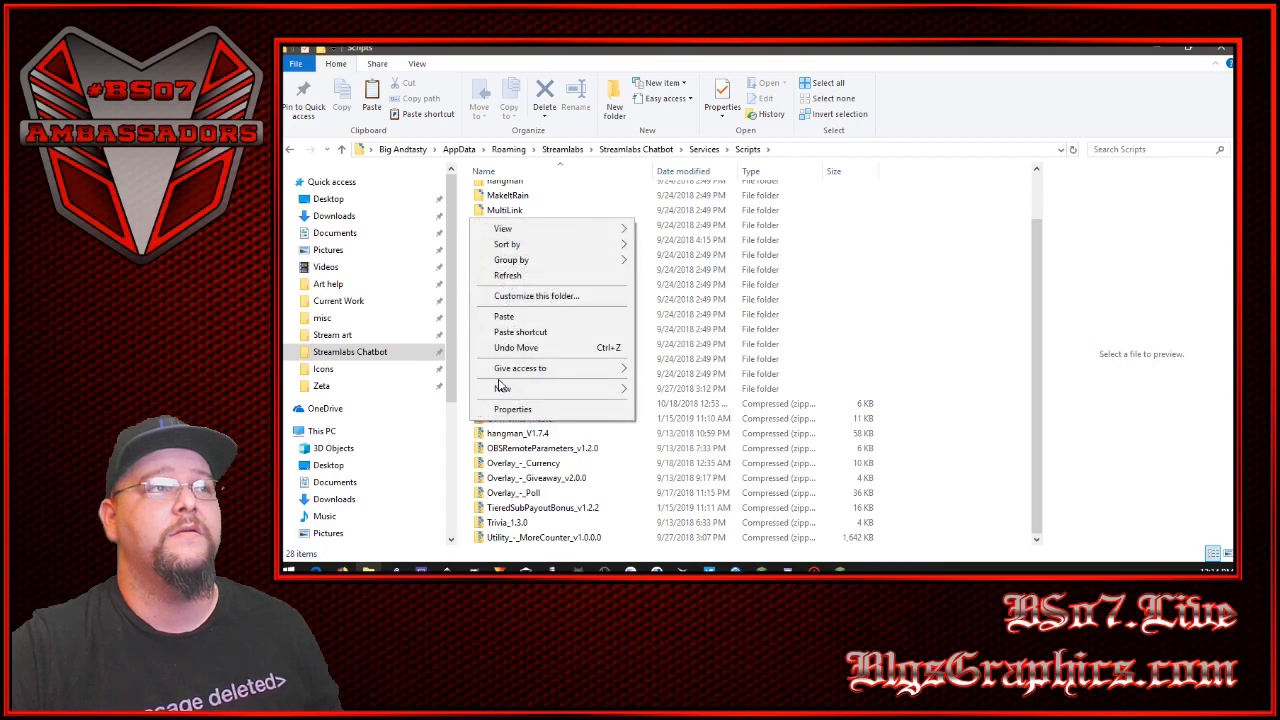
pyautogui.click(967, 411)
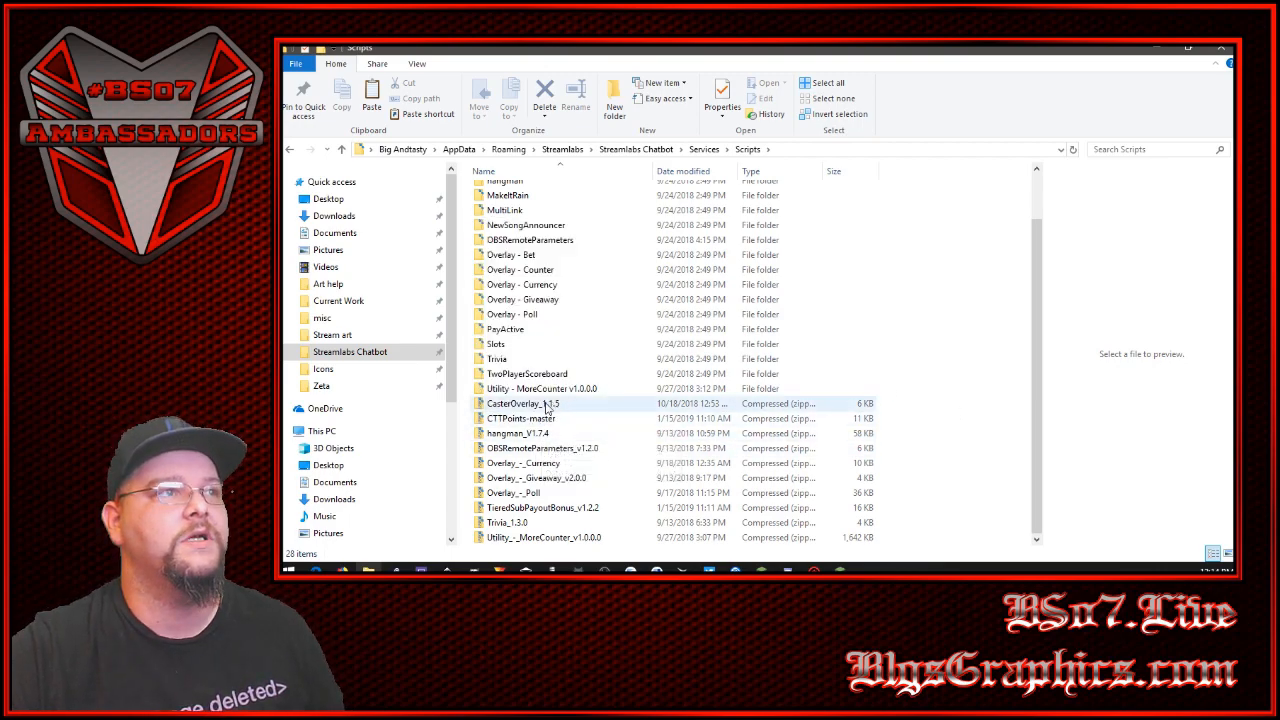
pyautogui.moveTo(578, 570)
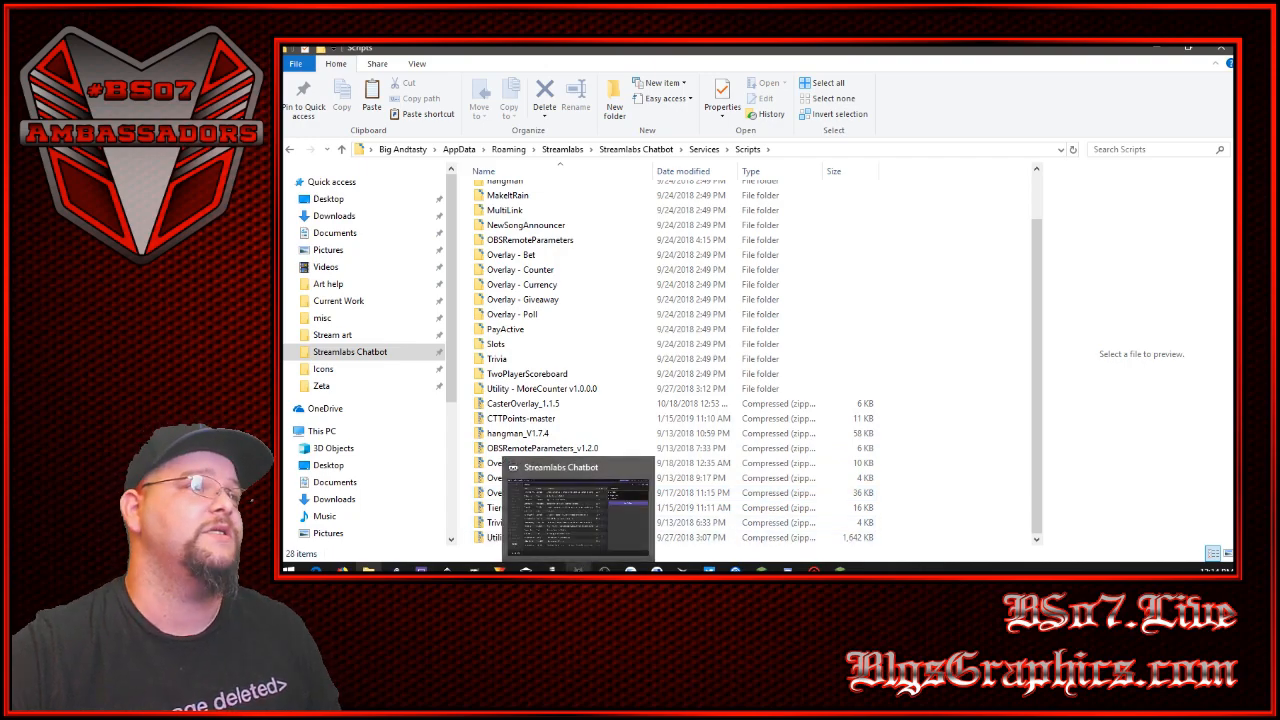
pyautogui.click(578, 569)
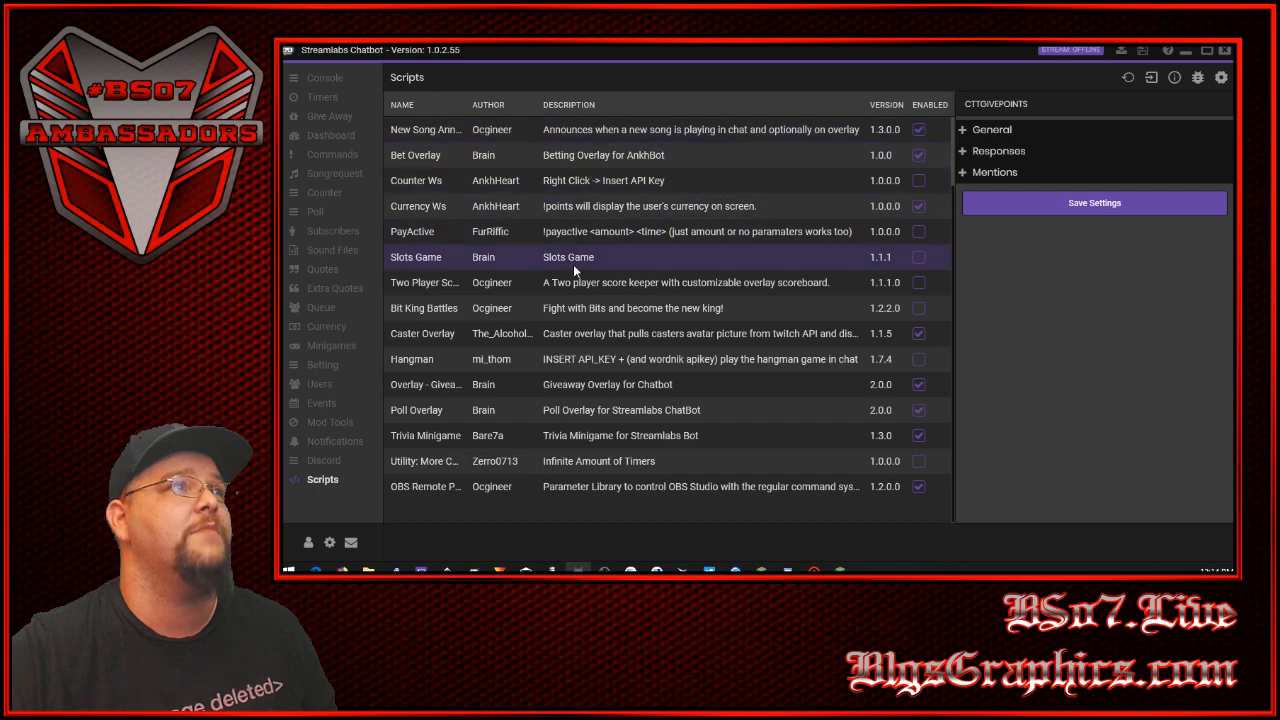
# - Try to import the CTTPoints-master zip from the Services\Scripts folder as a chatbot script
pyautogui.click(1152, 82)
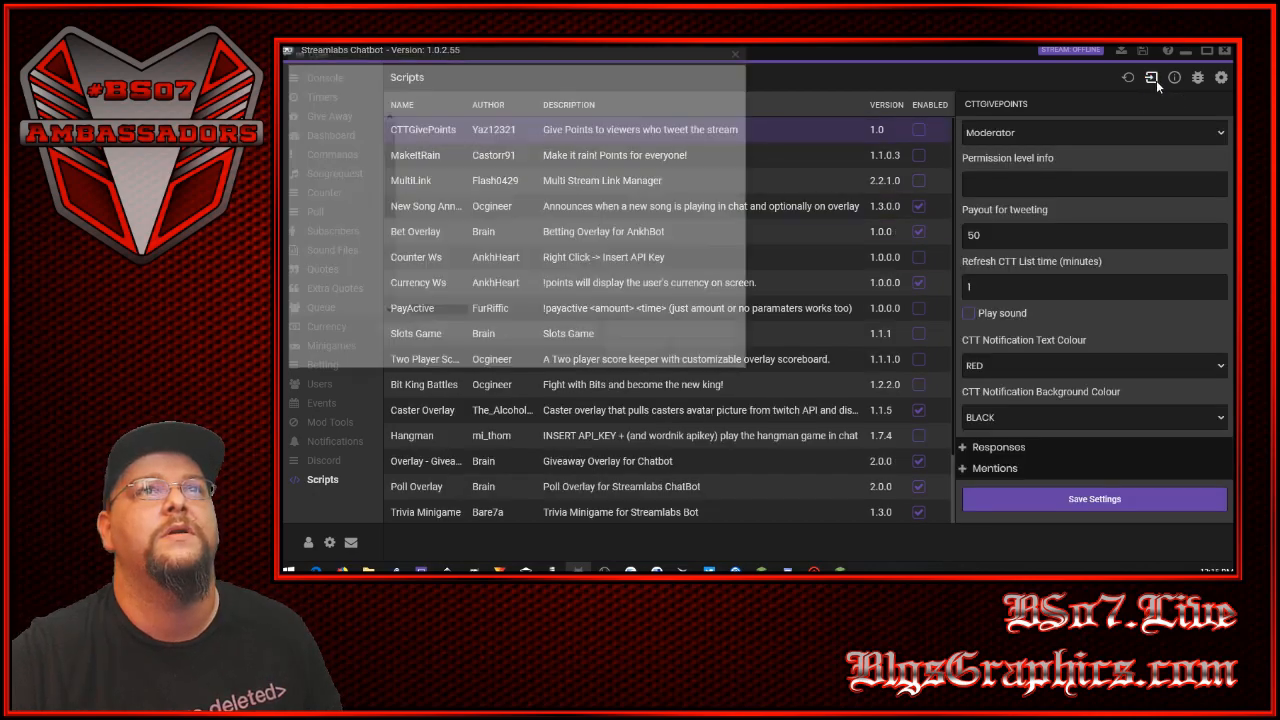
pyautogui.moveTo(537, 50); pyautogui.dragTo(707, 119)
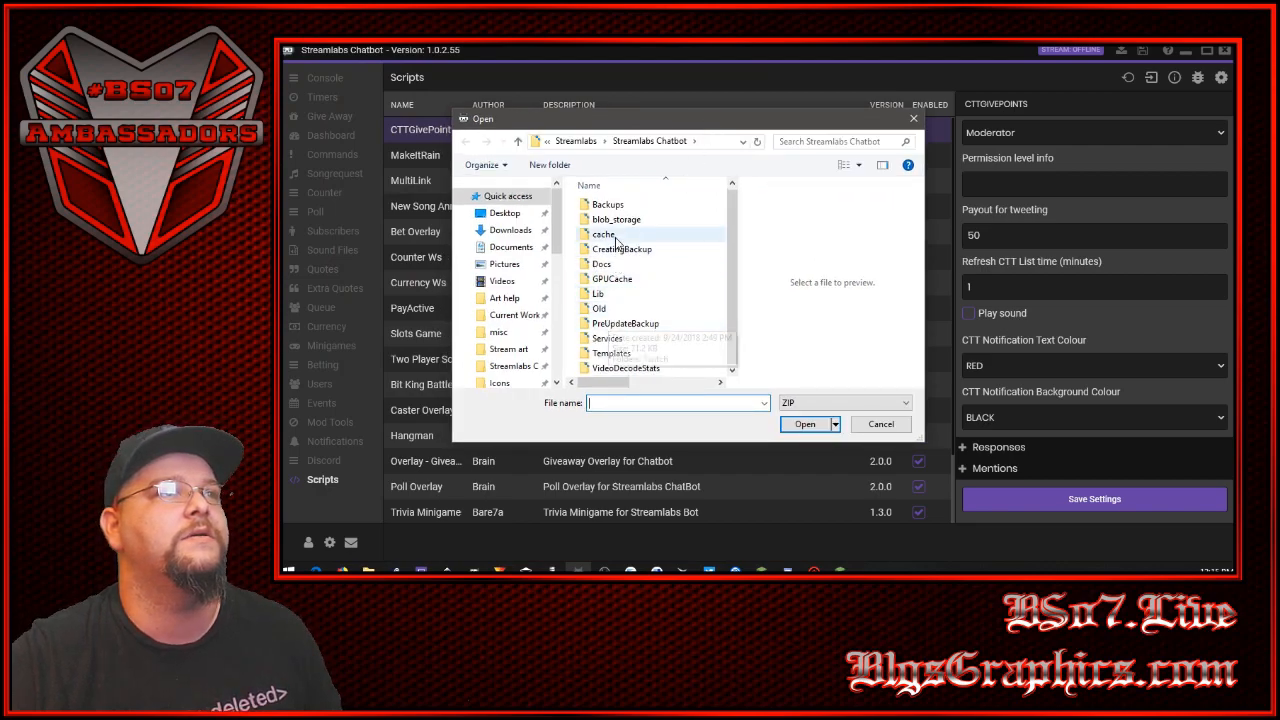
pyautogui.click(513, 368)
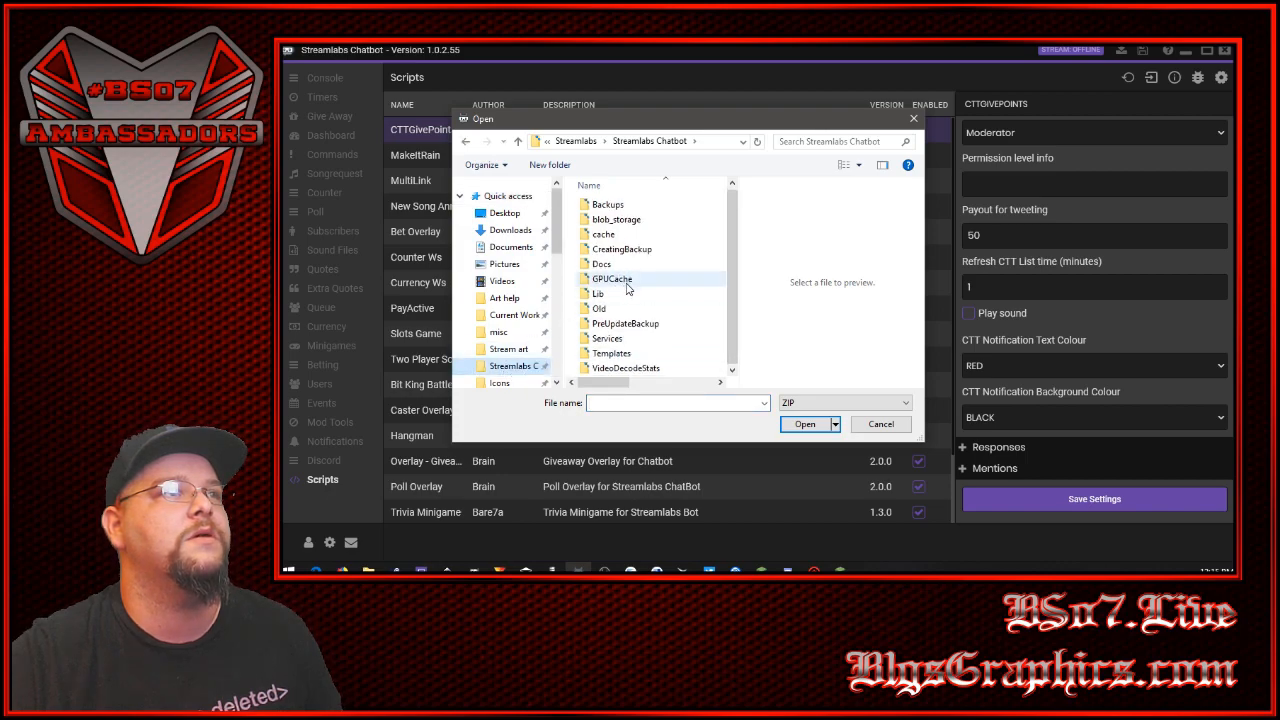
pyautogui.doubleClick(610, 339)
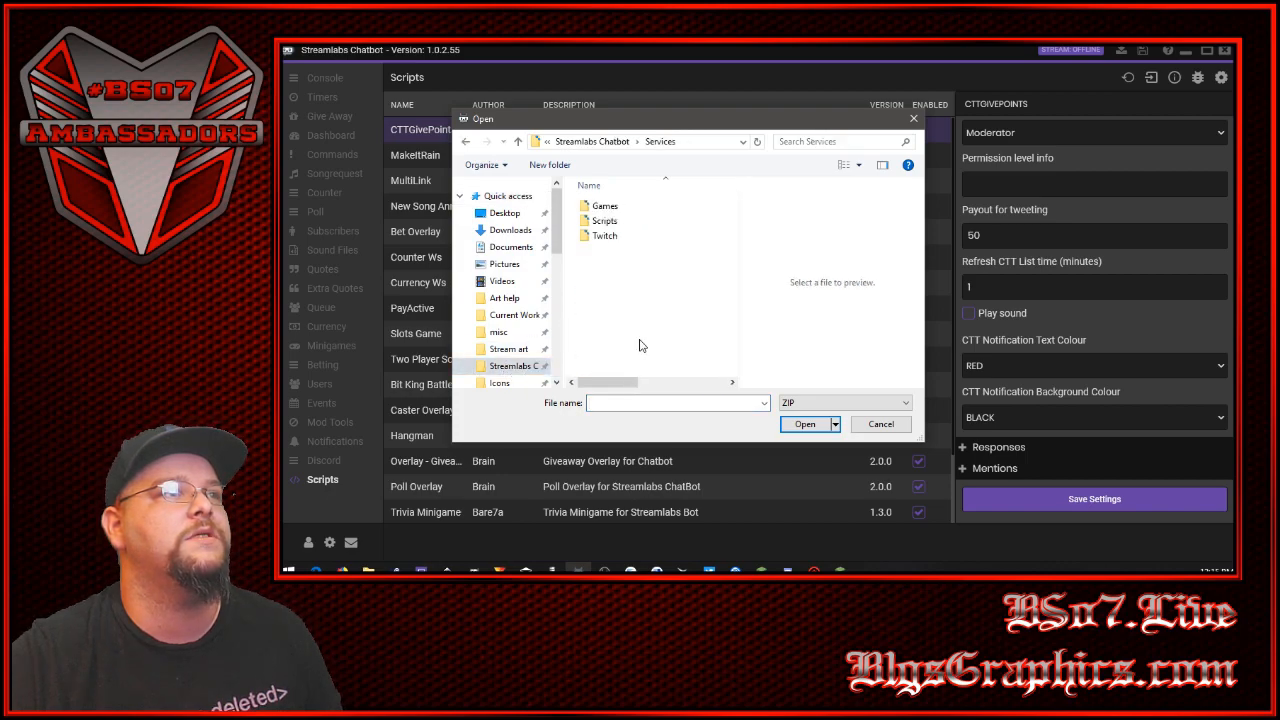
pyautogui.doubleClick(605, 221)
pyautogui.scroll(-1, 632, 314)
pyautogui.scroll(-3, 632, 314)
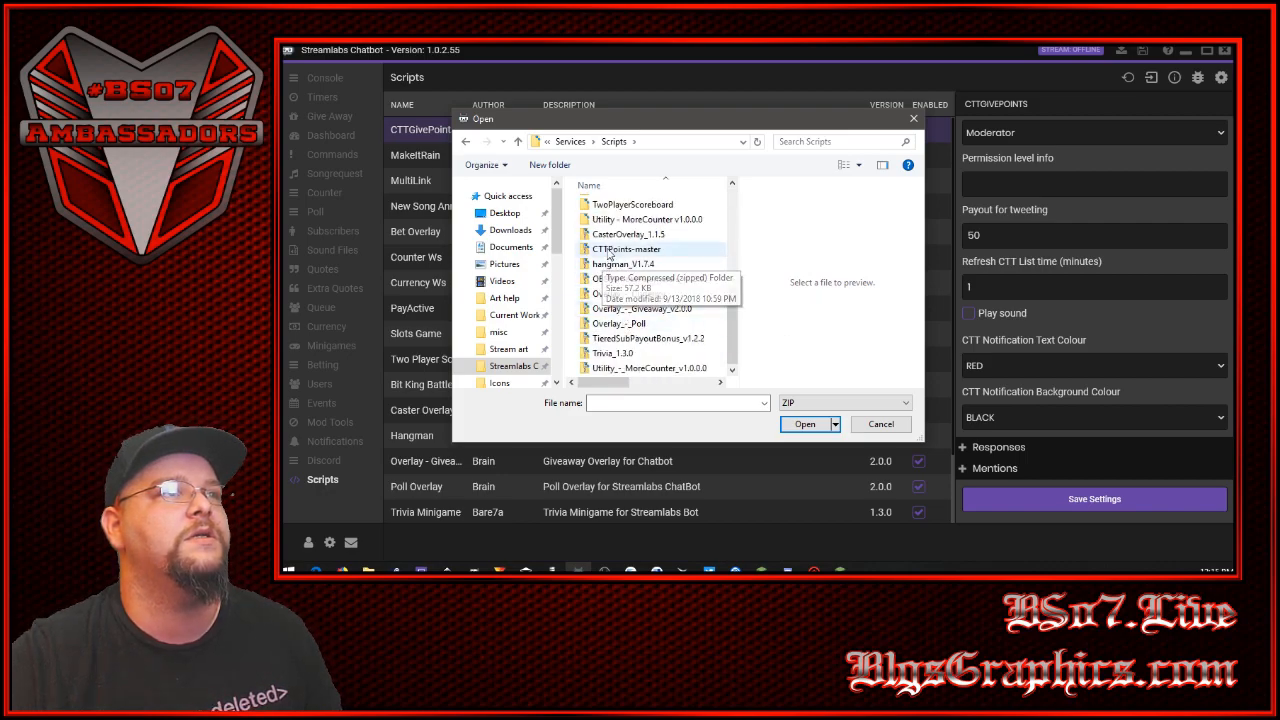
pyautogui.click(608, 250)
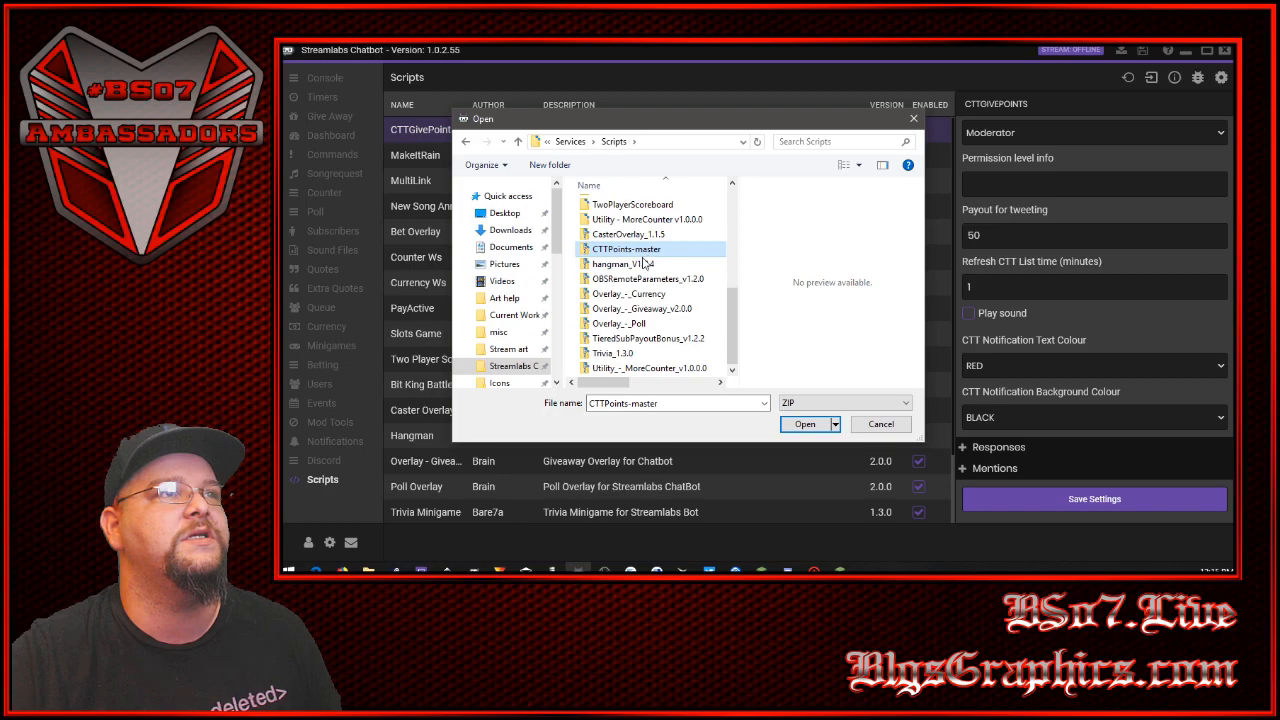
pyautogui.click(913, 118)
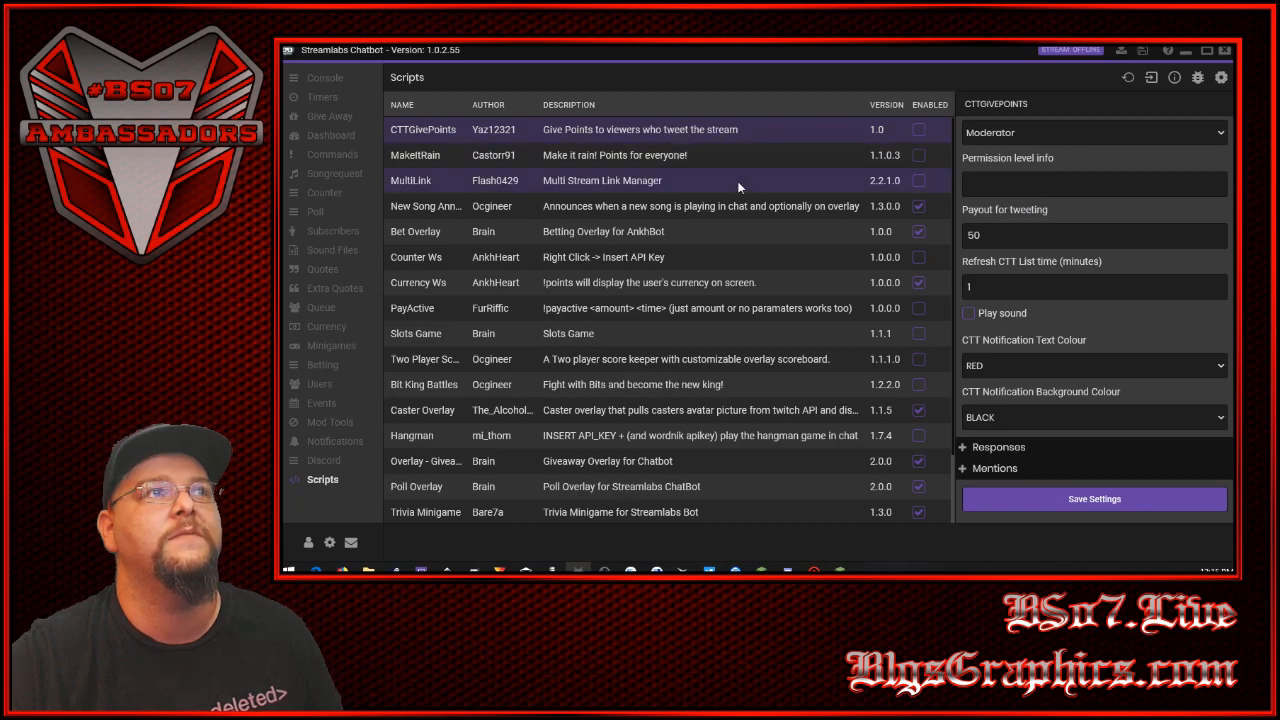
# - Examine the CTTGivePoints script's General settings, including the CTT message, permission level, tweet payout, refresh time and notification colours
pyautogui.scroll(-1, 851, 246)
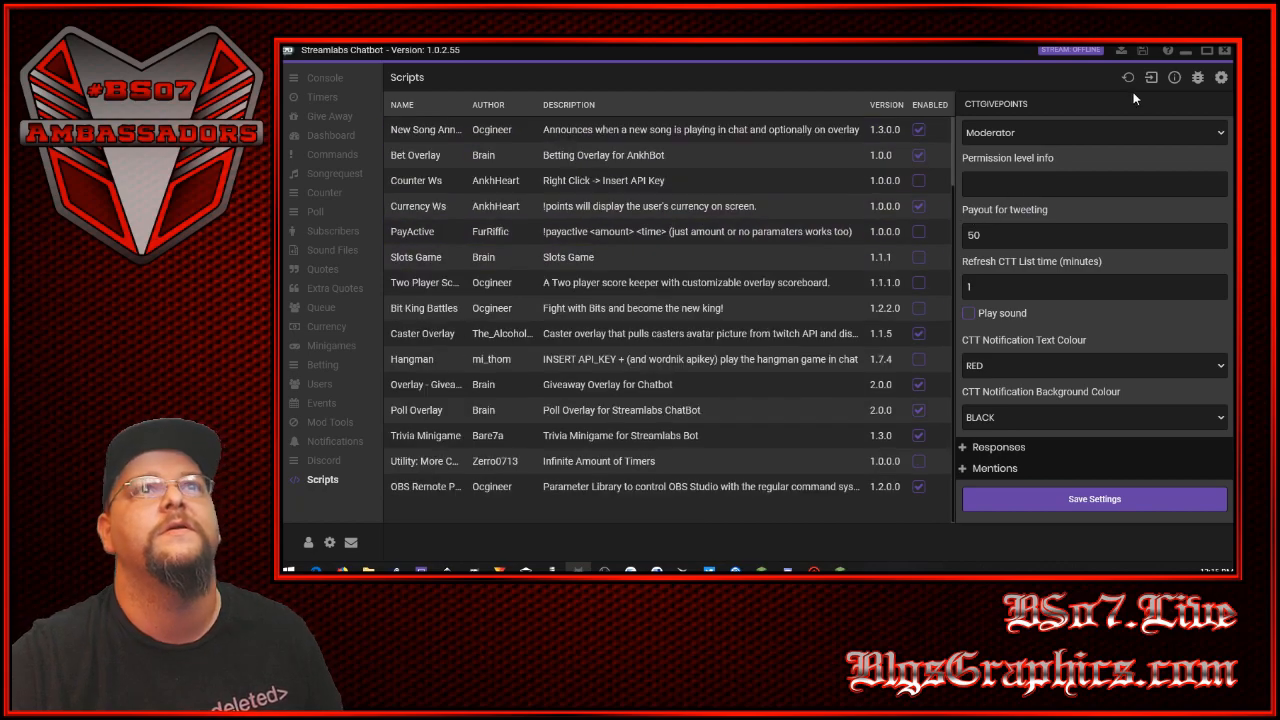
pyautogui.scroll(1, 790, 225)
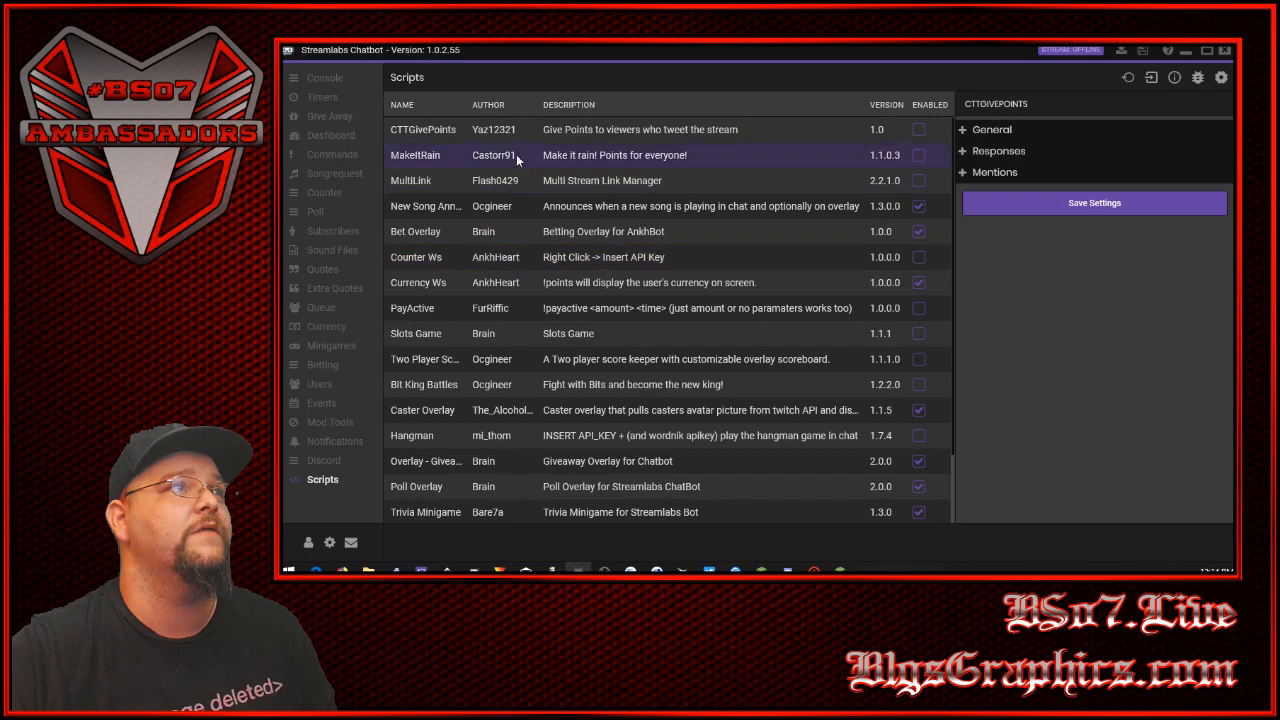
pyautogui.click(513, 135)
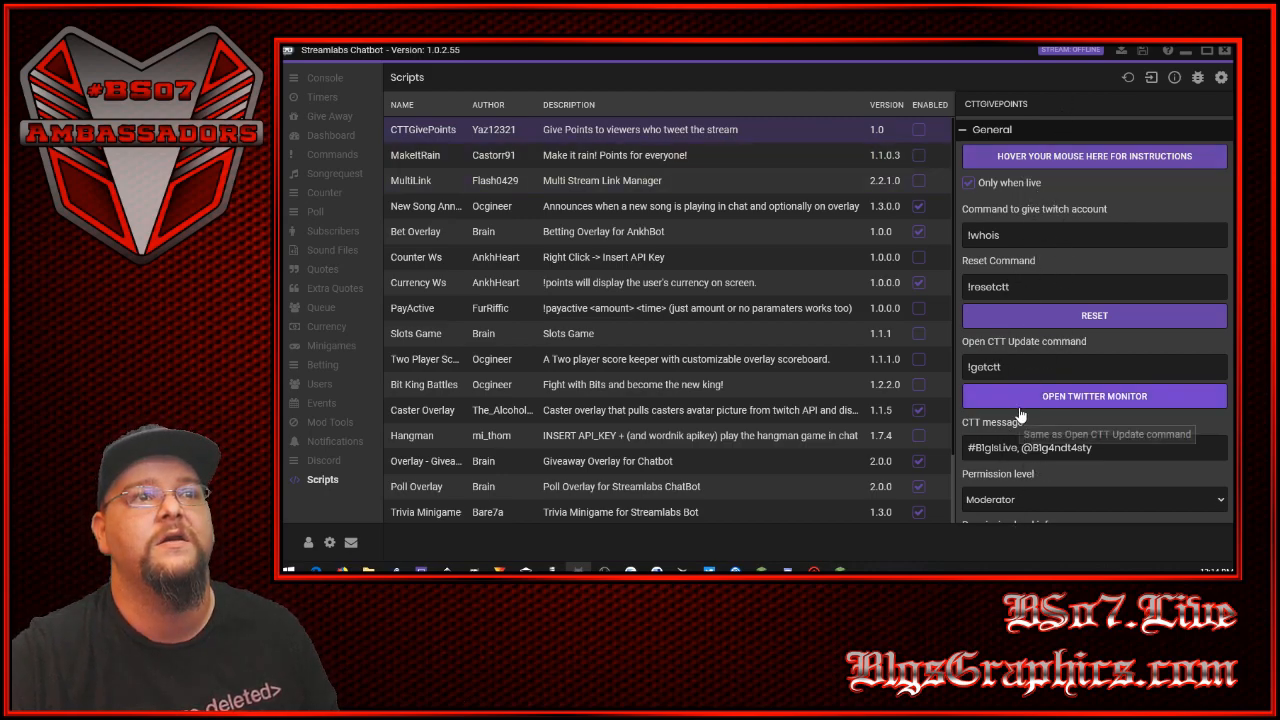
pyautogui.scroll(-1, 1017, 400)
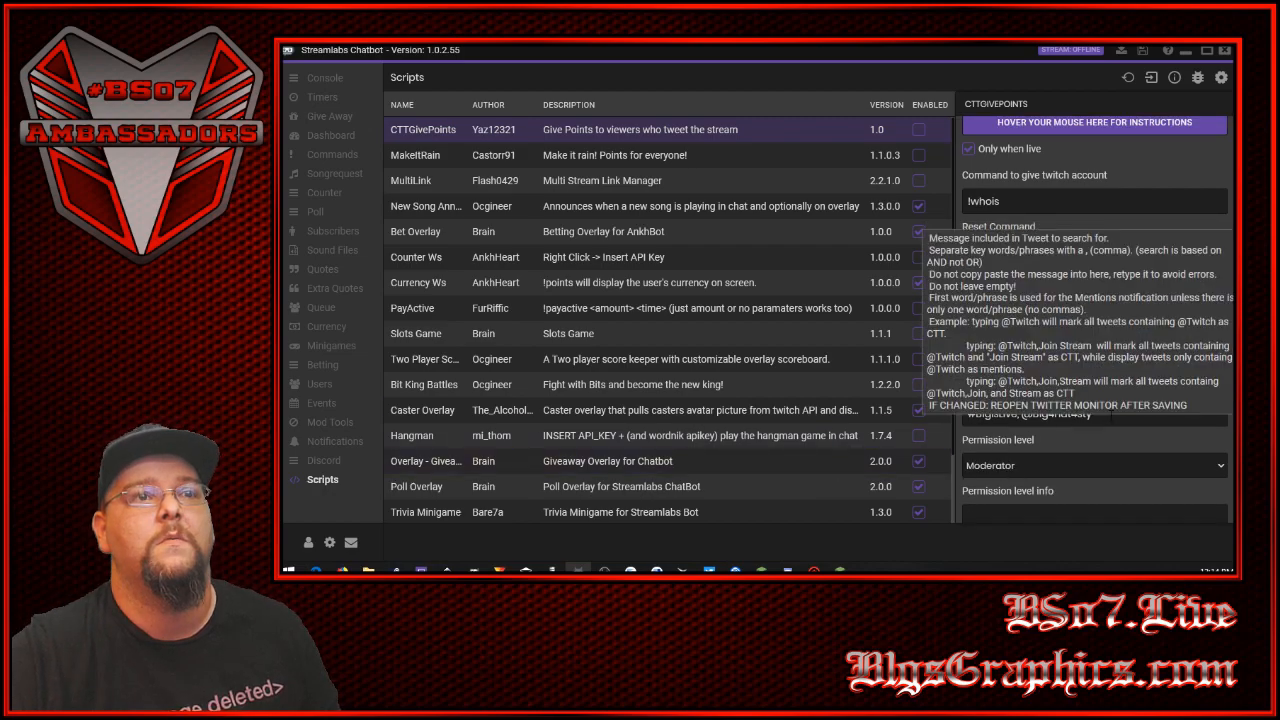
pyautogui.moveTo(1094, 413)
pyautogui.mouseDown()
pyautogui.moveTo(960, 409)
pyautogui.moveTo(1092, 413)
pyautogui.mouseUp()
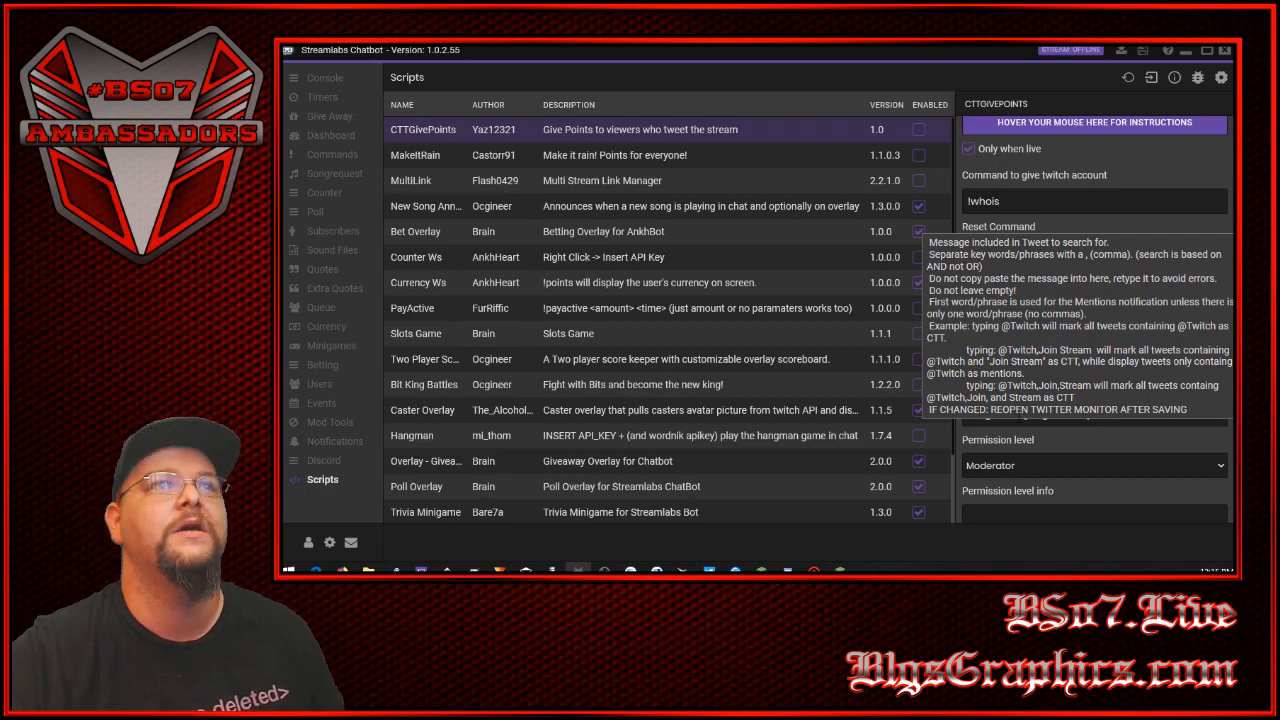
pyautogui.scroll(-2, 961, 407)
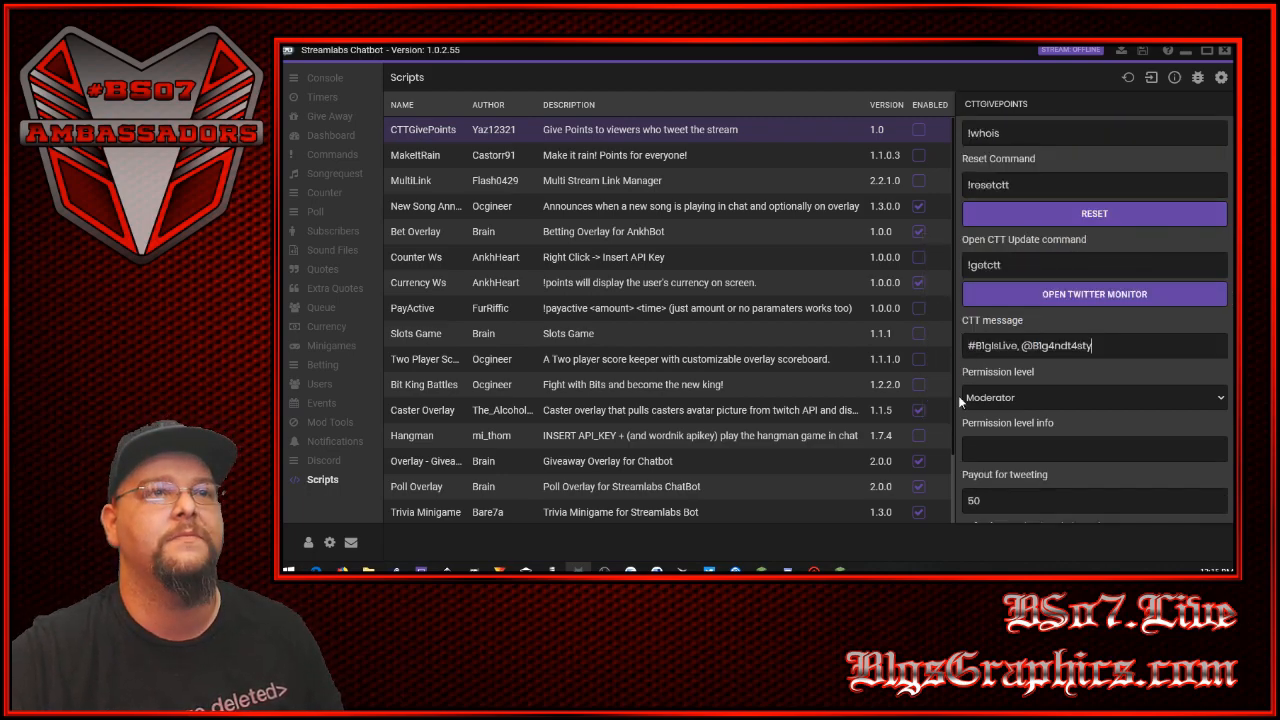
pyautogui.scroll(-3, 958, 395)
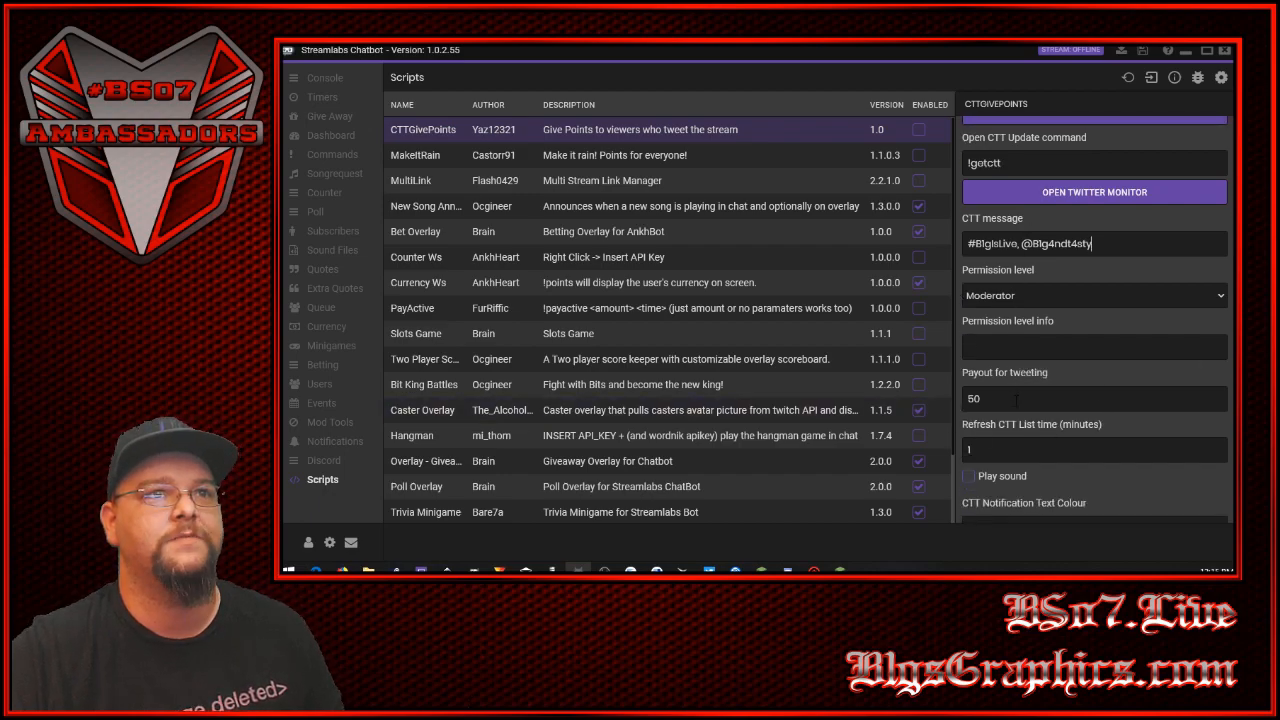
pyautogui.scroll(-2, 1014, 402)
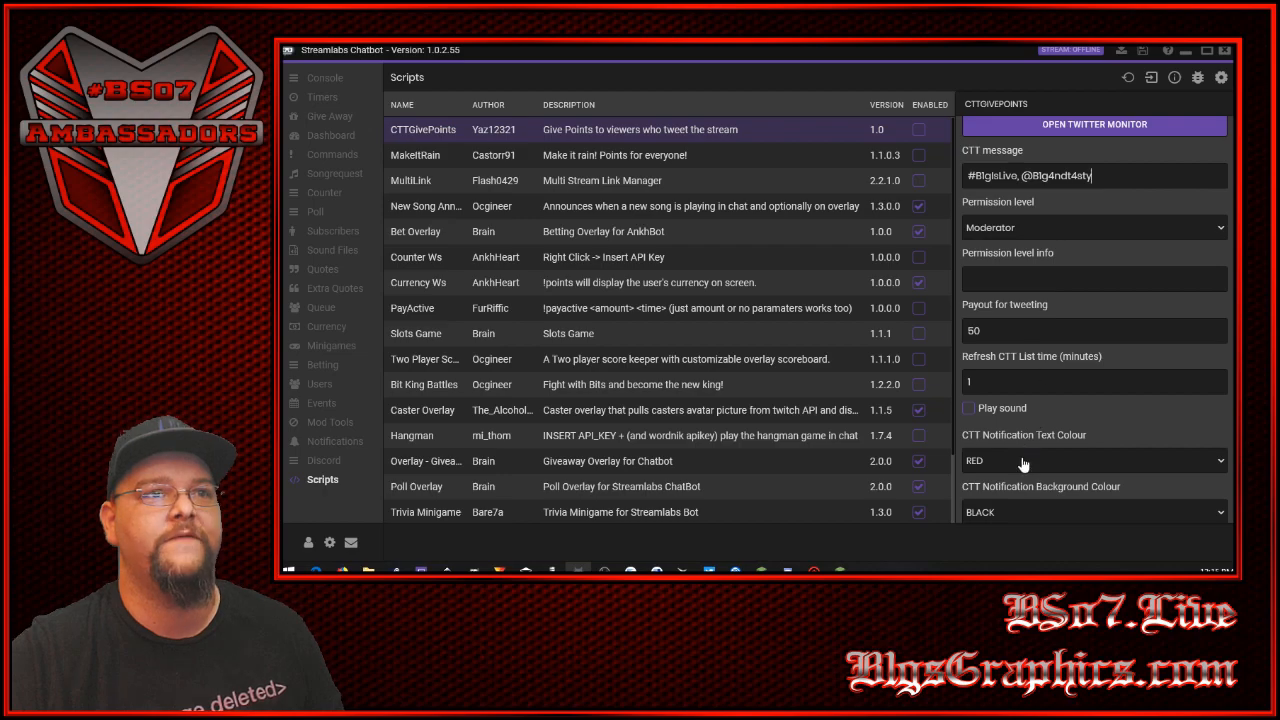
pyautogui.scroll(-3, 1012, 481)
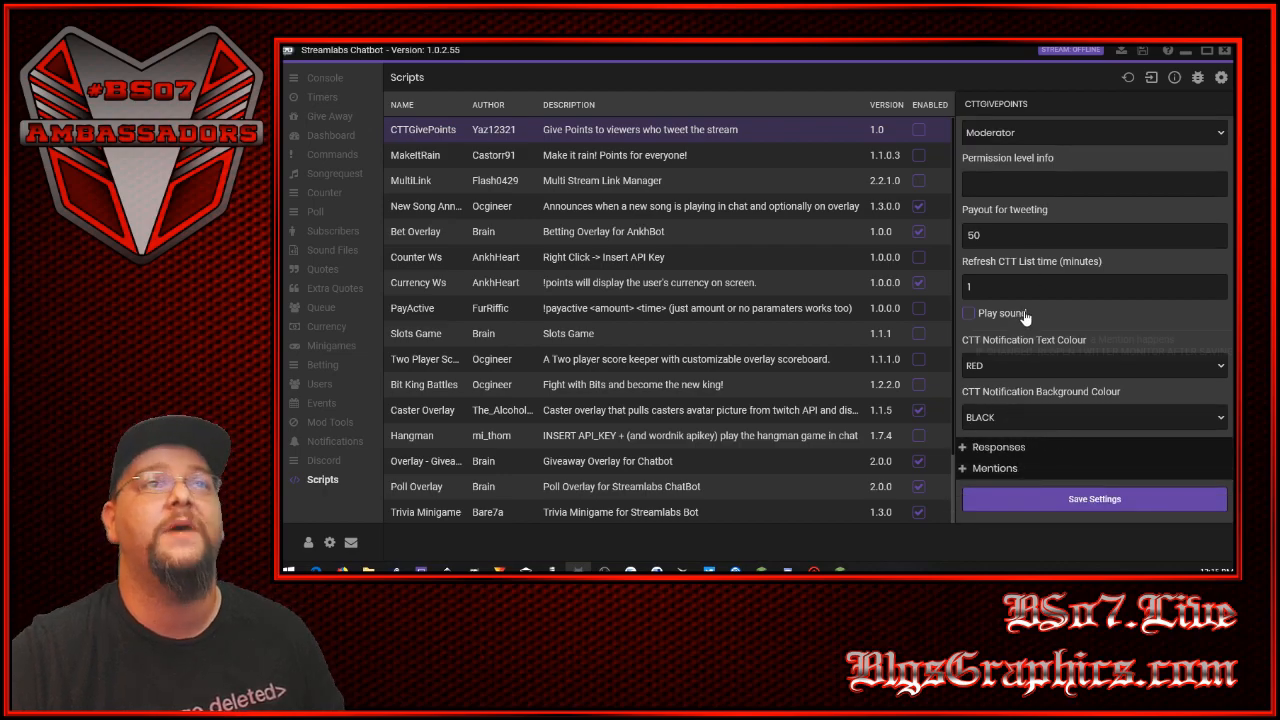
# - Reload the chatbot's list of scripts
pyautogui.click(1129, 79)
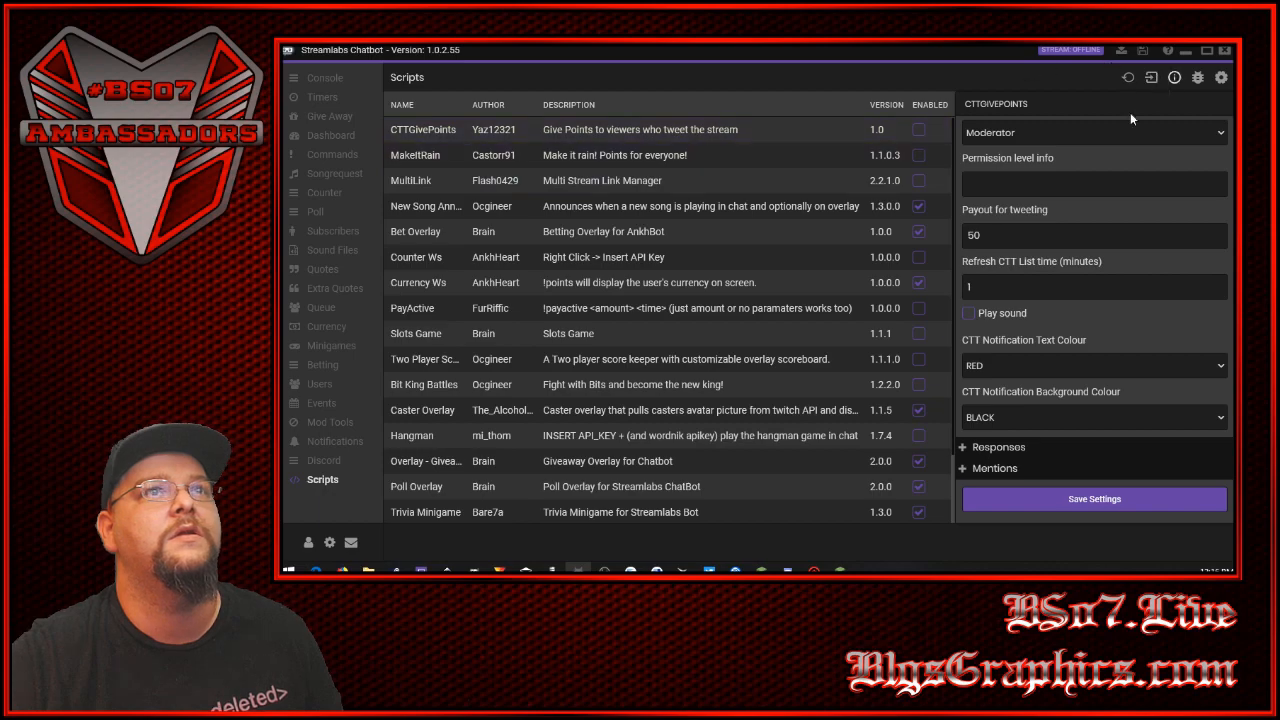
# - Open the keys text file from the EmptyKeys folder inside the AnkhbotCTTPoints-master script folder in File Explorer
pyautogui.click(368, 570)
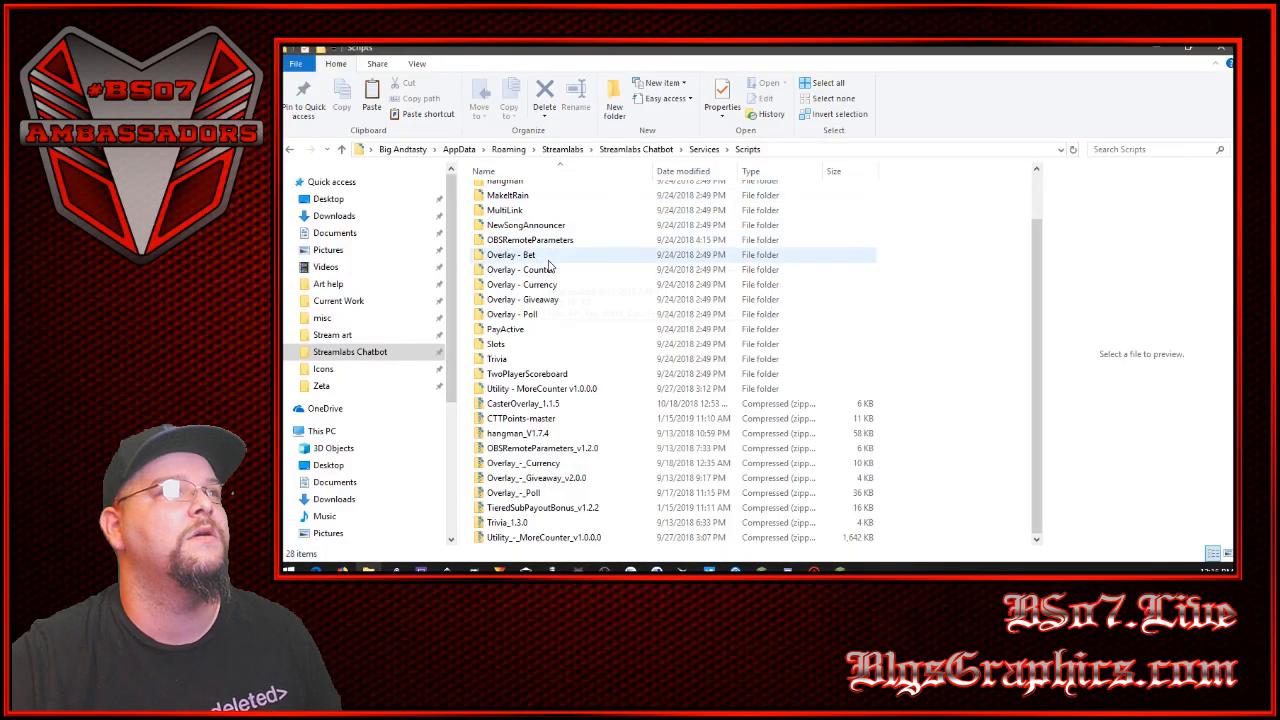
pyautogui.doubleClick(565, 193)
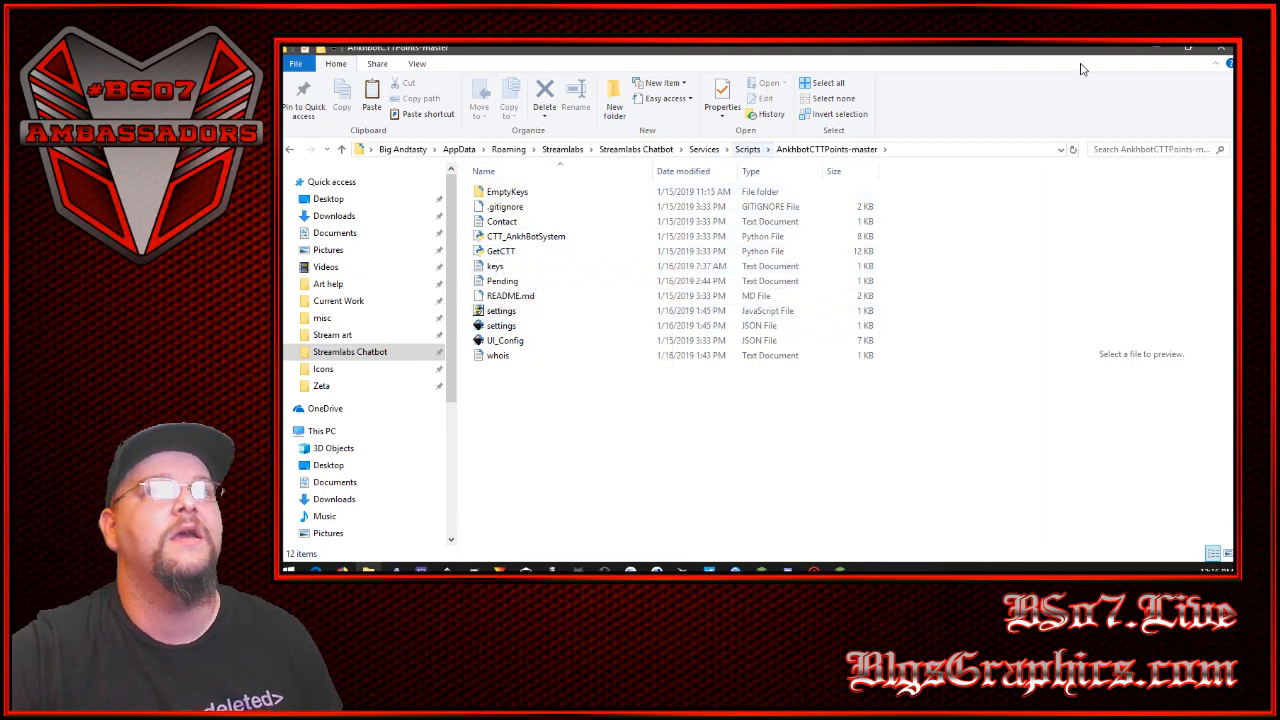
pyautogui.doubleClick(513, 193)
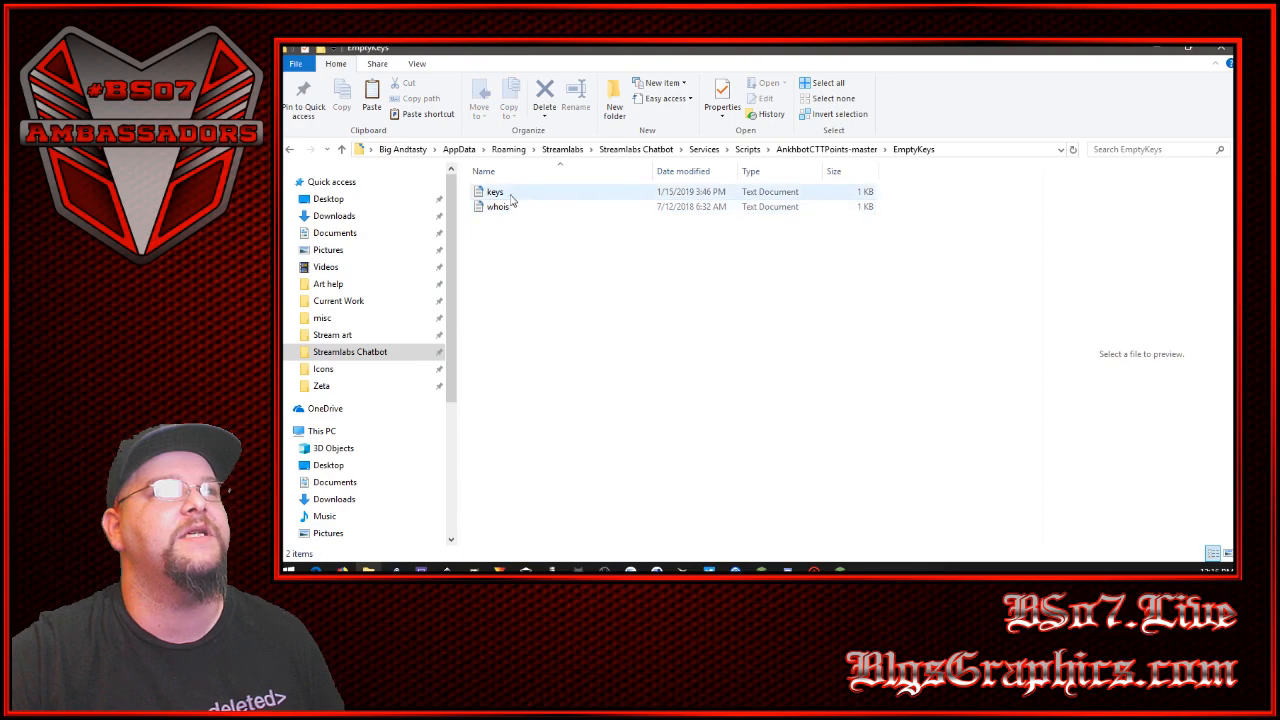
pyautogui.click(487, 195)
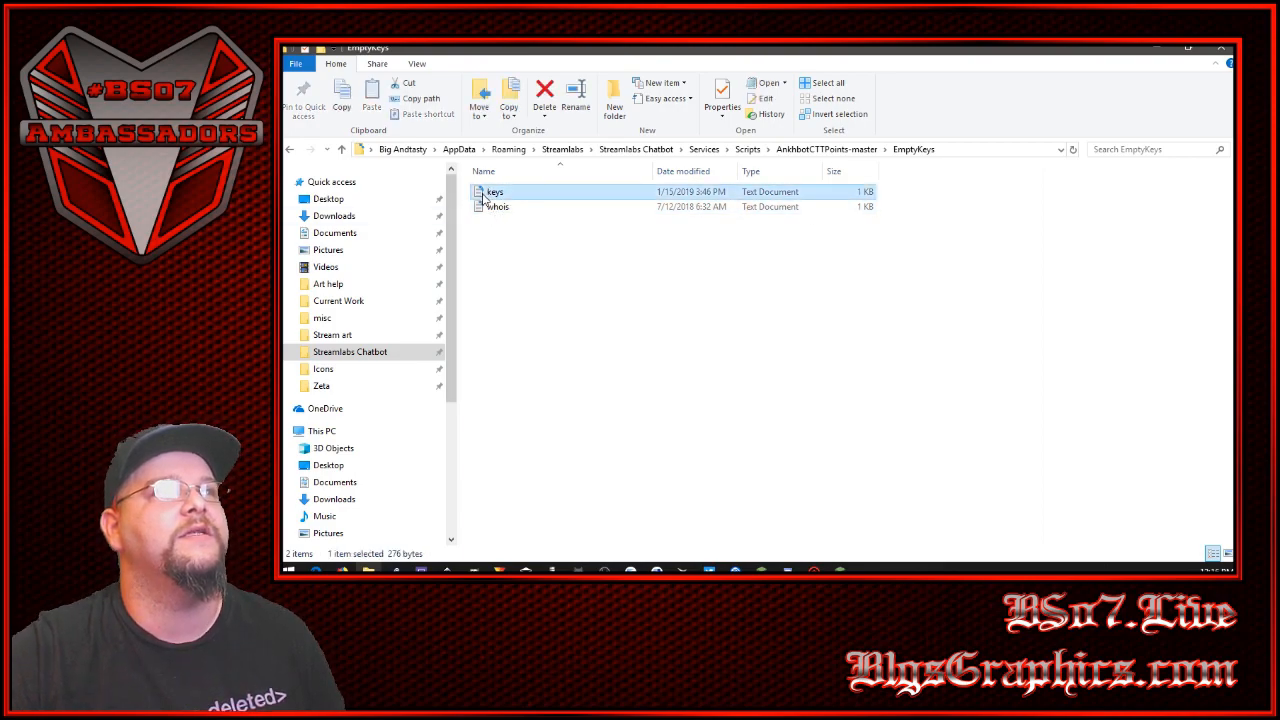
pyautogui.doubleClick(490, 193)
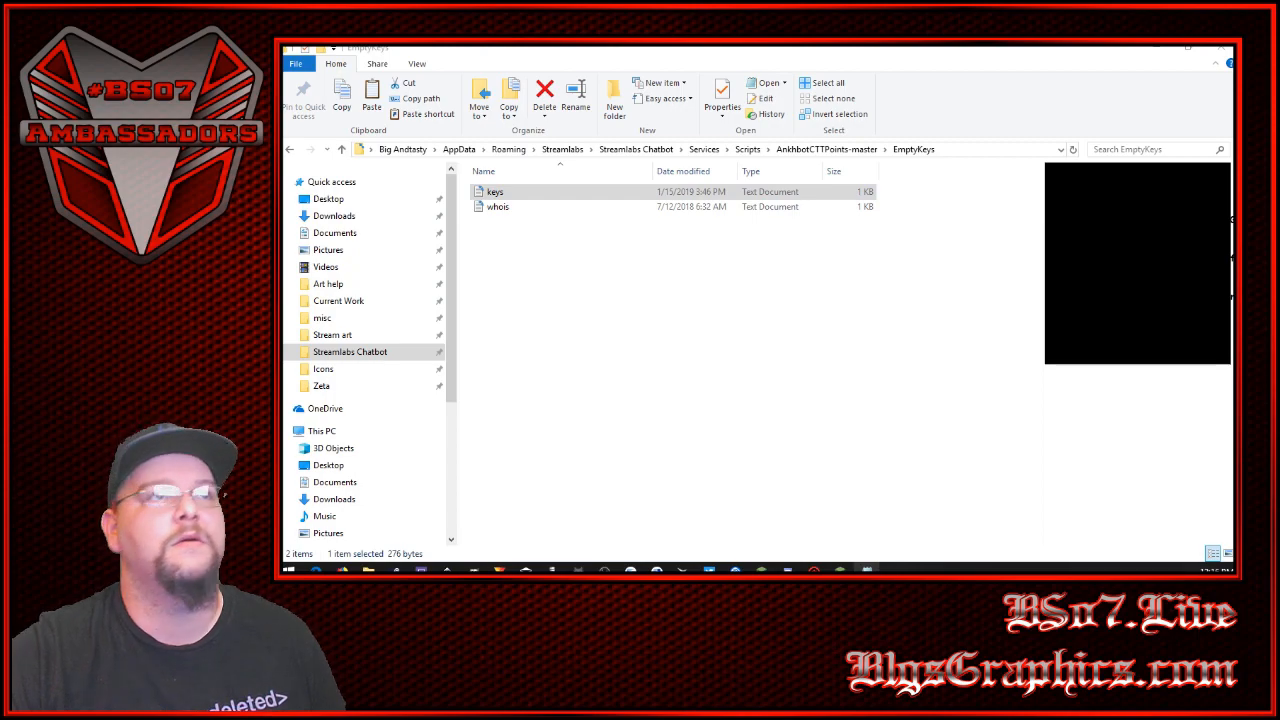
# - Review the consumer key, consumer secret, access token and access token secret entries in the keys file, and minimize it
pyautogui.moveTo(714, 212); pyautogui.dragTo(688, 73)
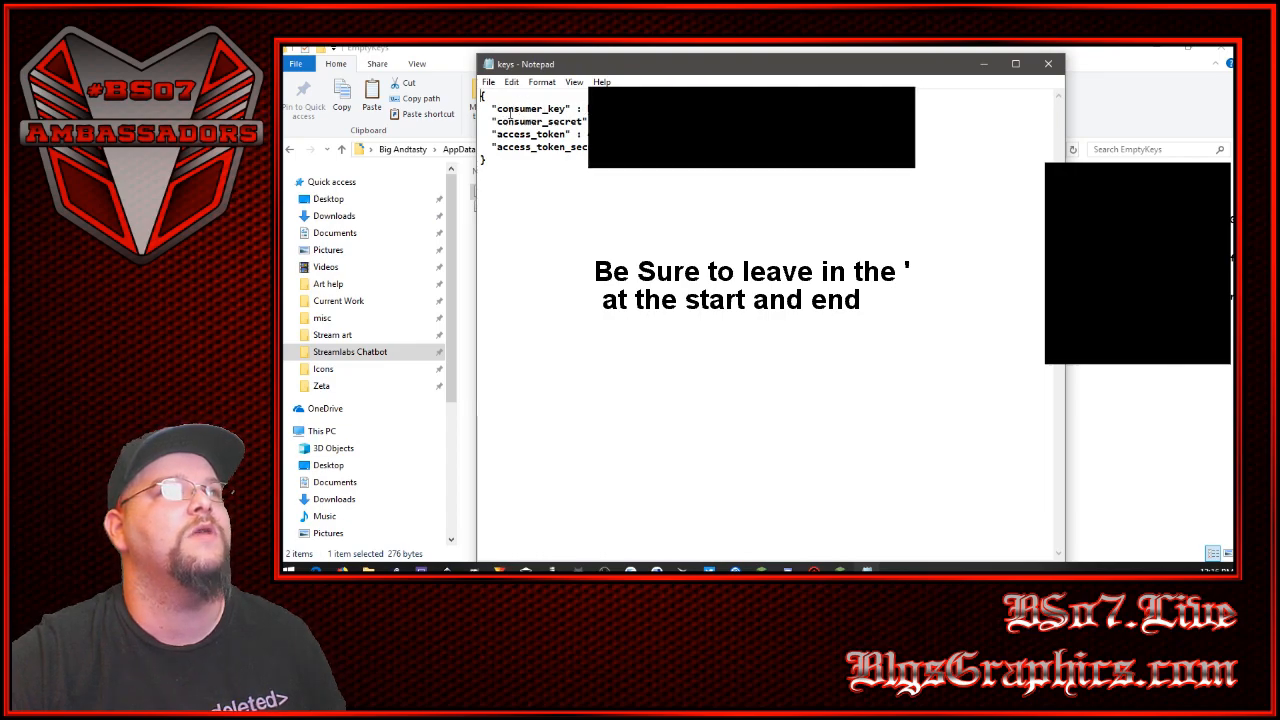
pyautogui.moveTo(498, 108); pyautogui.dragTo(587, 123)
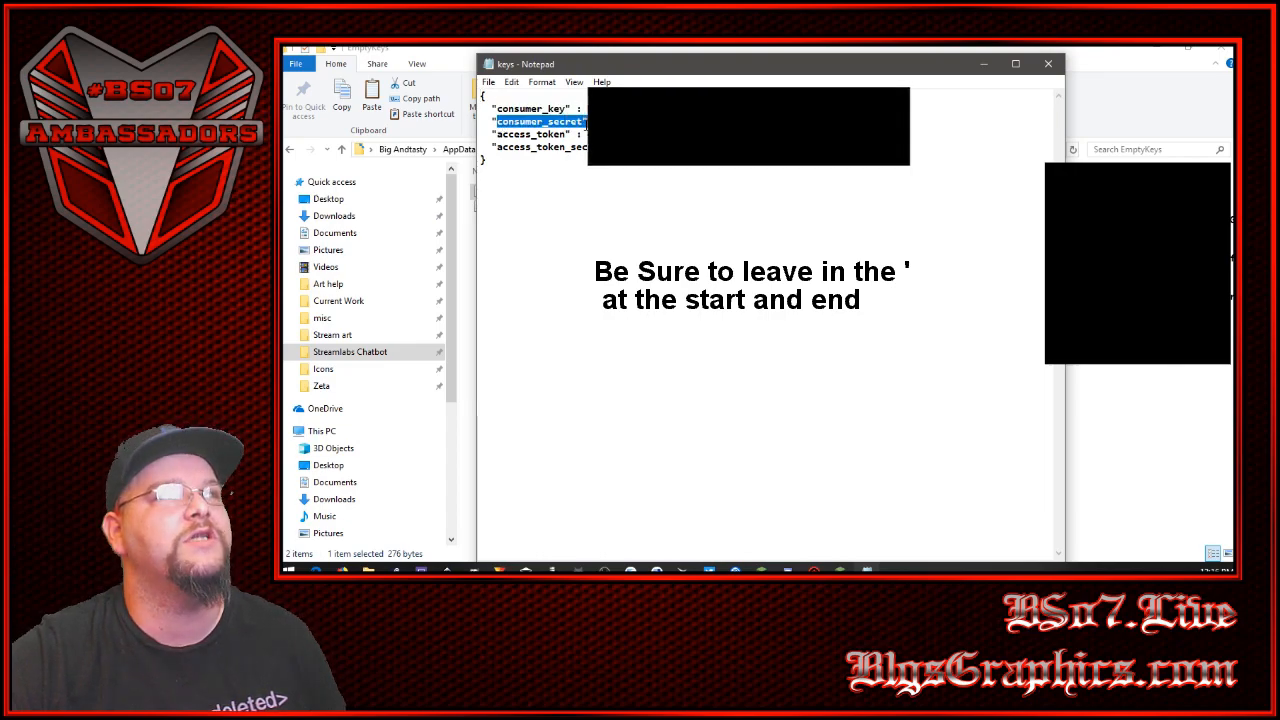
pyautogui.moveTo(497, 134); pyautogui.dragTo(588, 147)
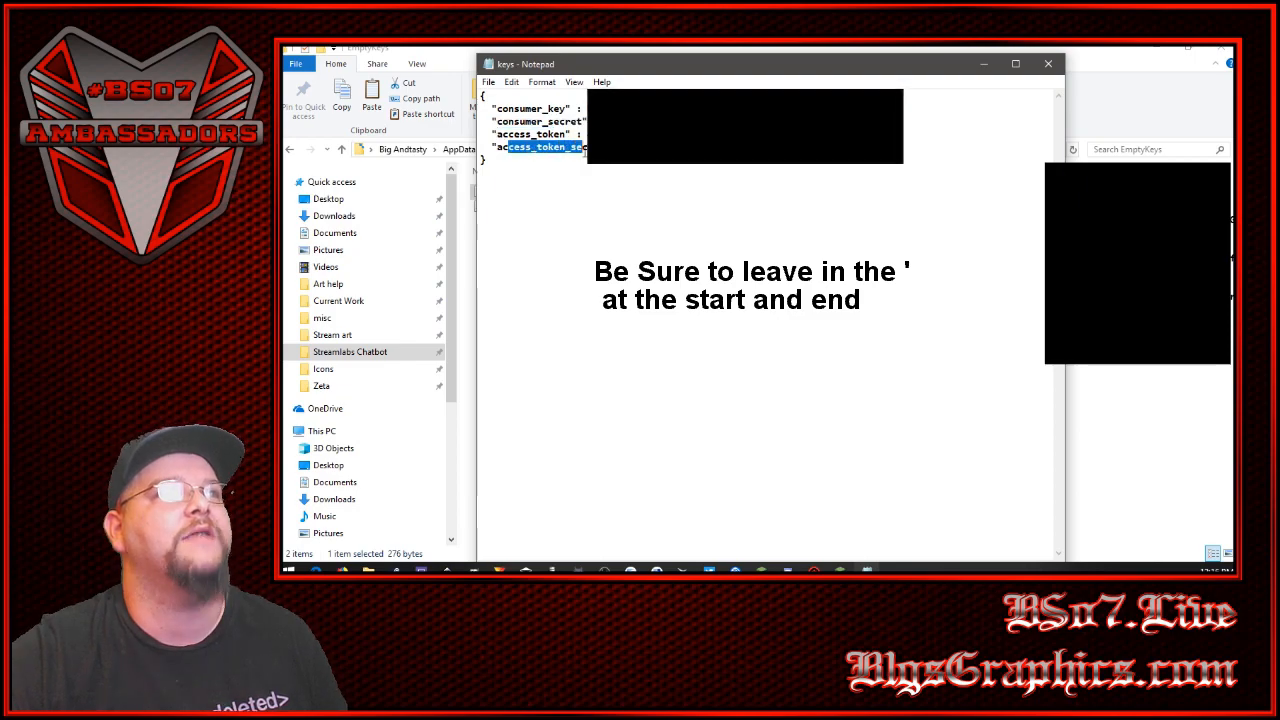
pyautogui.click(984, 66)
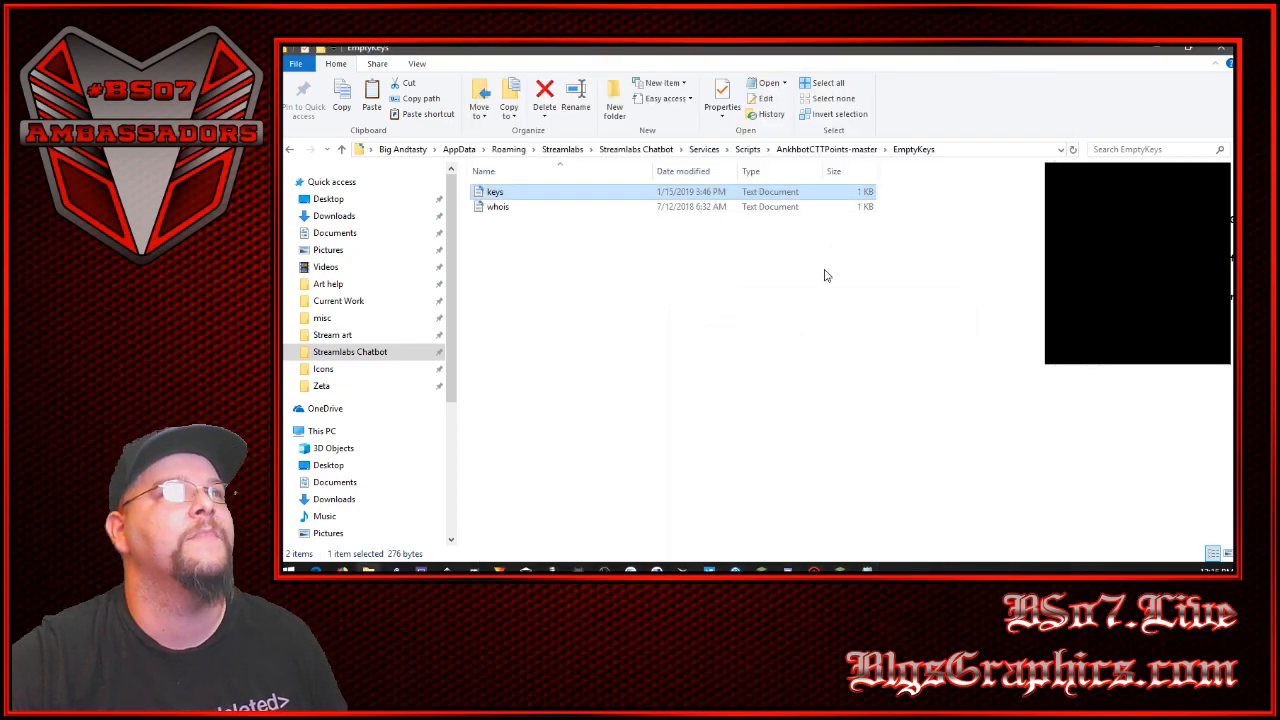
pyautogui.click(757, 338)
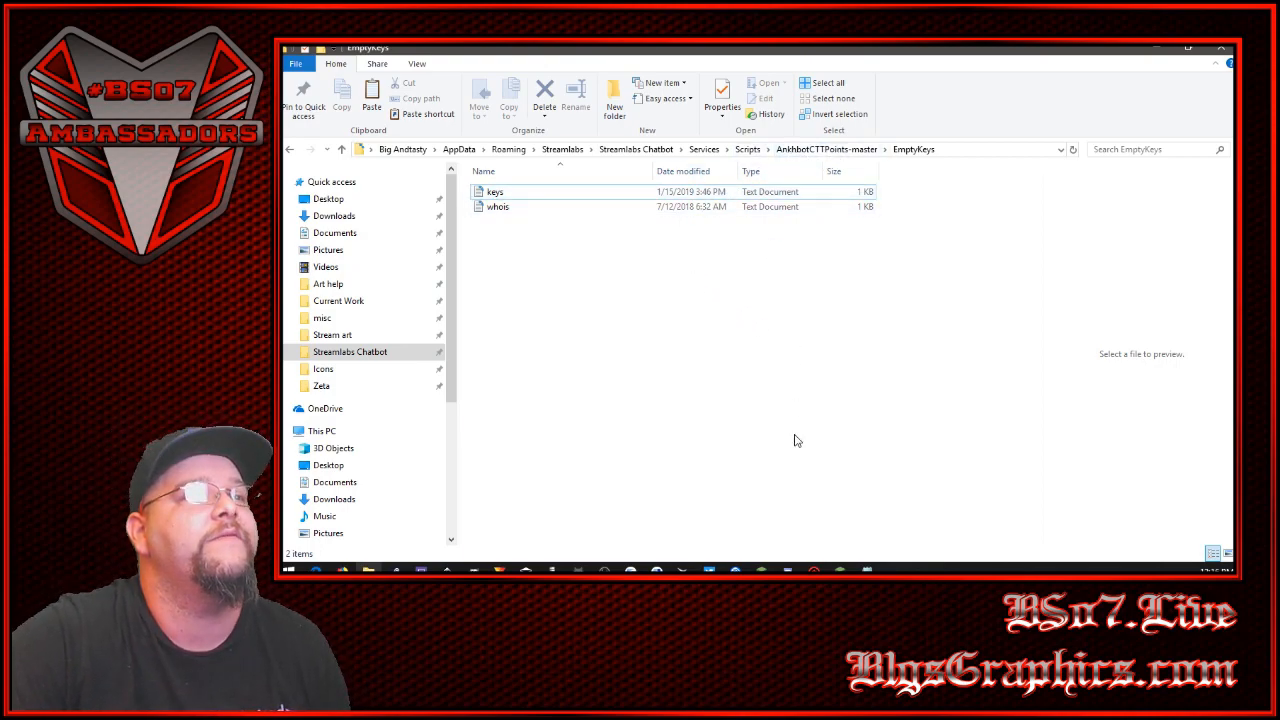
# - In Streamlabs Chatbot, enable the CTTGivePoints script with Only when live turned off, and reload the scripts
pyautogui.click(578, 569)
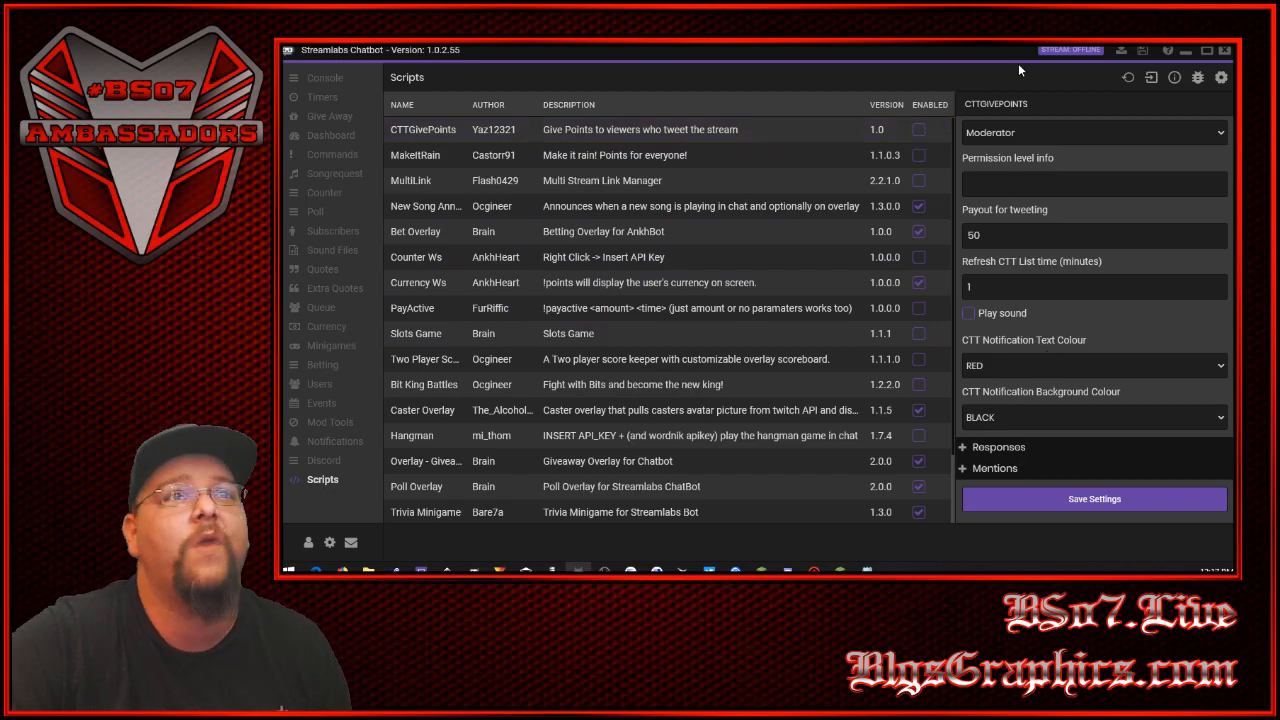
pyautogui.scroll(6, 1038, 338)
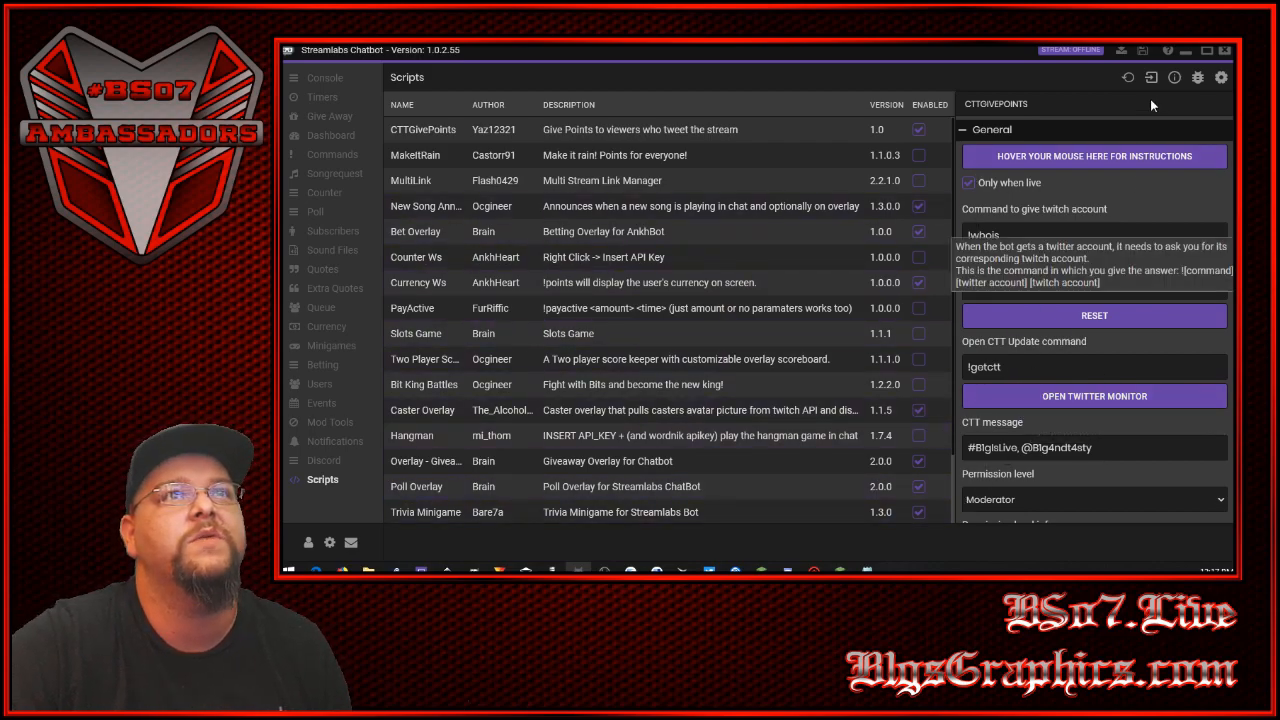
pyautogui.click(1130, 80)
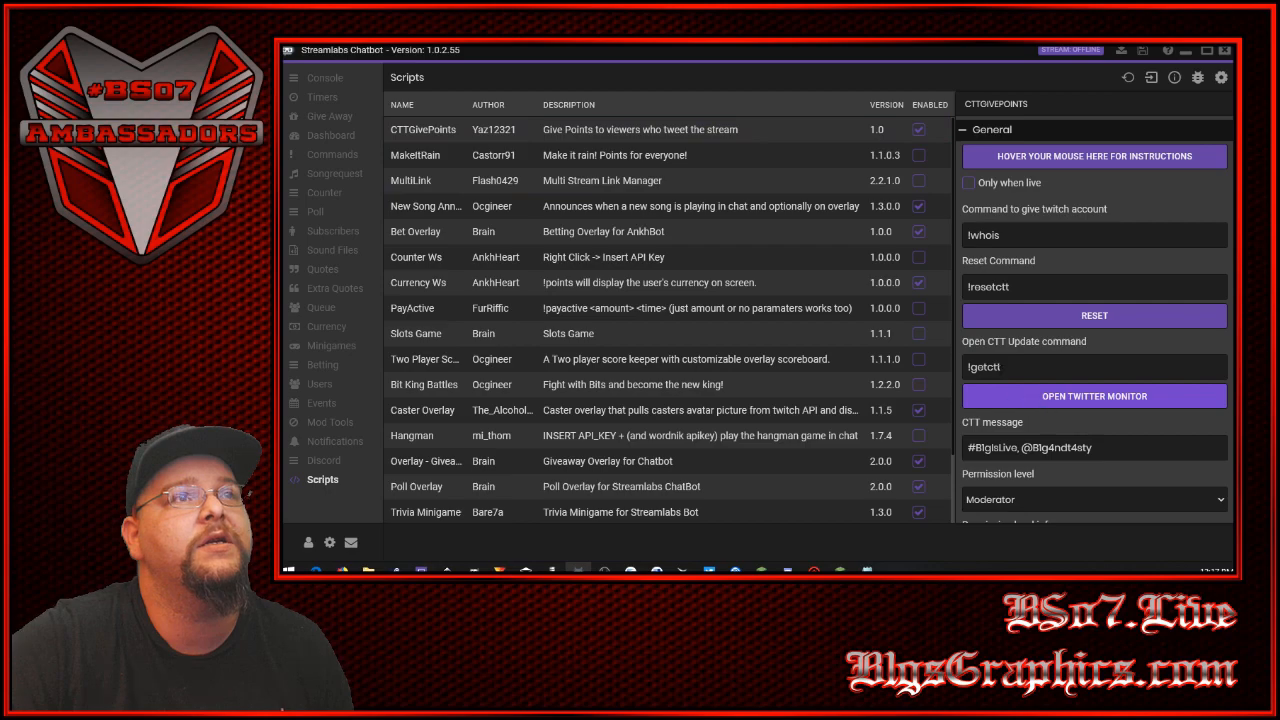
pyautogui.click(918, 129)
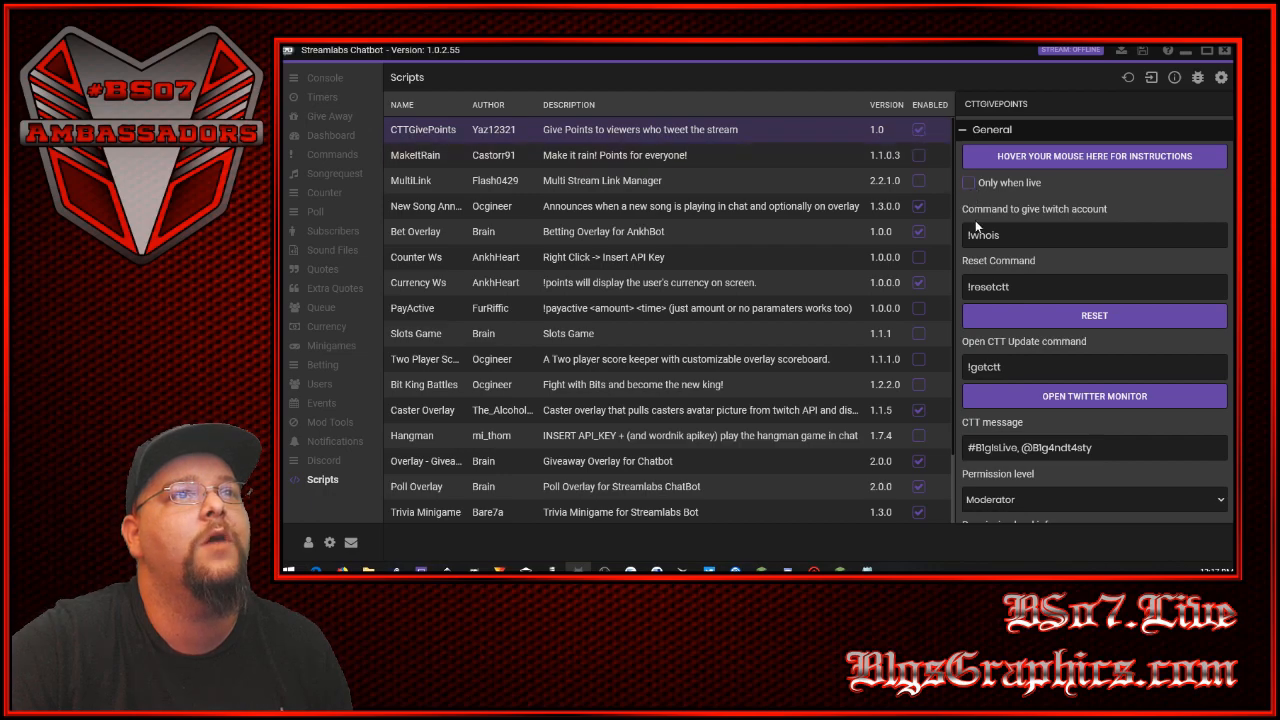
# - Launch the Twitter monitor from the CTTGivePoints settings, reposition its console window, and minimize it while leaving it running
pyautogui.scroll(-5, 1000, 345)
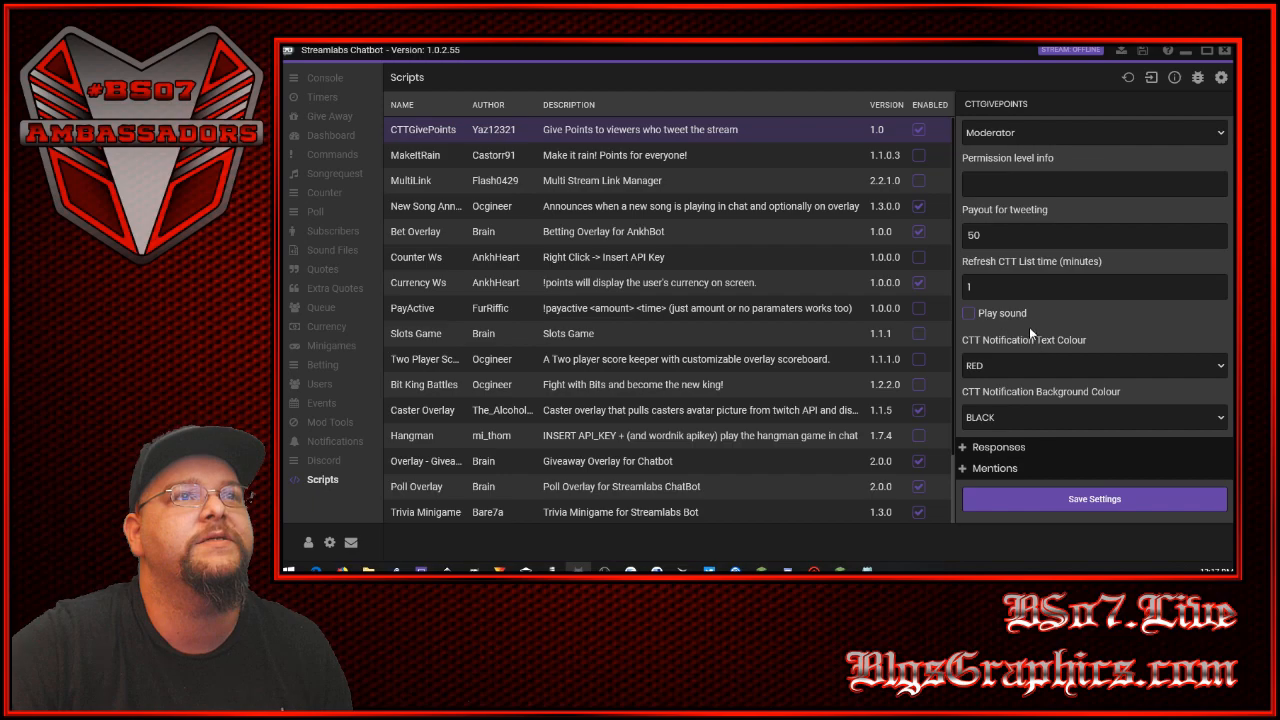
pyautogui.scroll(5, 1029, 327)
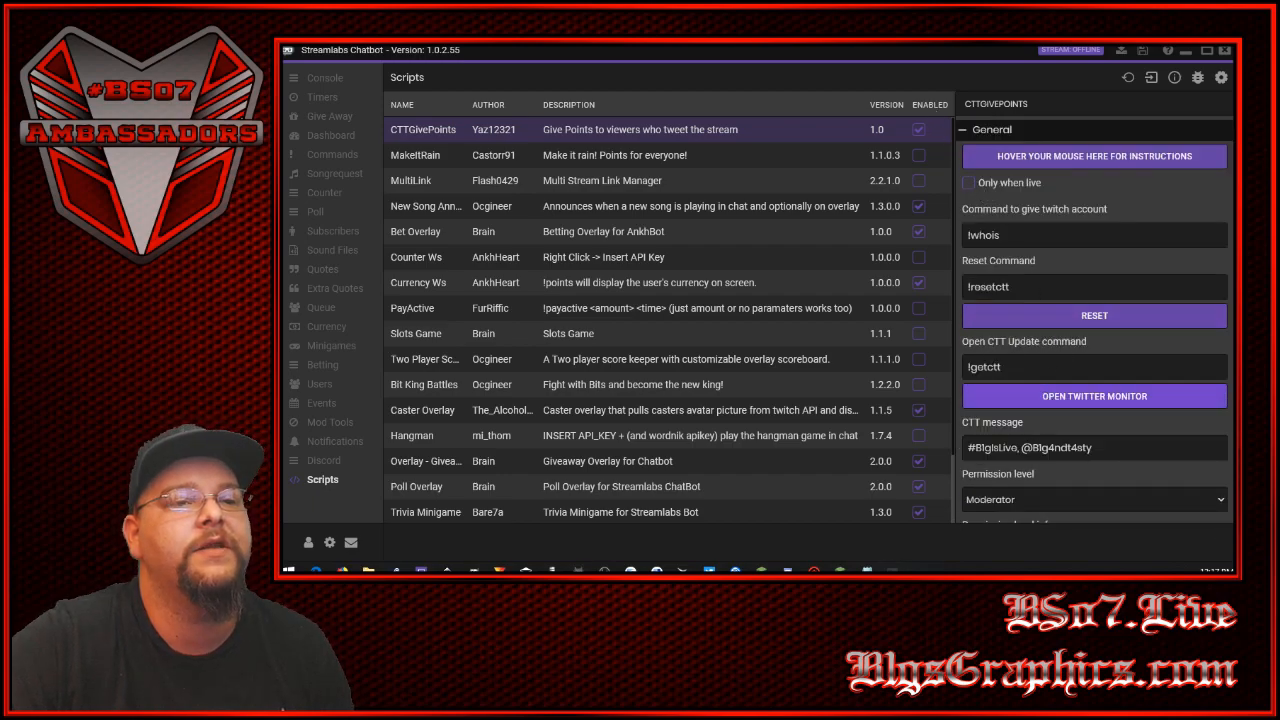
pyautogui.click(1094, 396)
pyautogui.moveTo(915, 254); pyautogui.dragTo(753, 125)
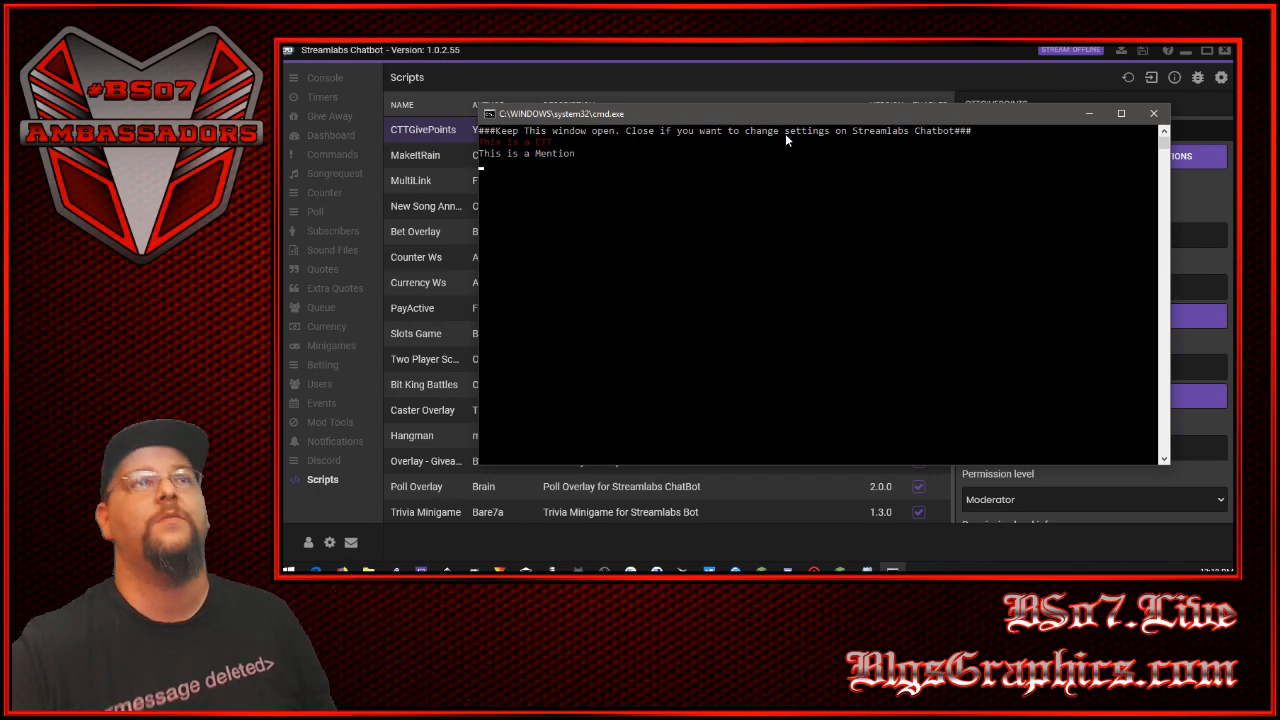
pyautogui.moveTo(863, 115); pyautogui.dragTo(713, 104)
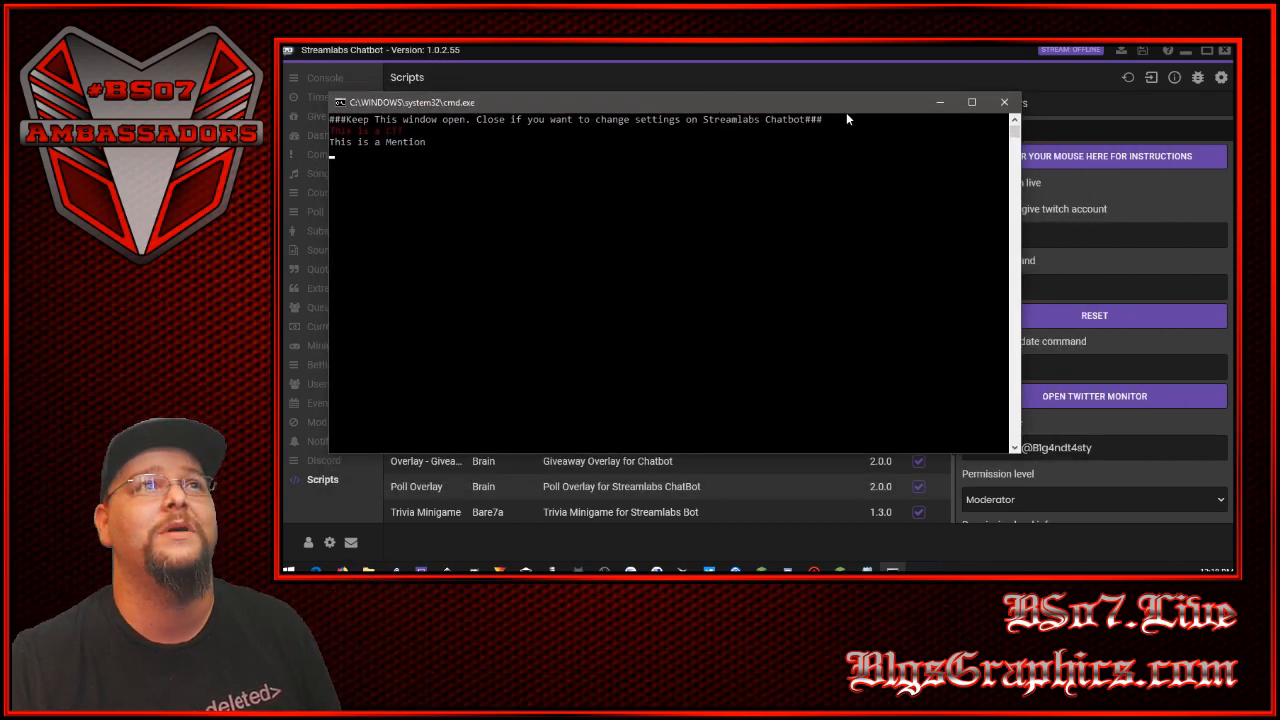
pyautogui.click(939, 105)
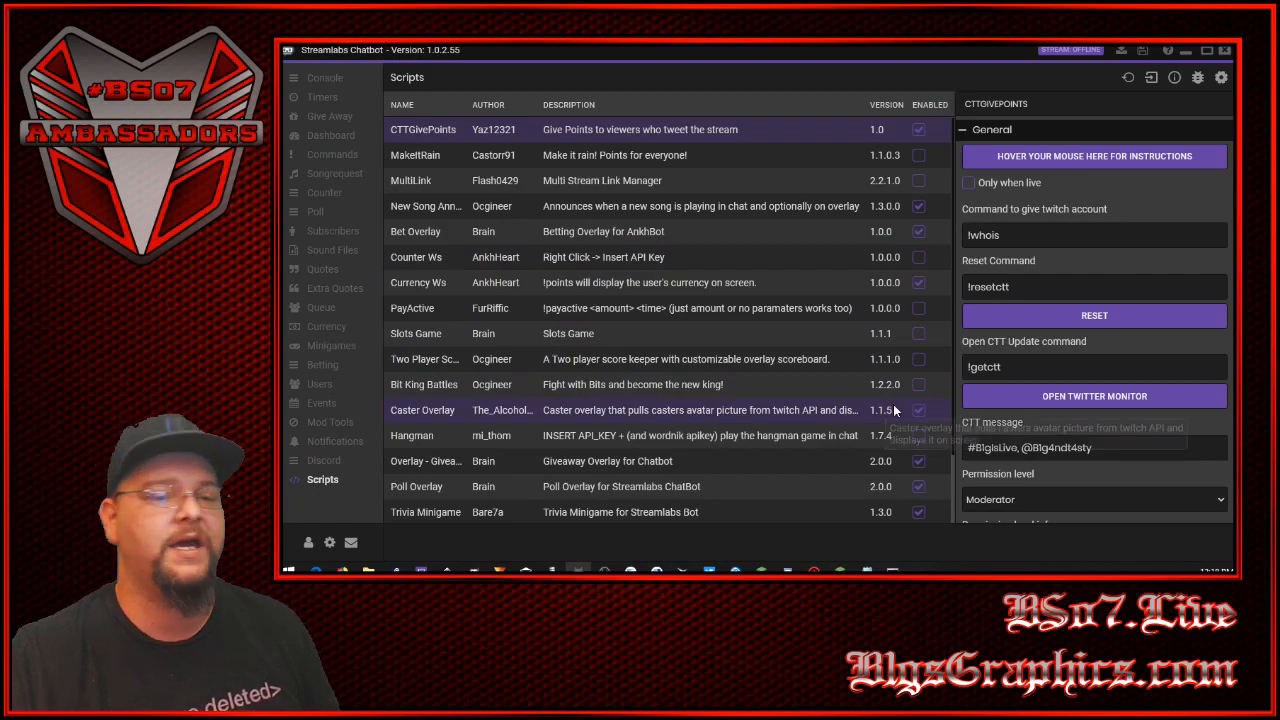
# - Bring back the Twitter monitor console, and examine the CTTGivePoints command for giving a twitch account
pyautogui.click(893, 569)
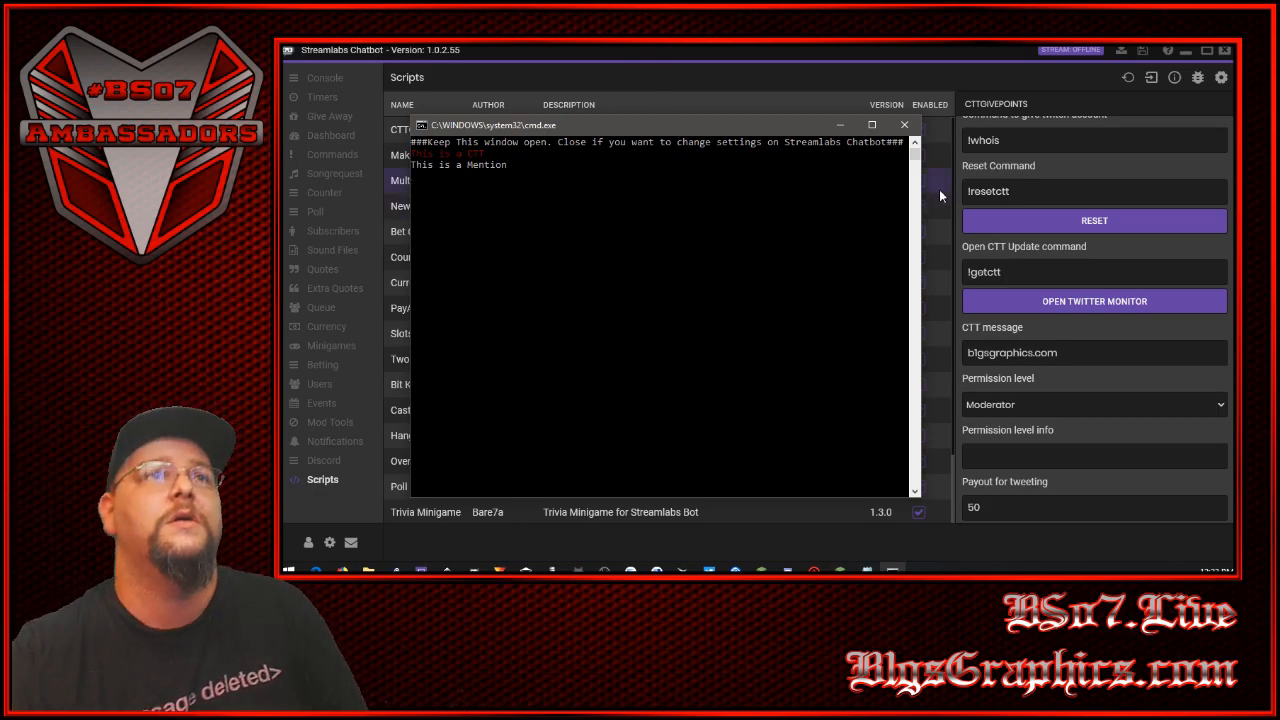
pyautogui.scroll(2, 1010, 251)
pyautogui.moveTo(1002, 235); pyautogui.dragTo(963, 234)
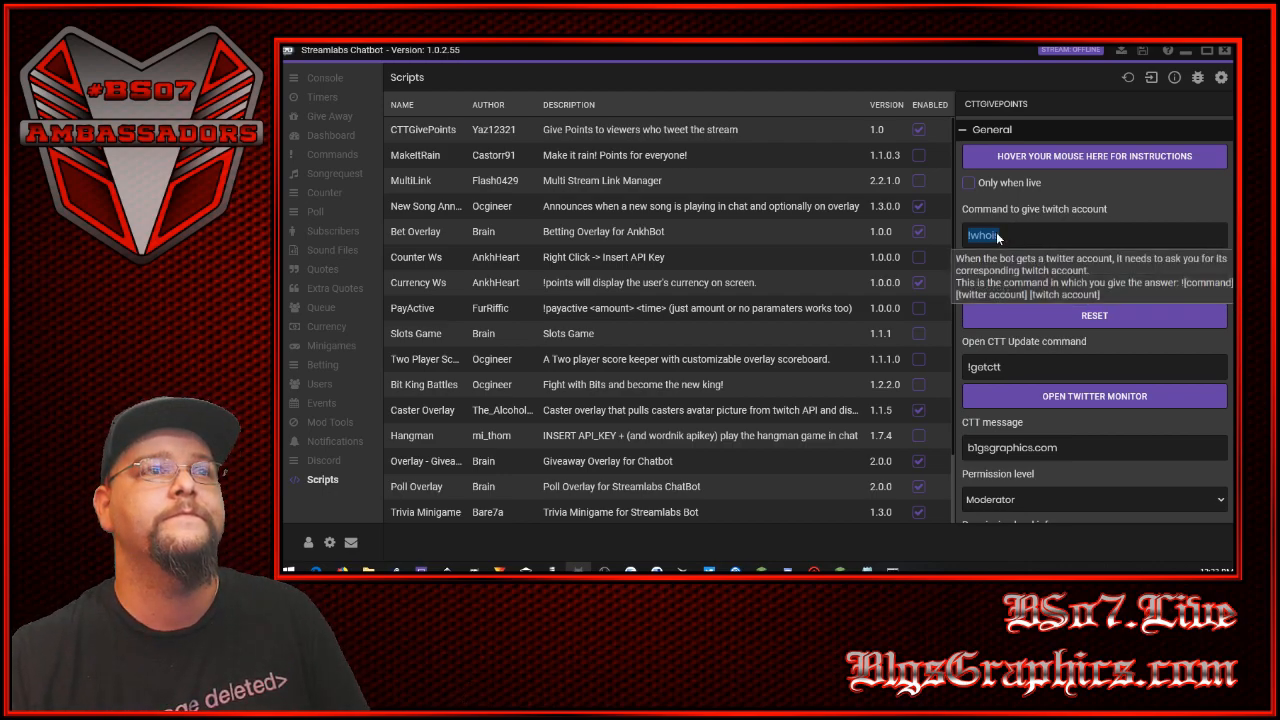
pyautogui.click(1069, 264)
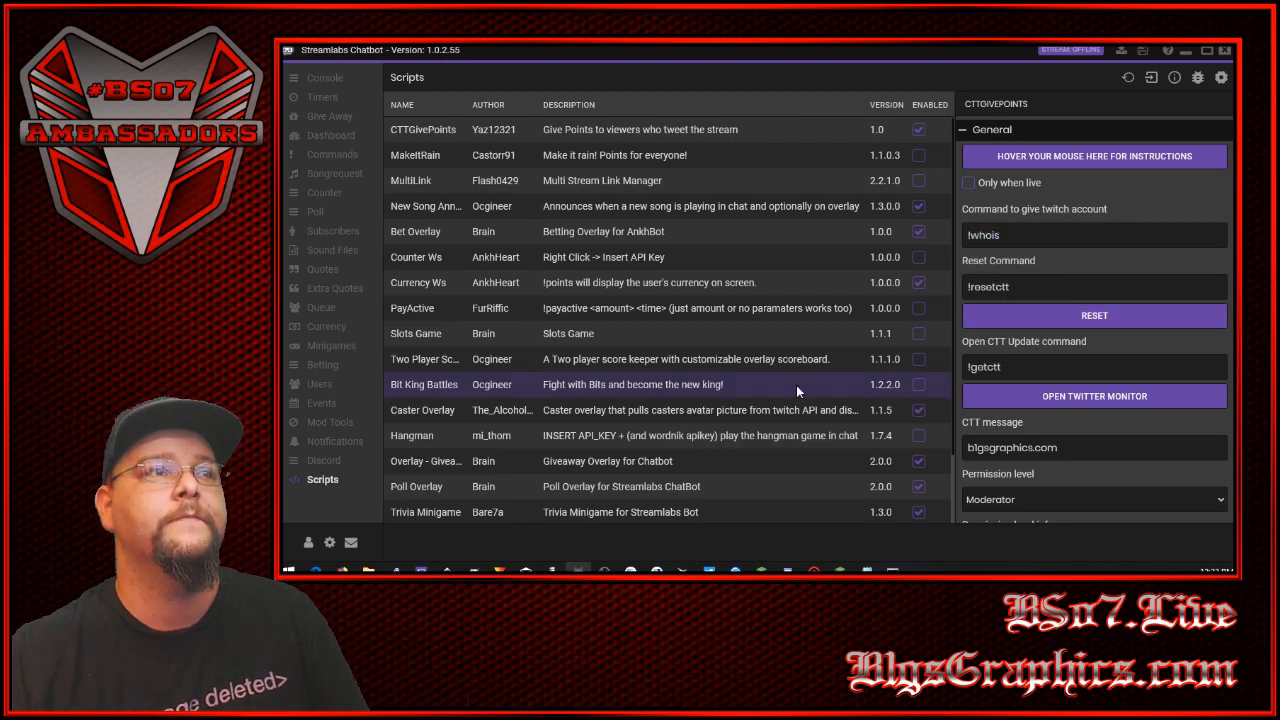